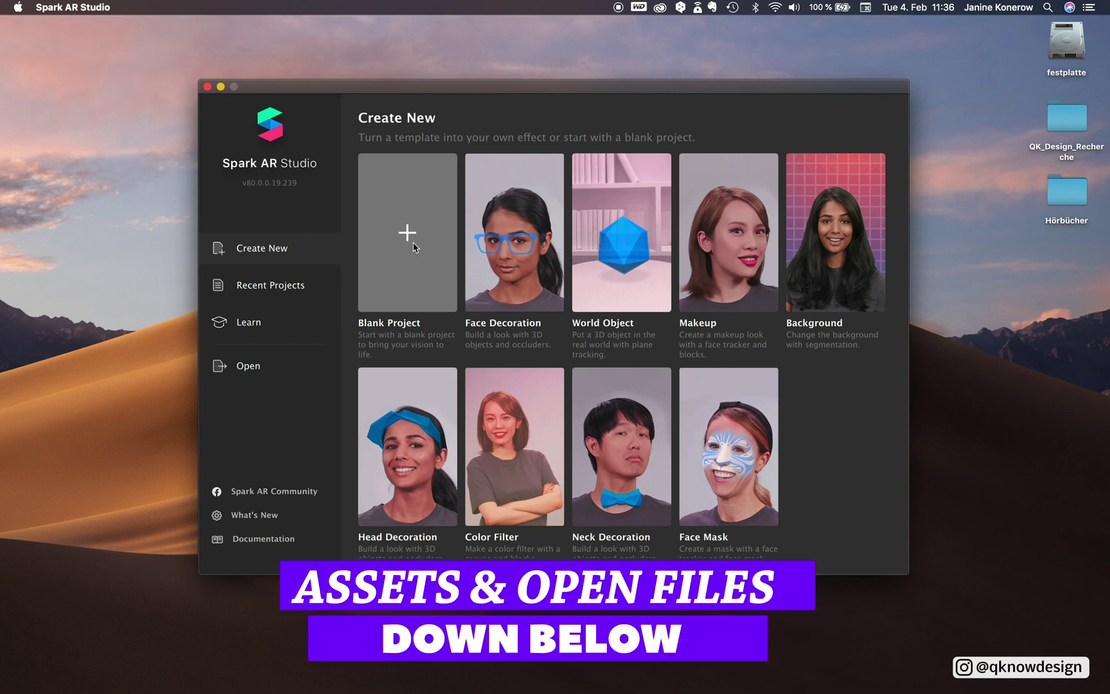
# Start a new blank project, maximize its window, and preview with the FaceTime HD Camera.
pyautogui.click(412, 242)
pyautogui.click(168, 75)
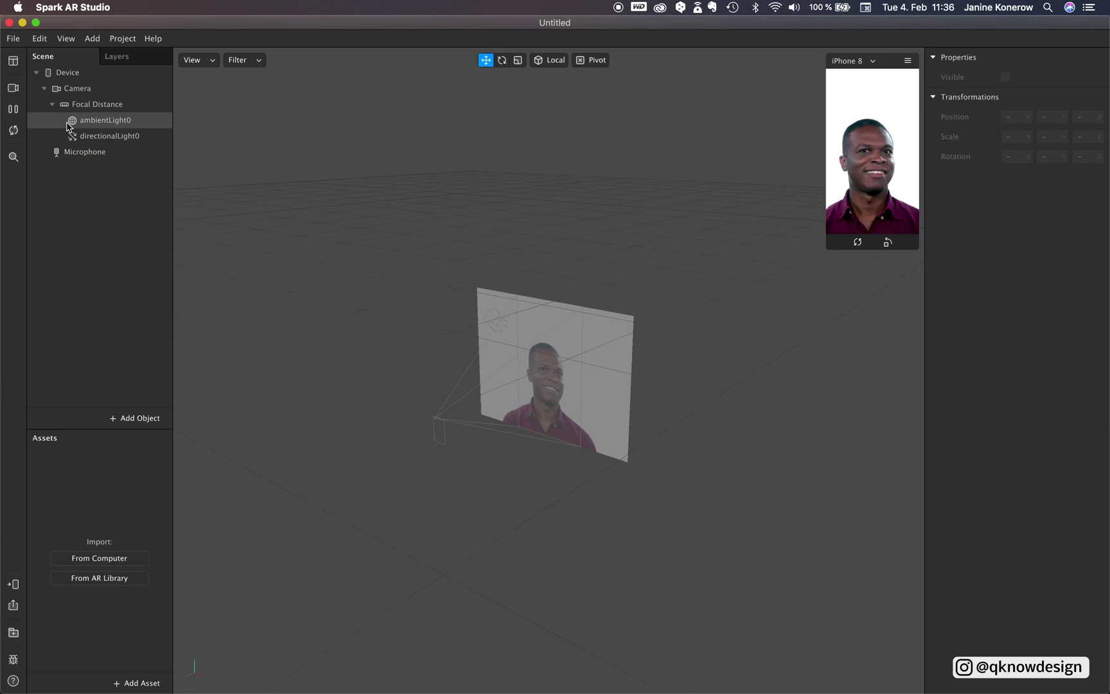
pyautogui.click(13, 87)
pyautogui.click(101, 111)
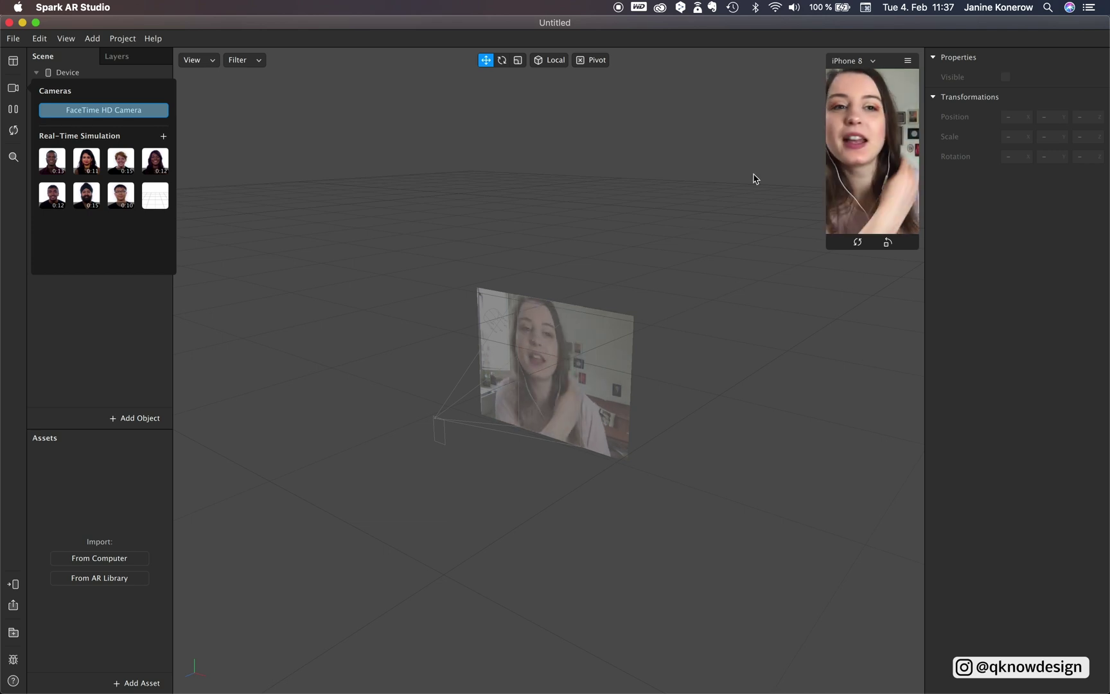
# Switch the preview device to Resizable Window and enlarge it into a landscape shape.
pyautogui.click(852, 61)
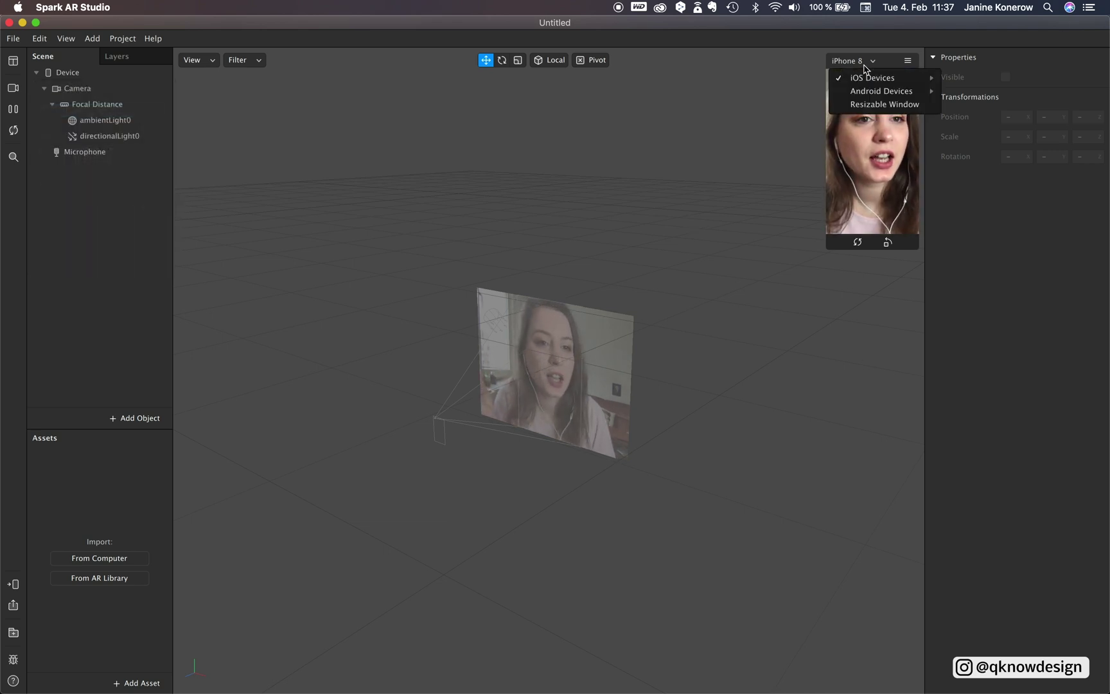
pyautogui.click(856, 105)
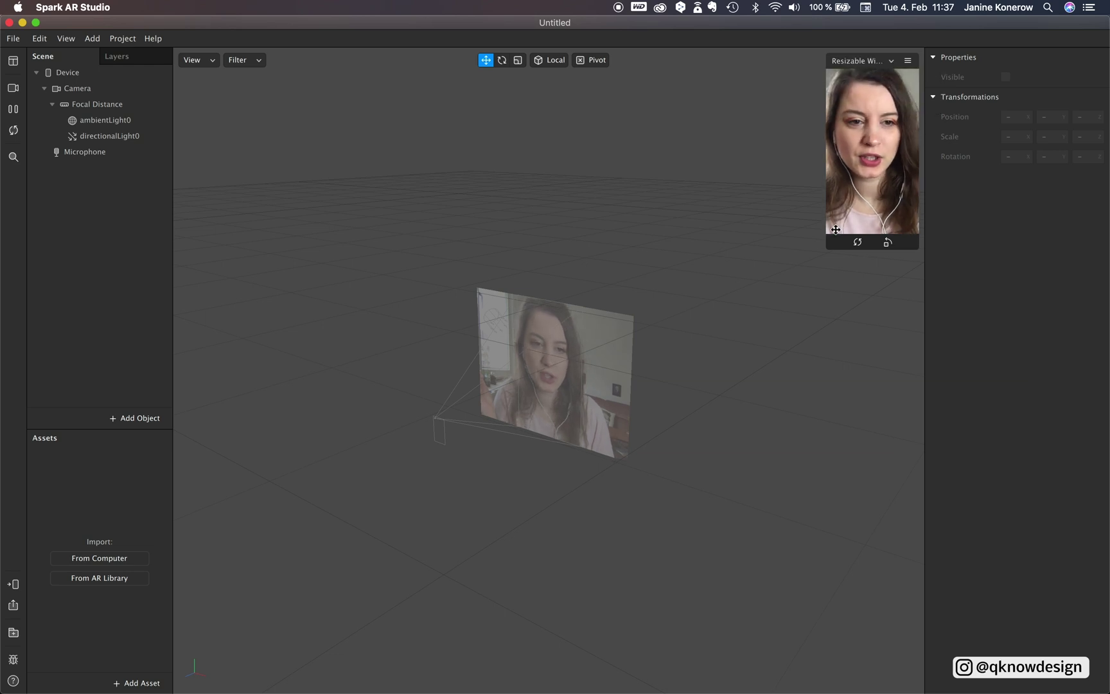
pyautogui.moveTo(829, 246); pyautogui.dragTo(710, 228)
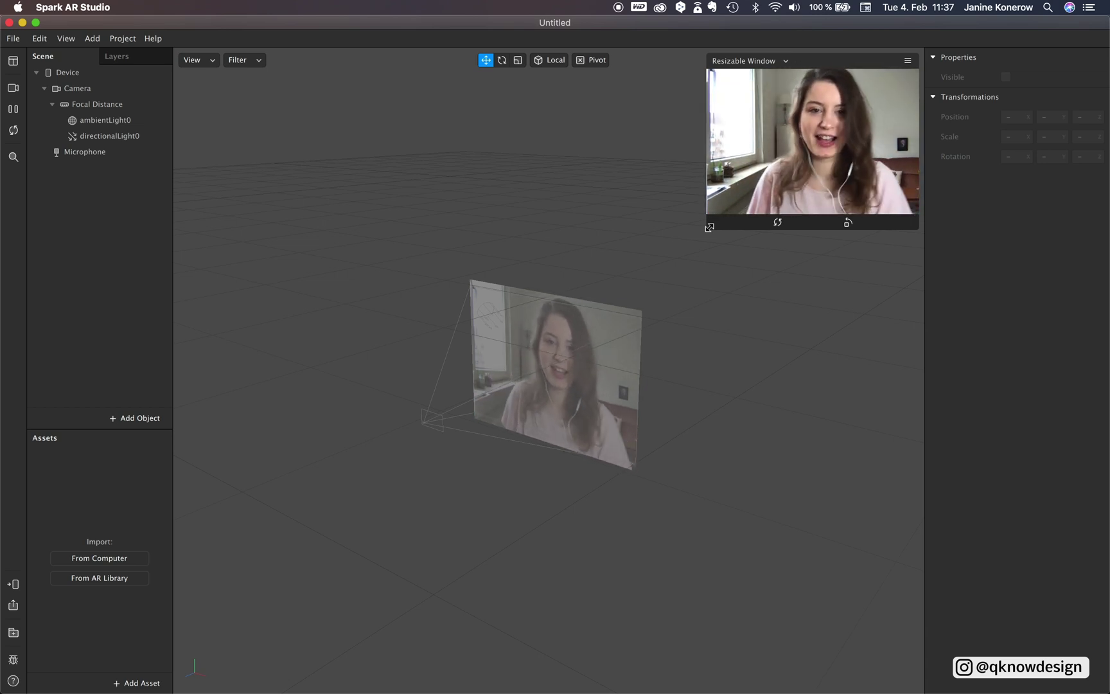
pyautogui.moveTo(709, 228); pyautogui.dragTo(699, 253)
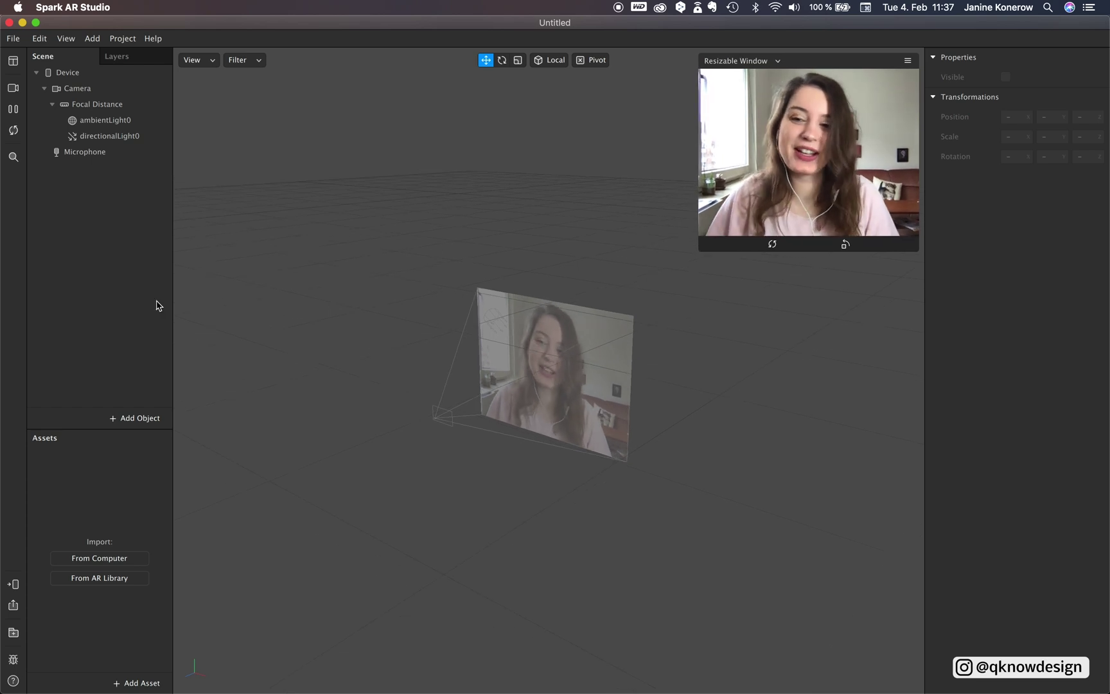
# Insert a rectangle in canvas0, then duplicate the canvas with its rectangle.
pyautogui.click(147, 420)
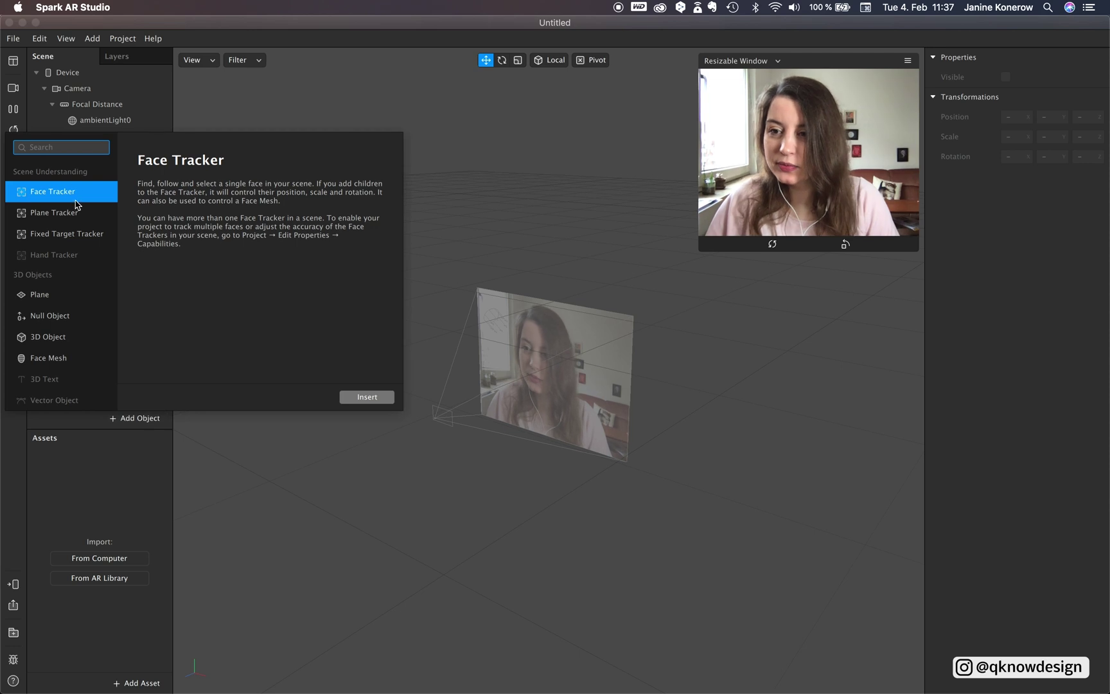
pyautogui.scroll(-5, 69, 295)
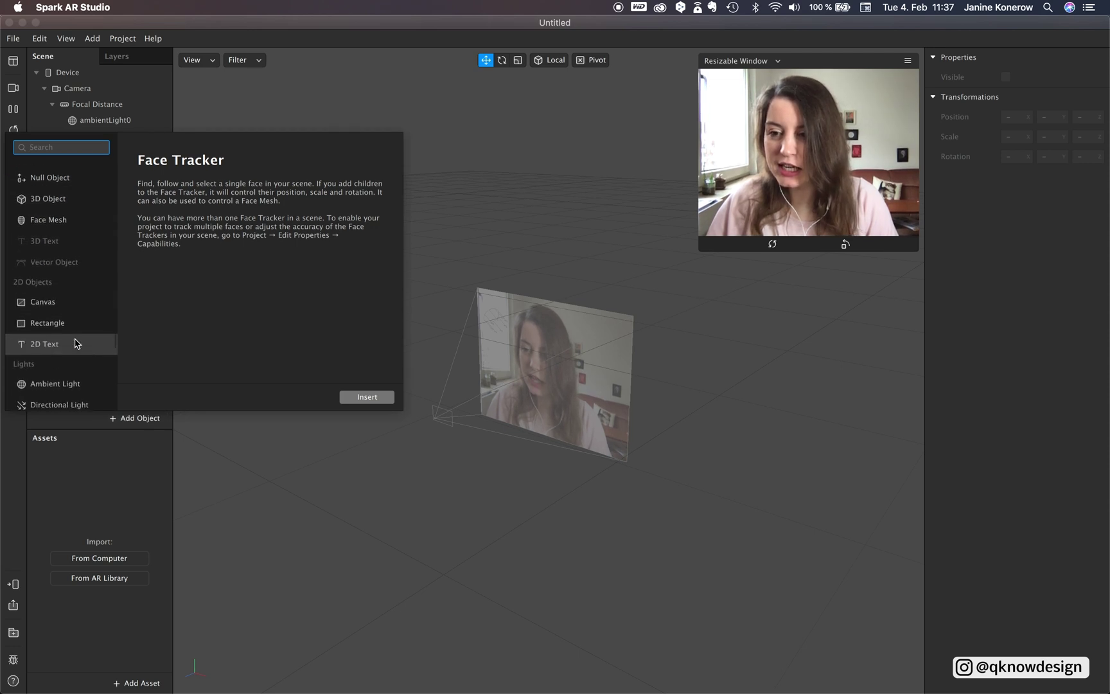
pyautogui.click(63, 297)
pyautogui.click(376, 395)
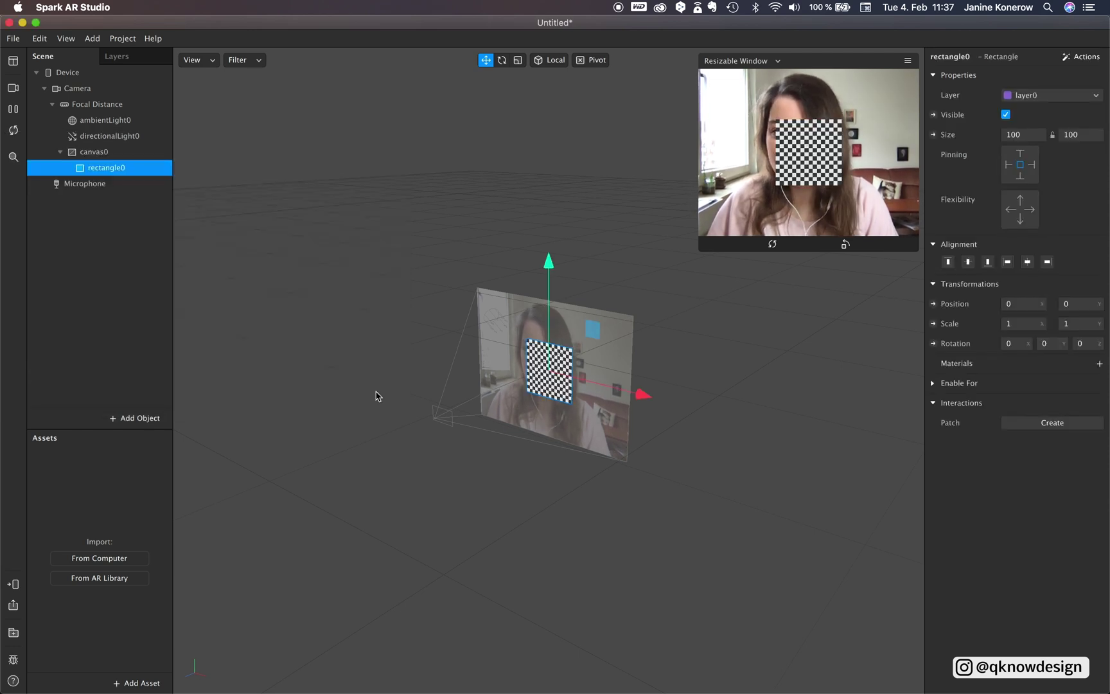
pyautogui.click(106, 154)
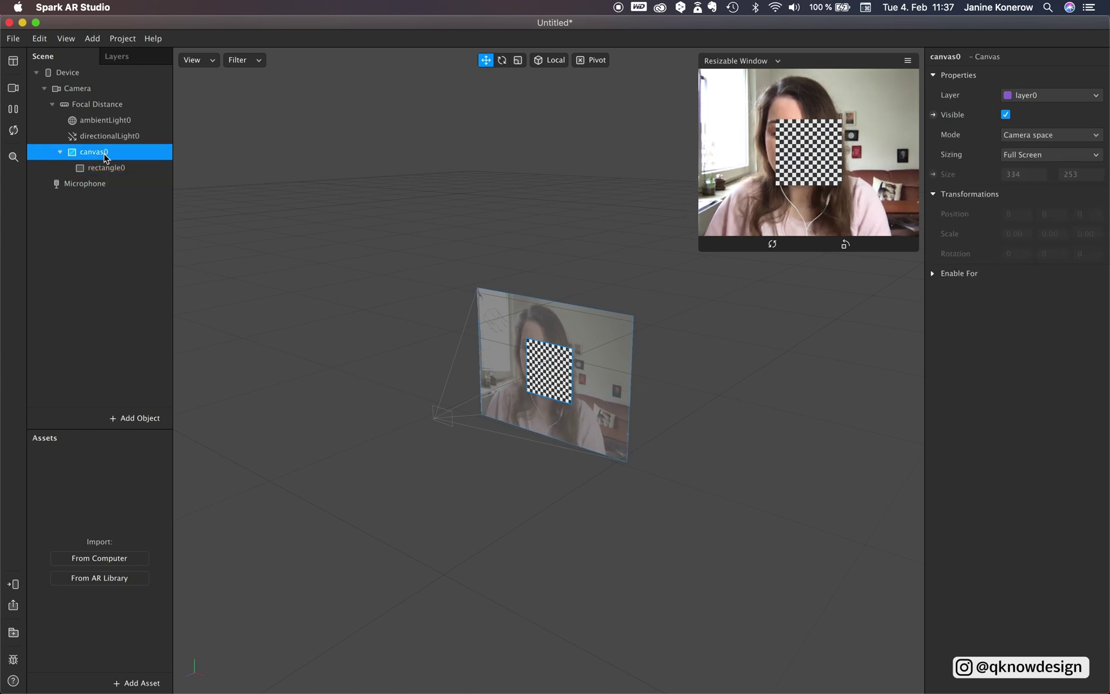
pyautogui.press('super+d')
# Set both rectangles to Fill Width and Fill Height to cover the preview.
pyautogui.click(111, 251)
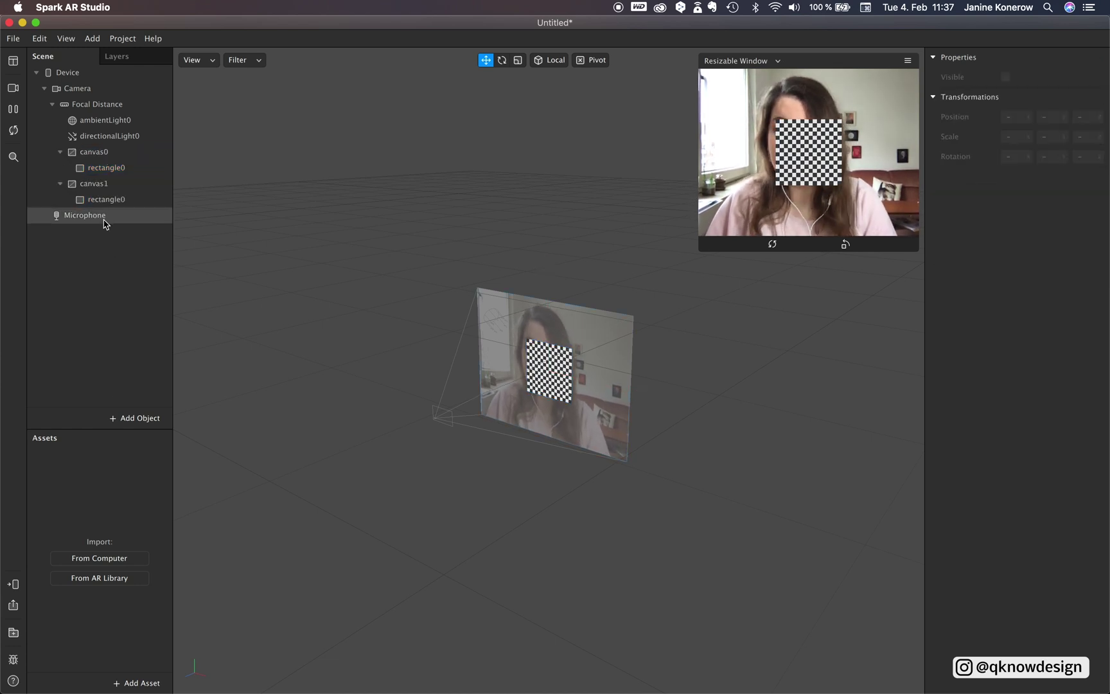
pyautogui.click(110, 200)
pyautogui.keyDown('super'); pyautogui.click(110, 154); pyautogui.keyUp('super')
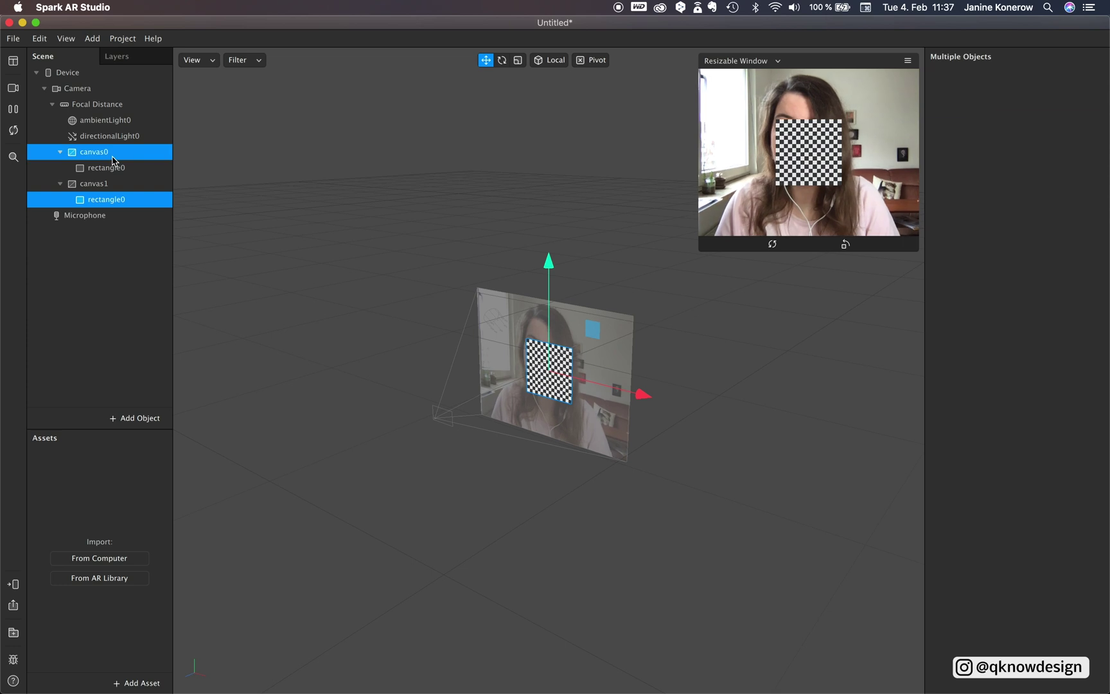
pyautogui.click(124, 231)
pyautogui.click(124, 198)
pyautogui.keyDown('super'); pyautogui.click(123, 167); pyautogui.keyUp('super')
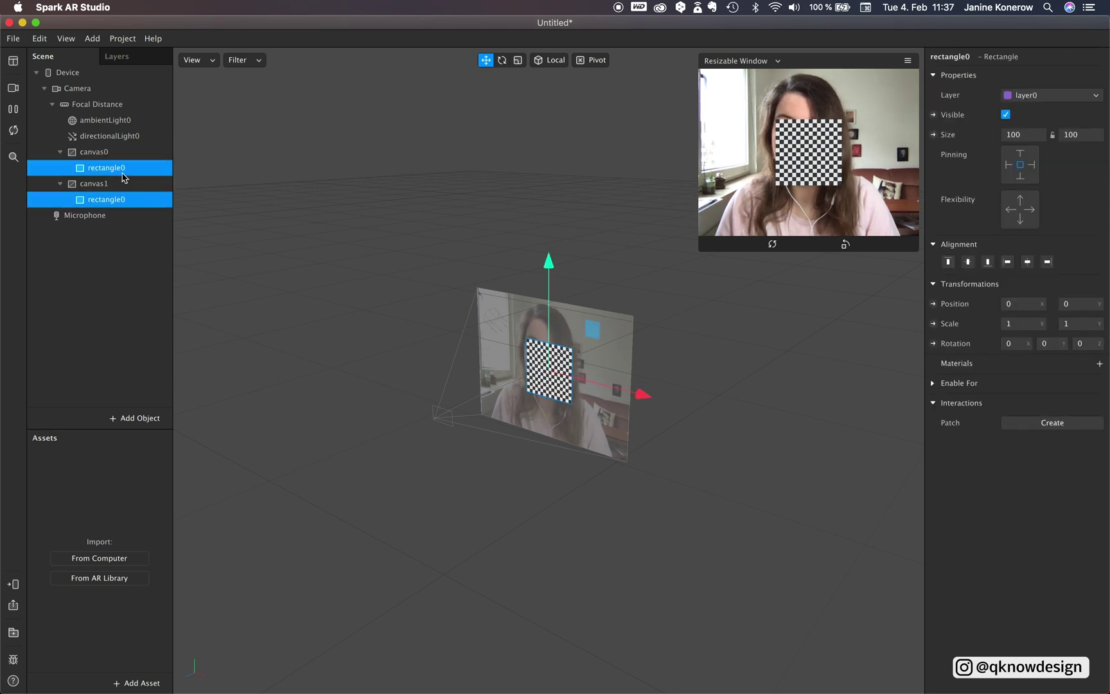
pyautogui.click(1028, 134)
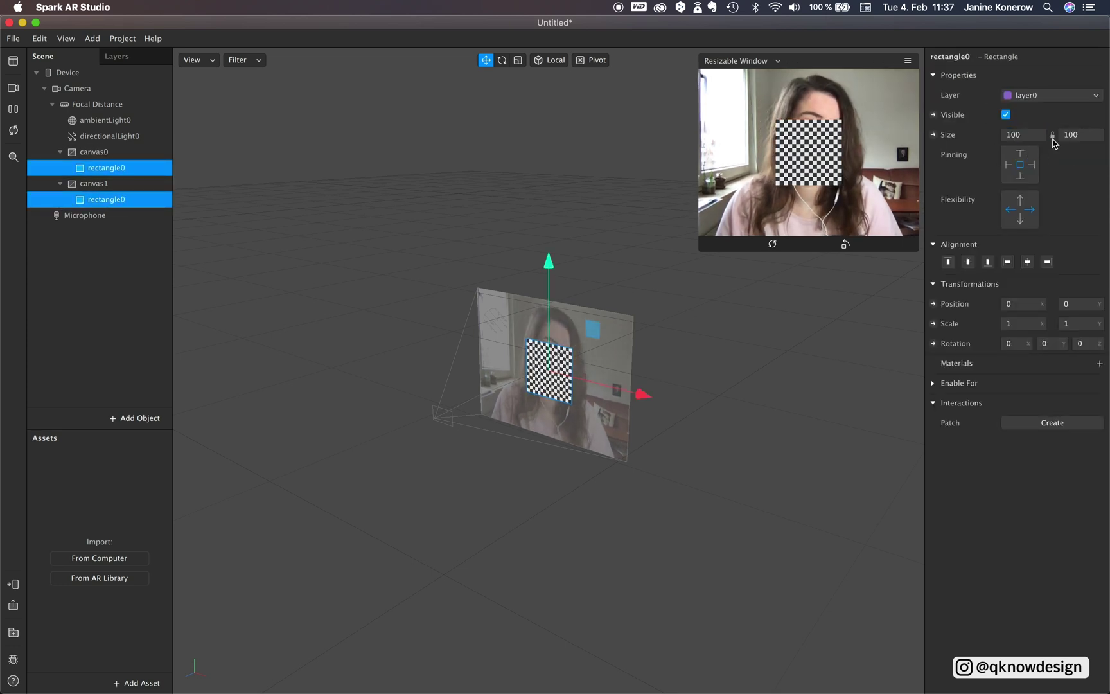
pyautogui.click(1023, 154)
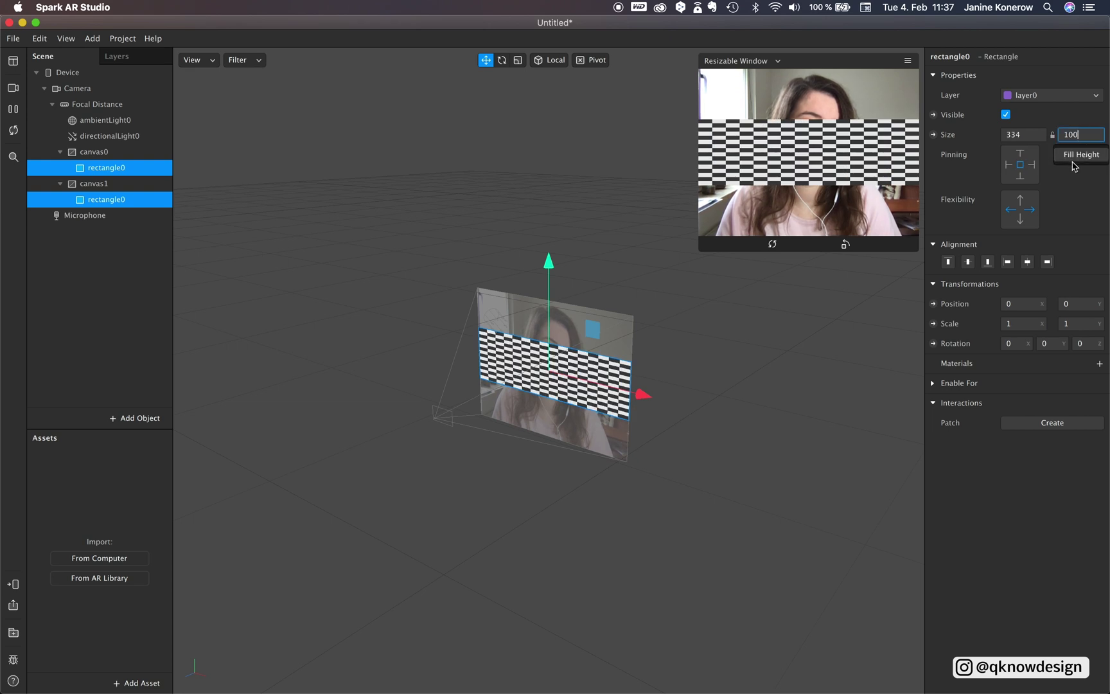
pyautogui.click(1077, 158)
# Rename canvas0 to 'back' and canvas1 to 'front'.
pyautogui.click(80, 331)
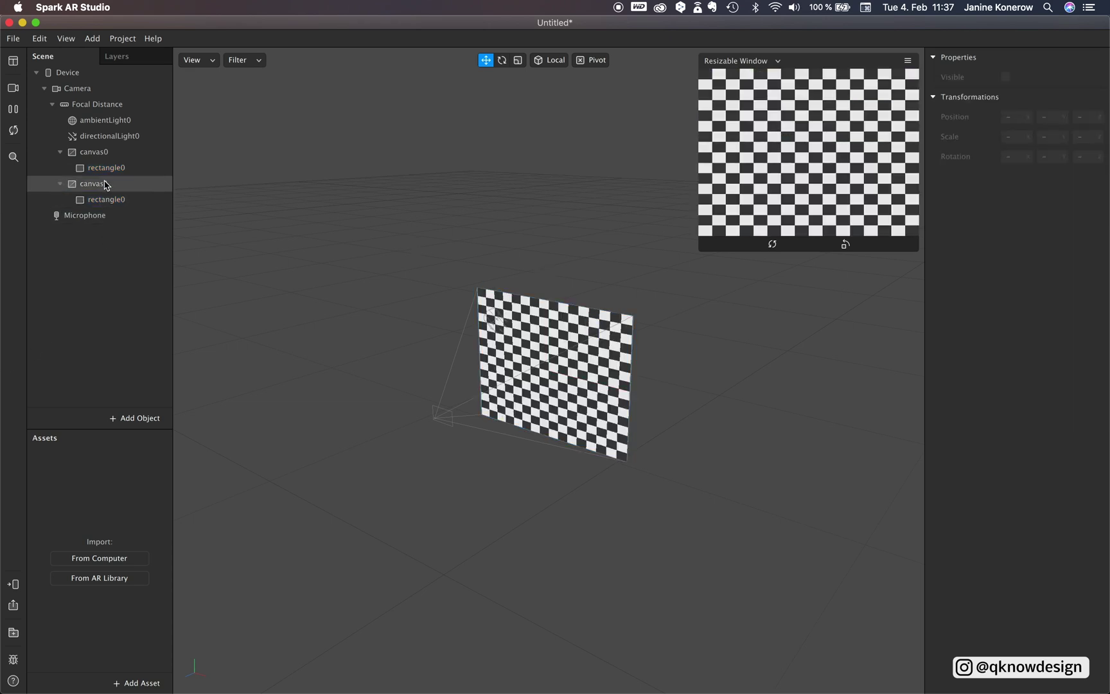
pyautogui.doubleClick(107, 154)
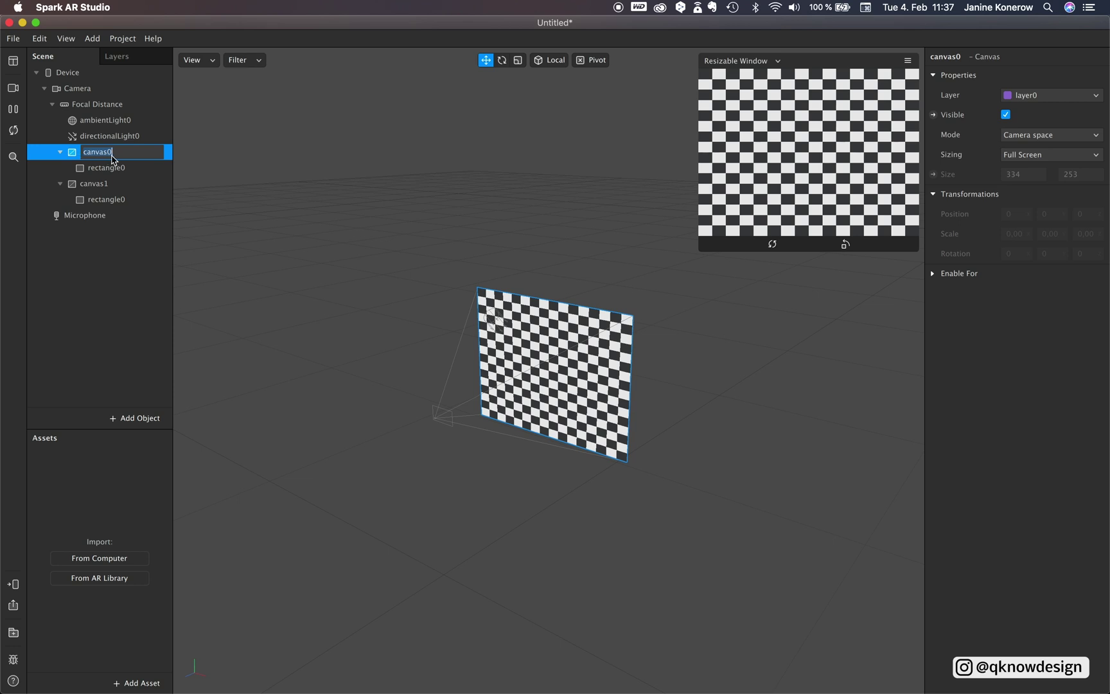
pyautogui.write('back')
pyautogui.click(109, 216)
pyautogui.doubleClick(105, 184)
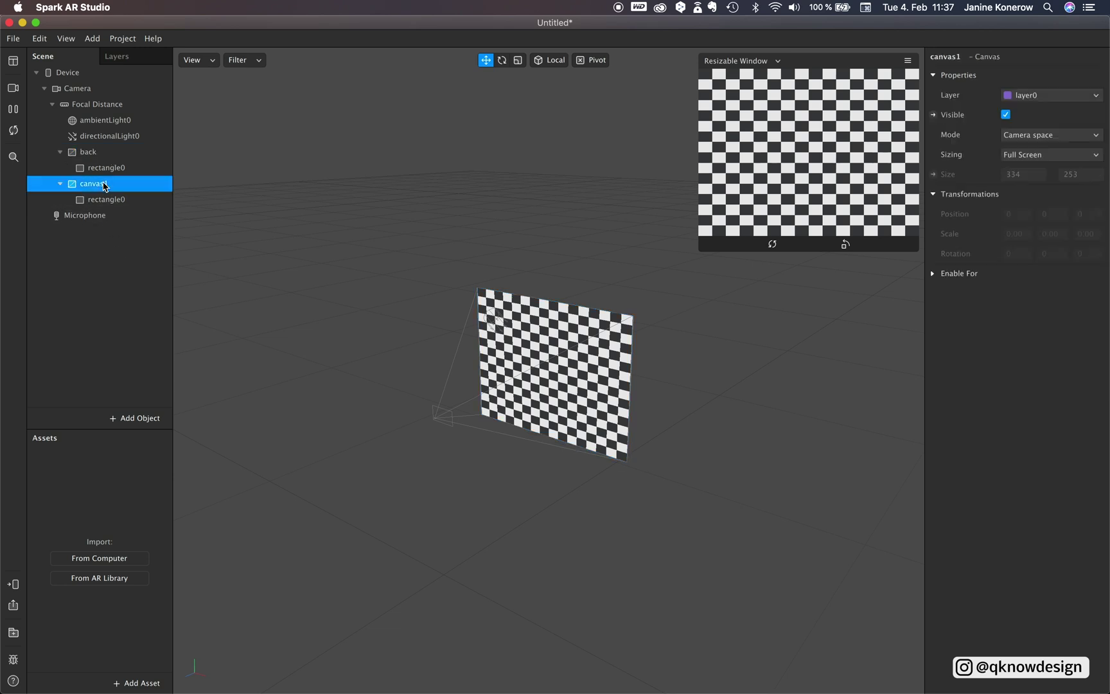
pyautogui.write('front')
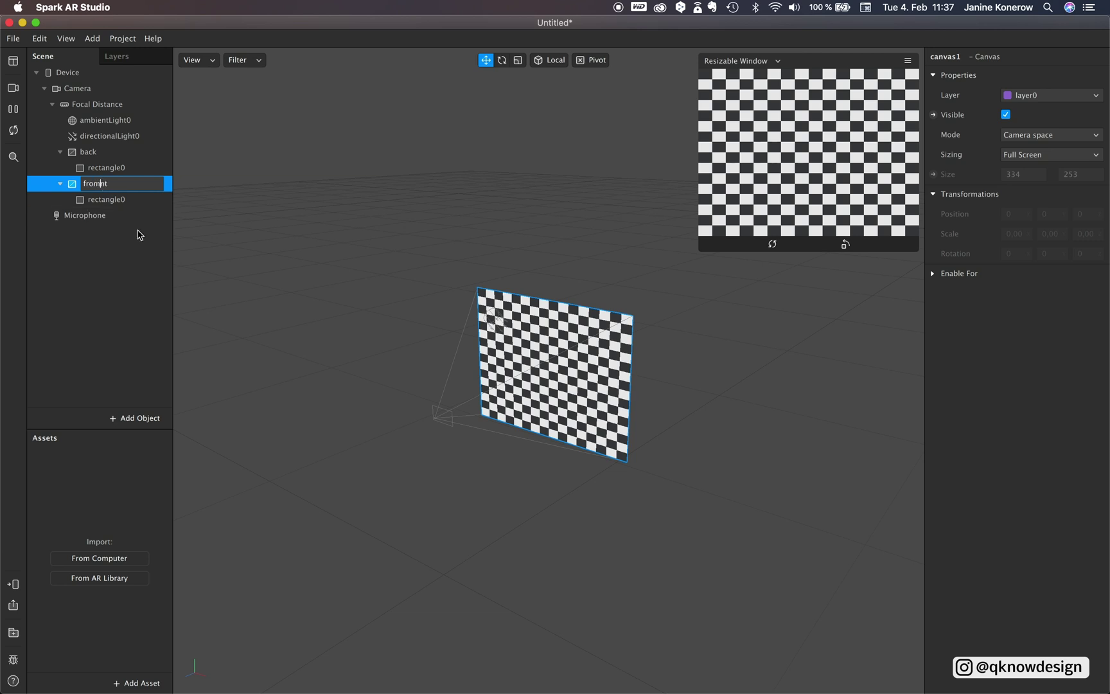
pyautogui.press('Return')
# Add camera texture extraction (cameraTexture0) and a person segmentation mask to the Camera.
pyautogui.click(106, 168)
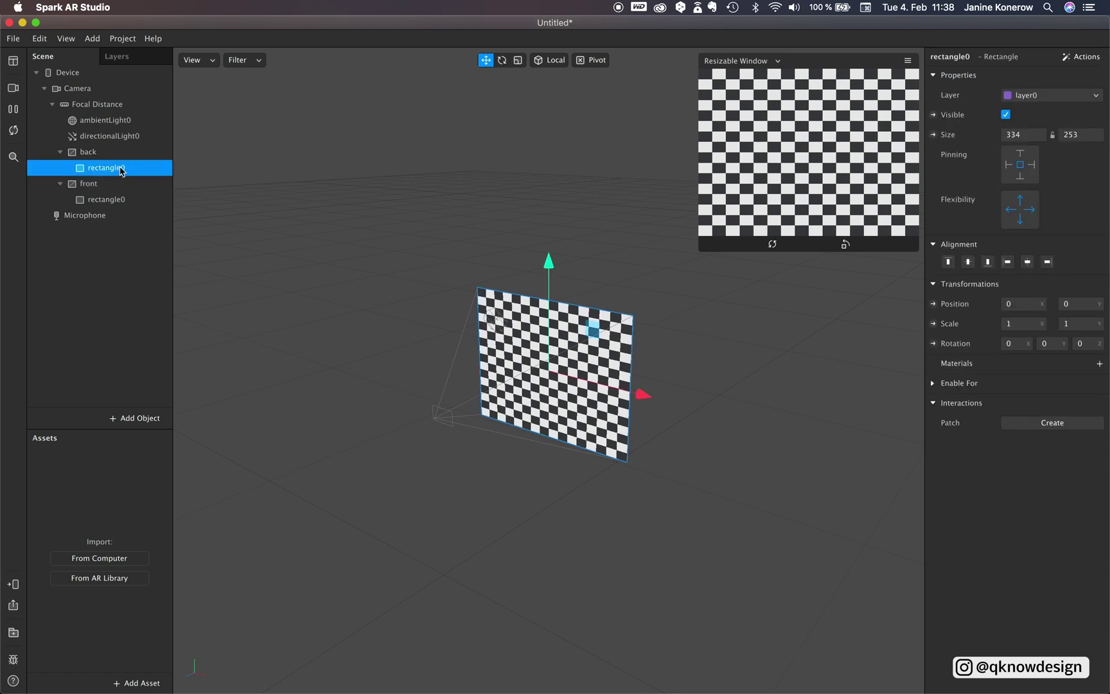
pyautogui.click(102, 94)
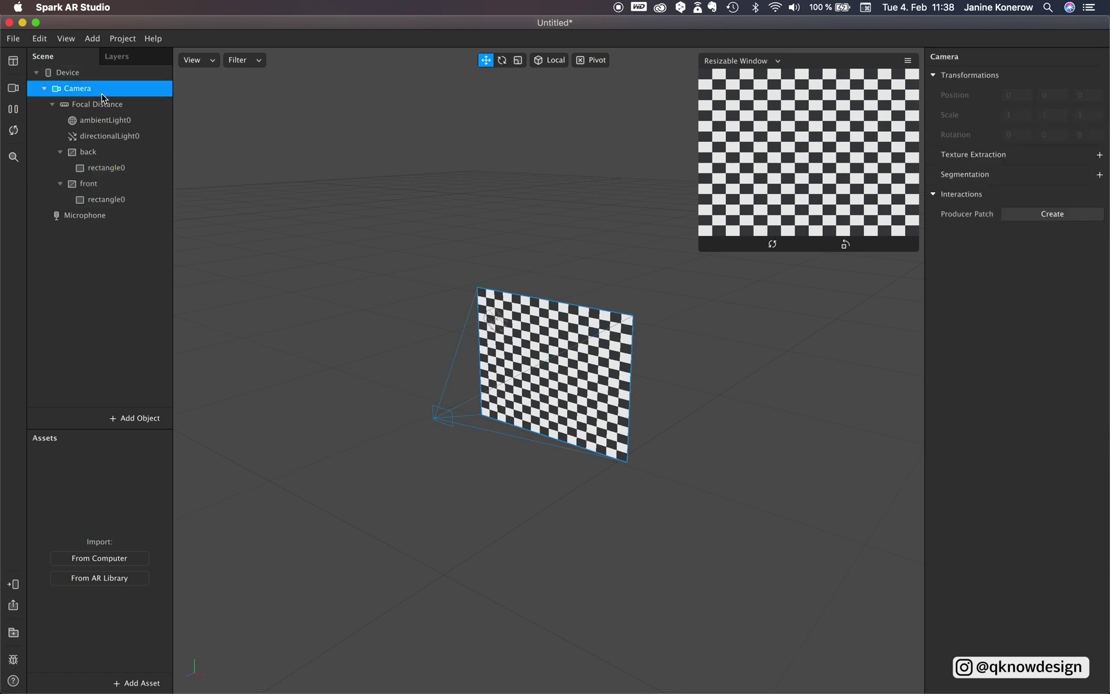
pyautogui.click(1100, 156)
pyautogui.click(1100, 195)
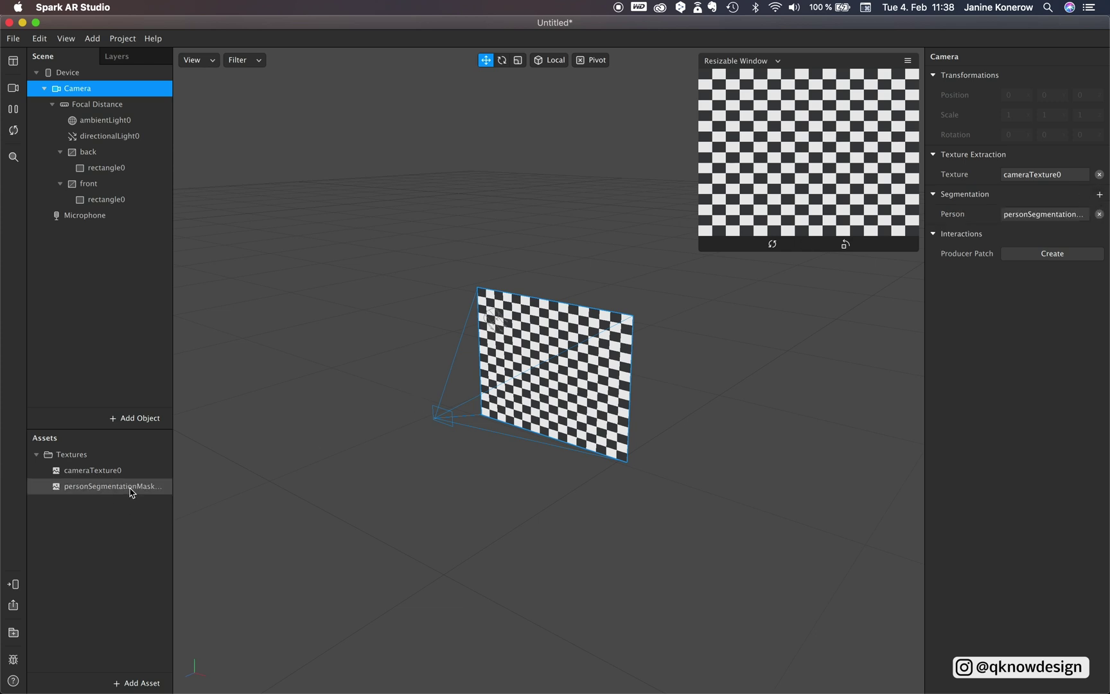
pyautogui.click(127, 320)
# Give back's rectangle a new material and rename it 'back_mat'.
pyautogui.click(107, 167)
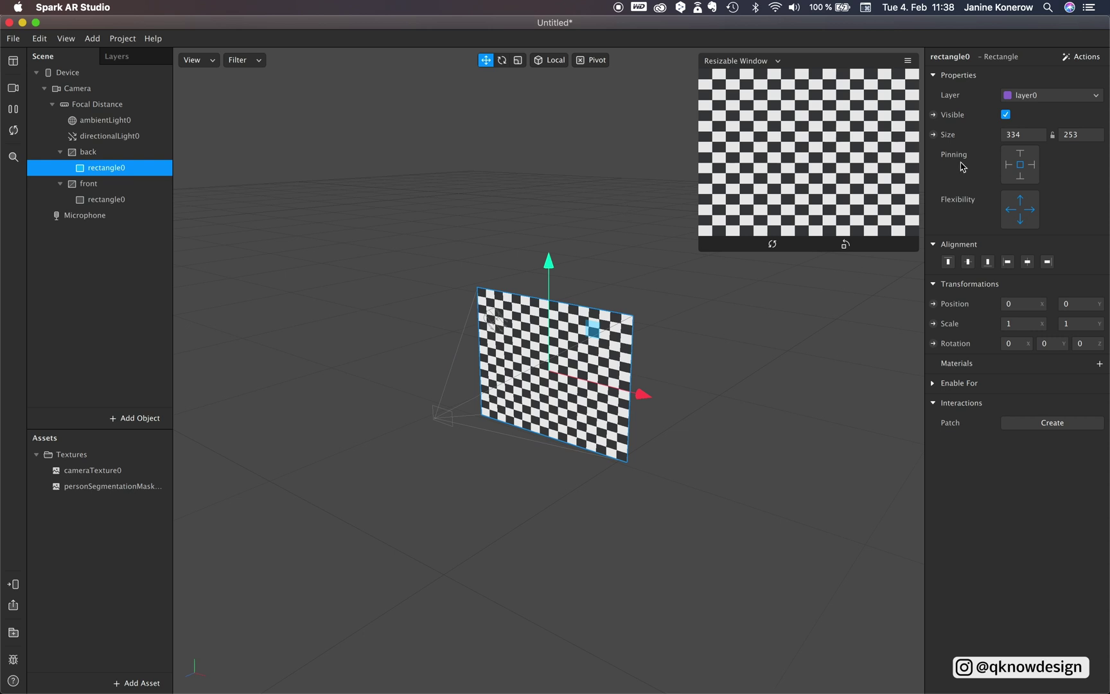
pyautogui.click(1100, 363)
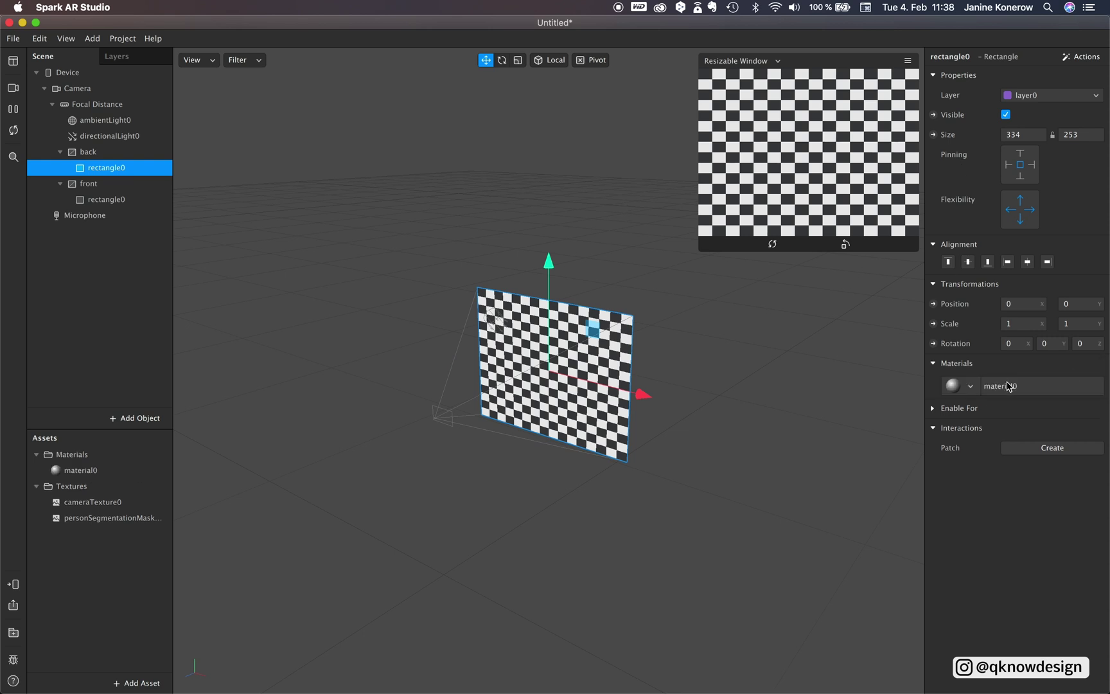
pyautogui.click(82, 474)
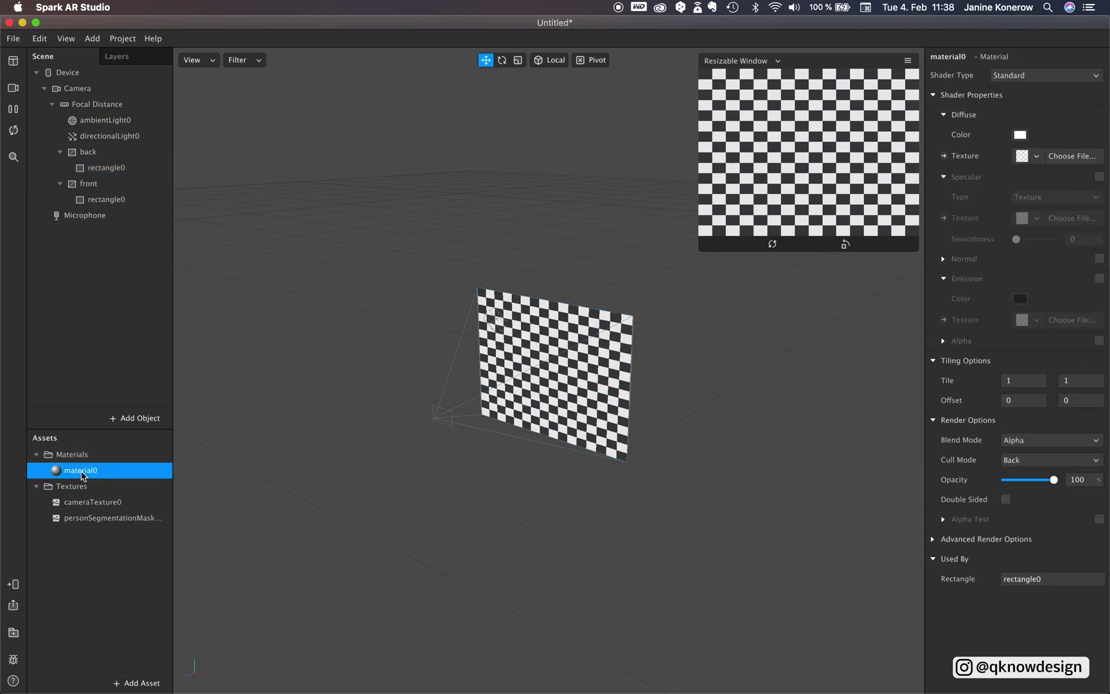
pyautogui.click(82, 471)
pyautogui.write('back')
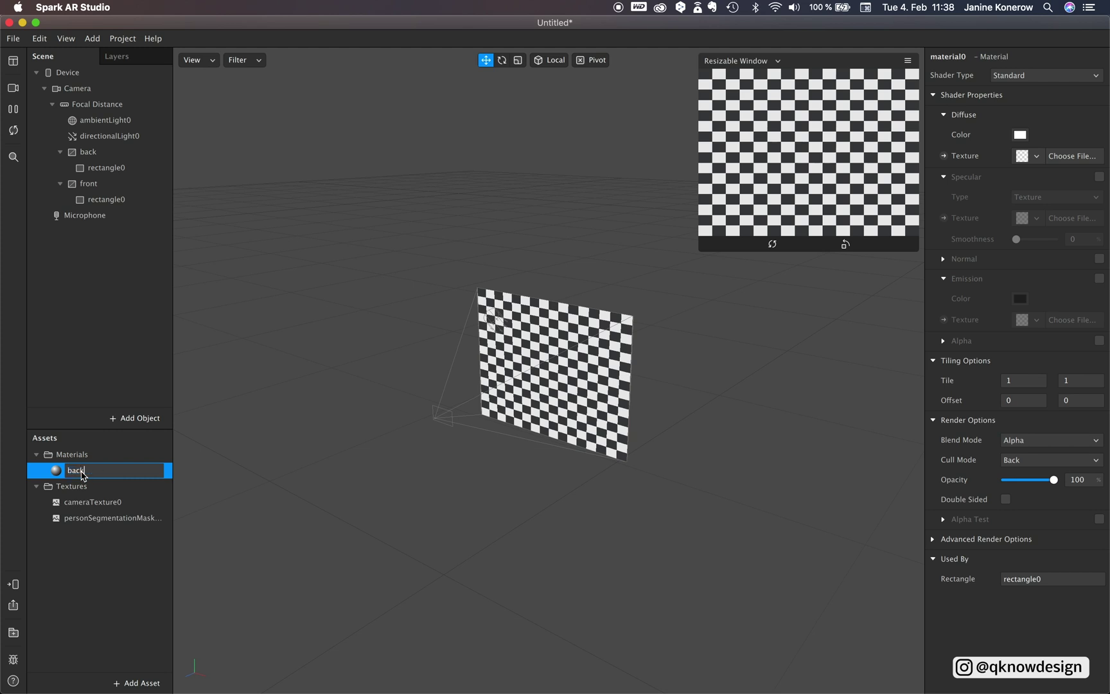
pyautogui.write('_mat')
pyautogui.press('Return')
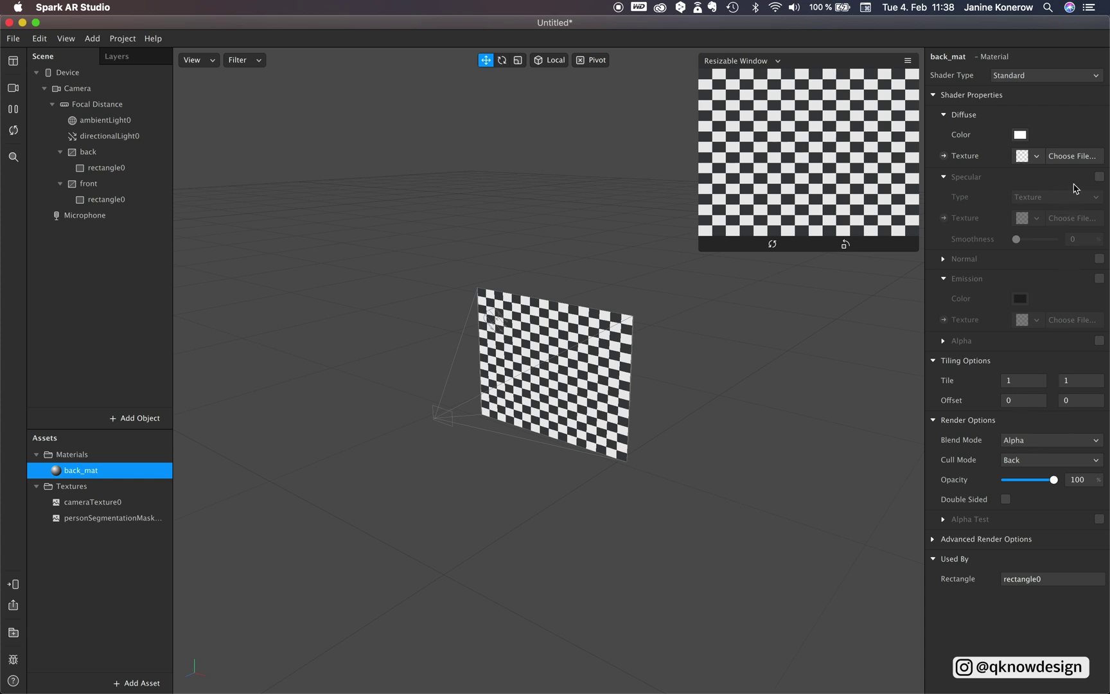
# Use cameraTexture0 as diffuse texture and the inverted person segmentation mask as alpha.
pyautogui.click(1035, 158)
pyautogui.click(1026, 183)
pyautogui.click(1099, 341)
pyautogui.click(1032, 383)
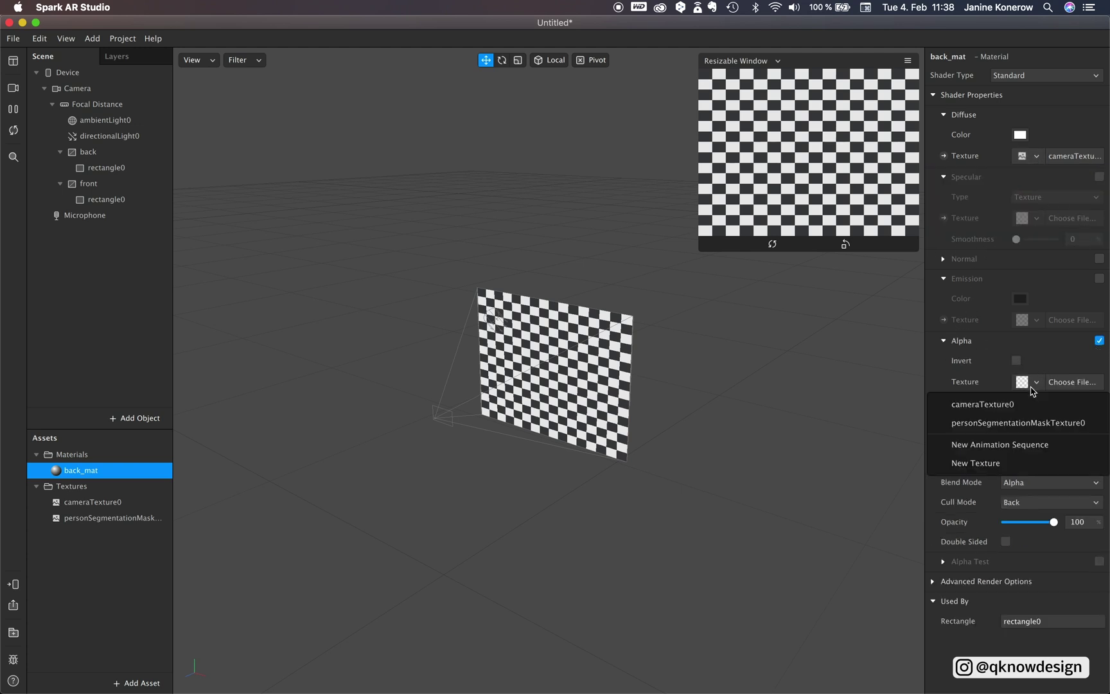
pyautogui.click(997, 423)
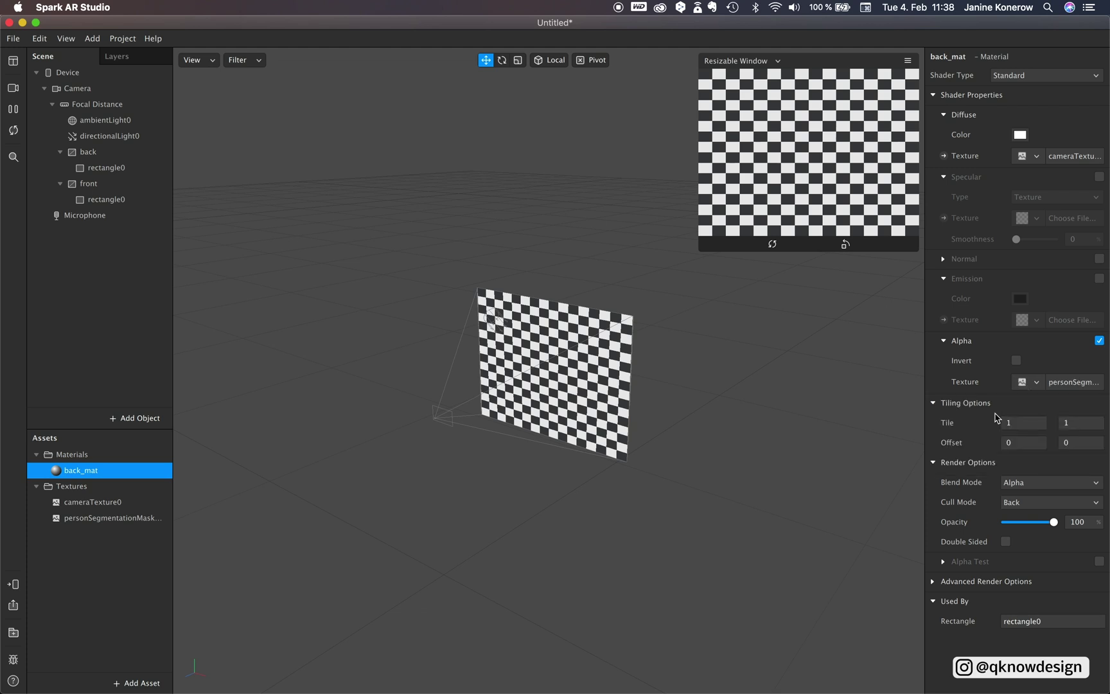
pyautogui.click(1017, 364)
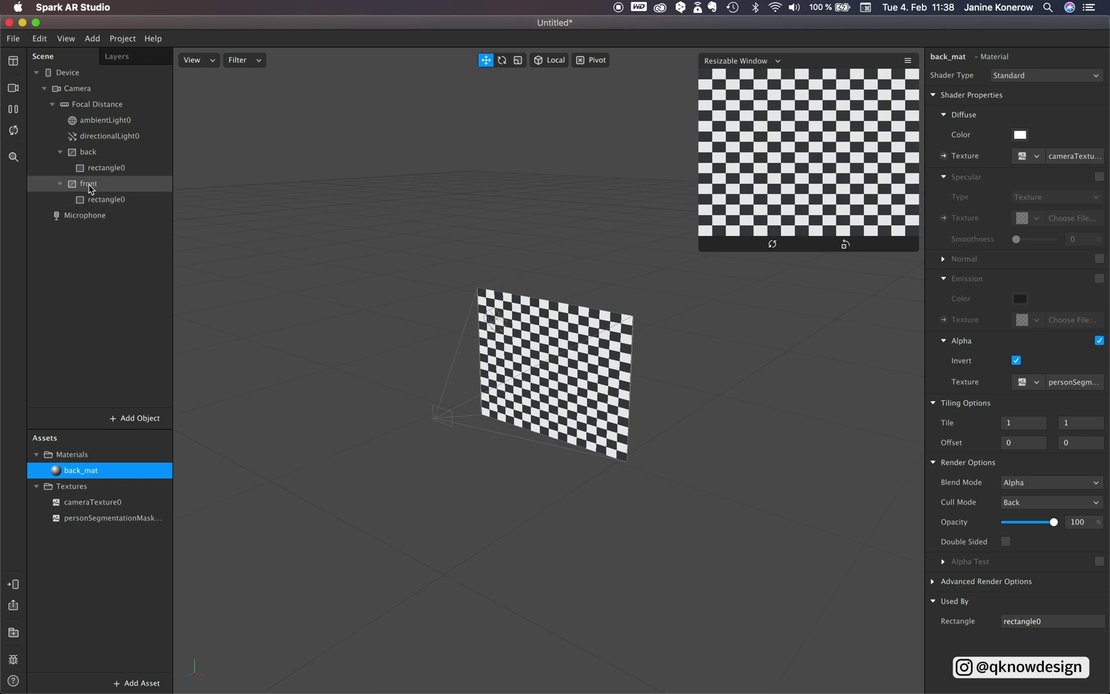
# Tint back_mat purple and hide the front canvas.
pyautogui.click(1019, 135)
pyautogui.click(62, 579)
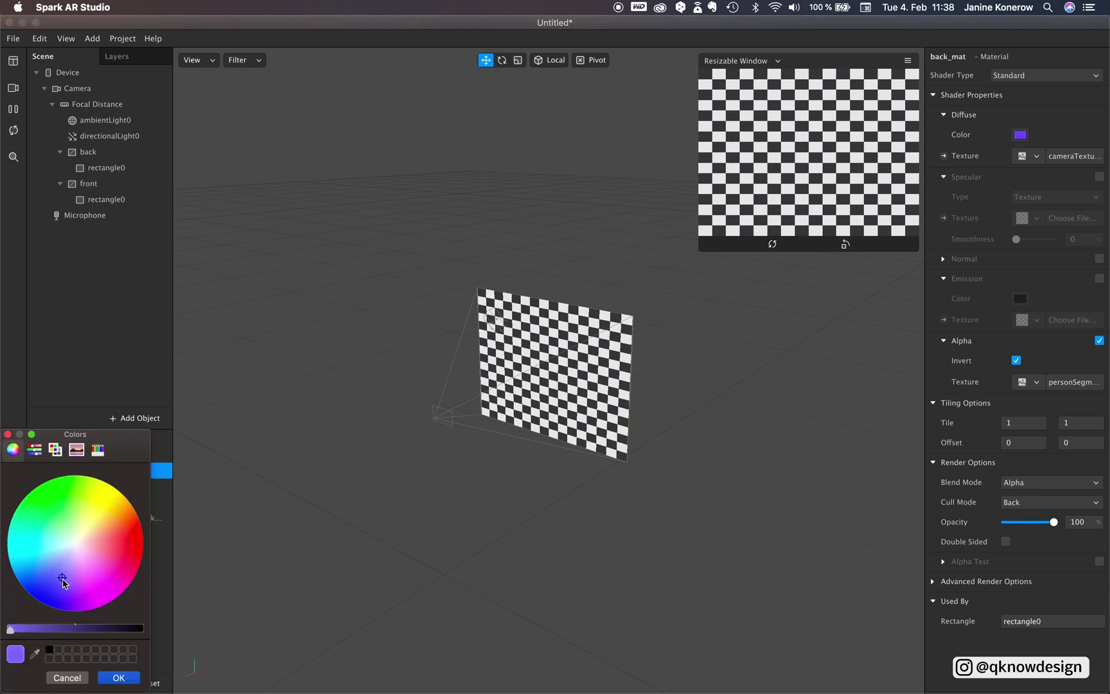
pyautogui.click(118, 679)
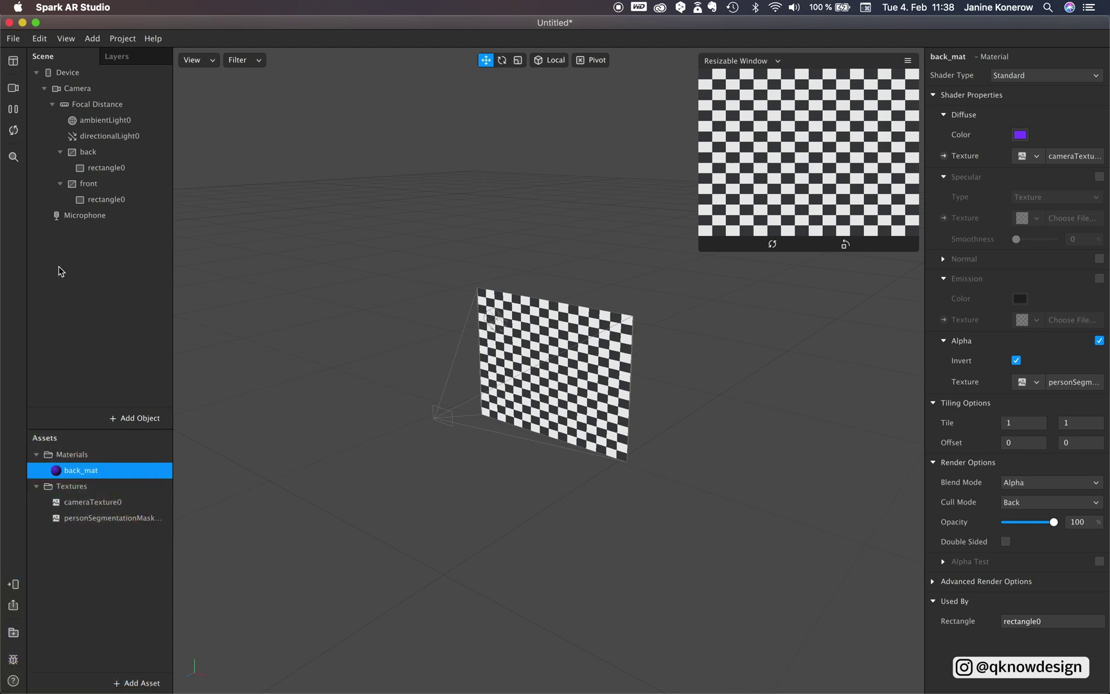
pyautogui.click(89, 185)
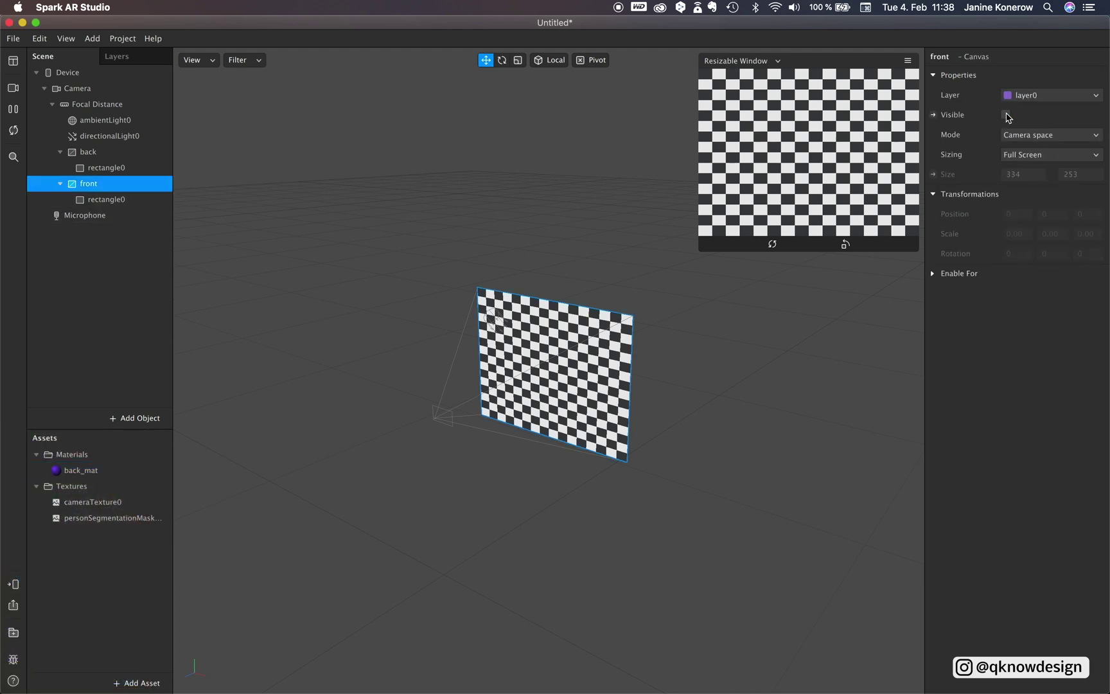
pyautogui.click(1006, 115)
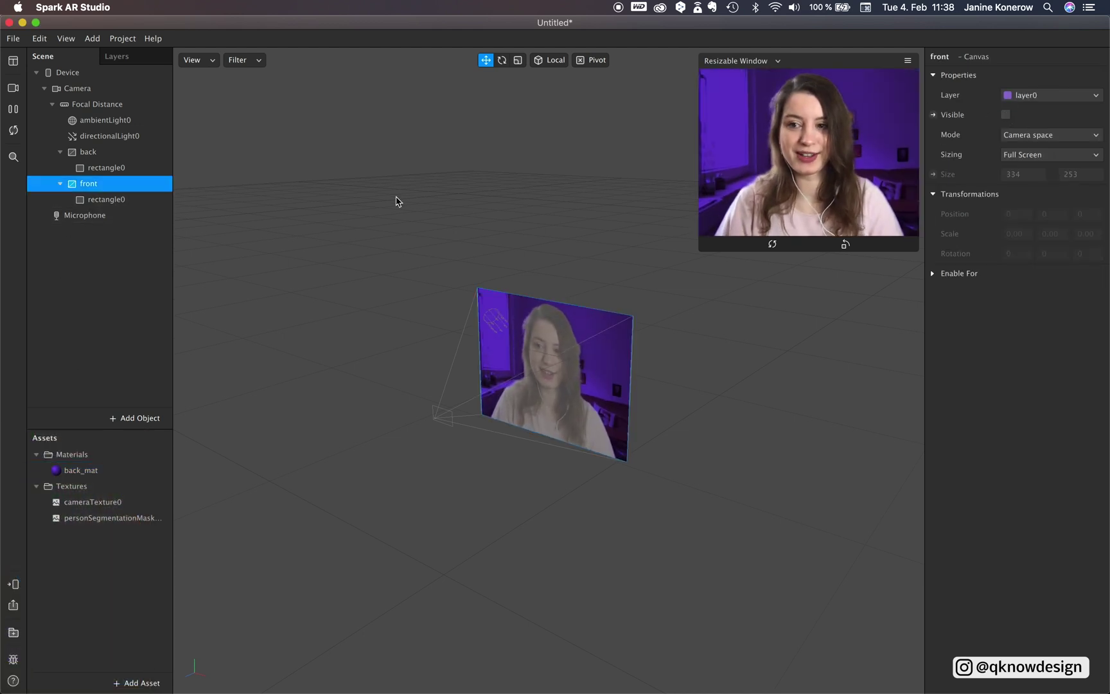
# Change back_mat to a lighter purple diffuse colour with the Flat shader.
pyautogui.click(137, 169)
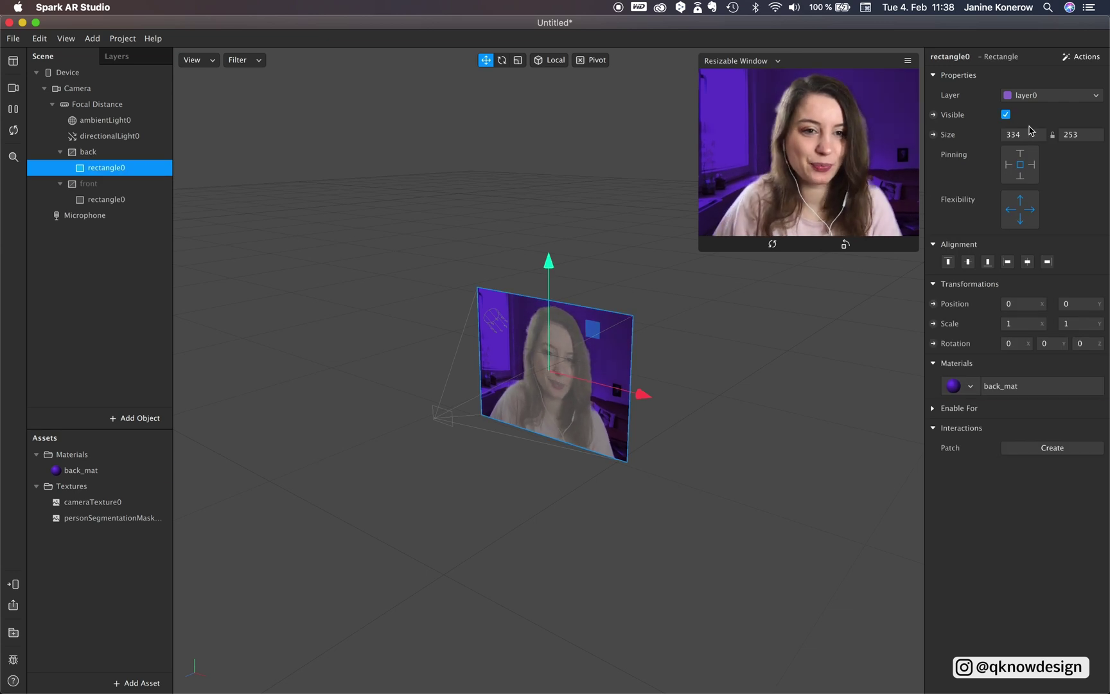
pyautogui.click(1000, 386)
pyautogui.click(1019, 135)
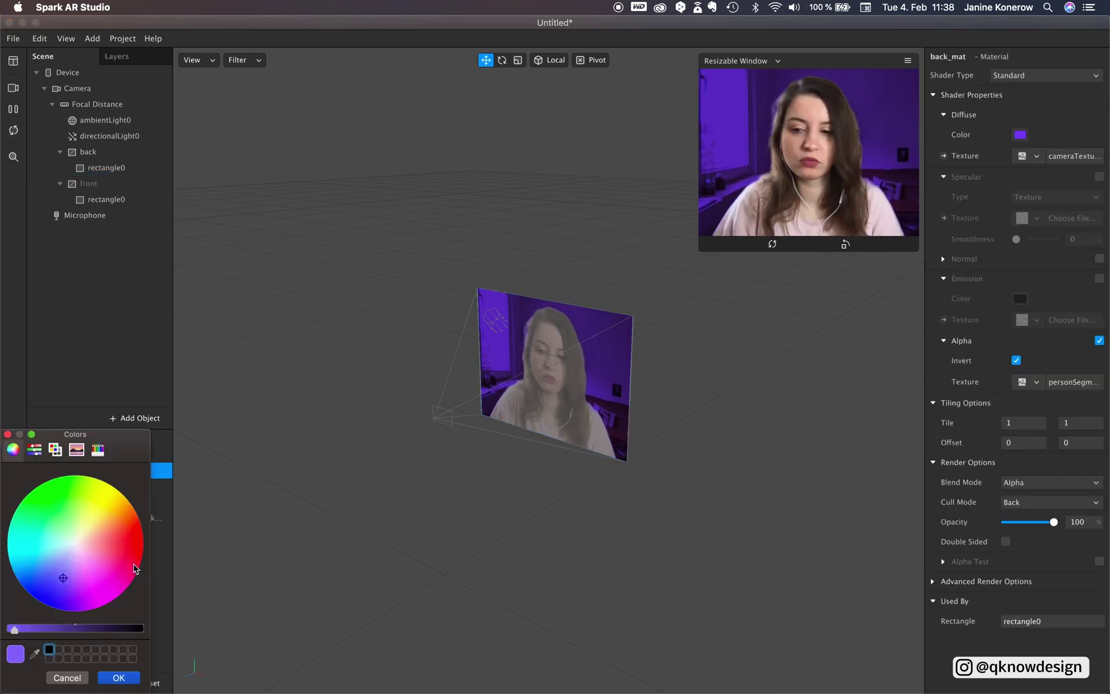
pyautogui.click(62, 569)
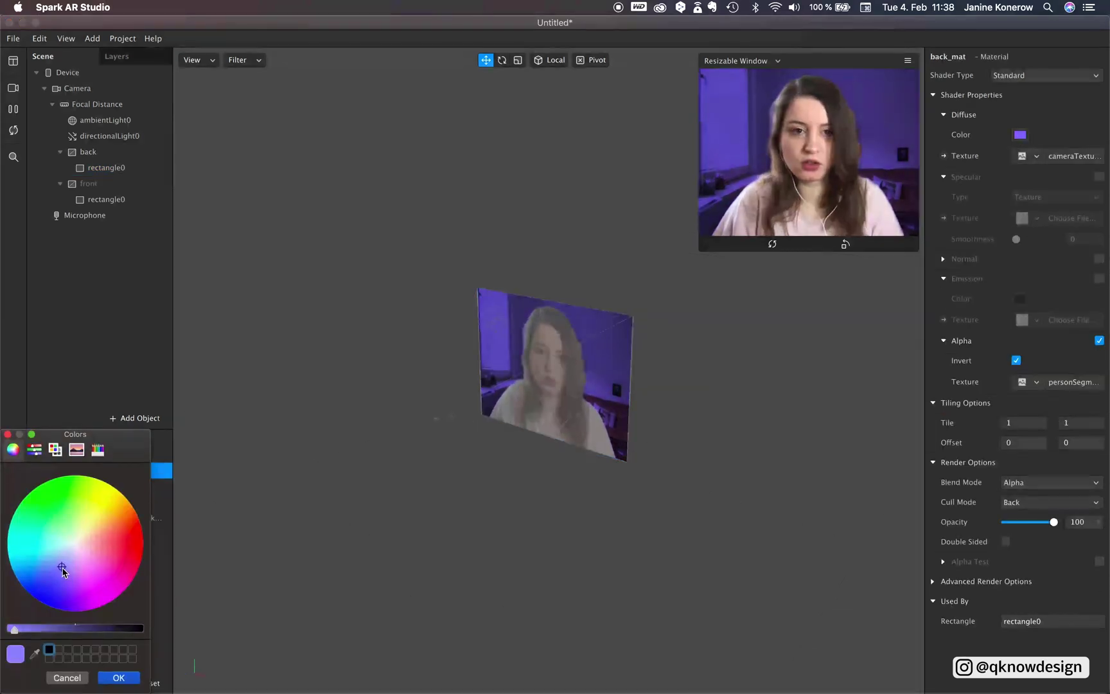
pyautogui.click(119, 677)
pyautogui.click(1002, 75)
pyautogui.click(1022, 93)
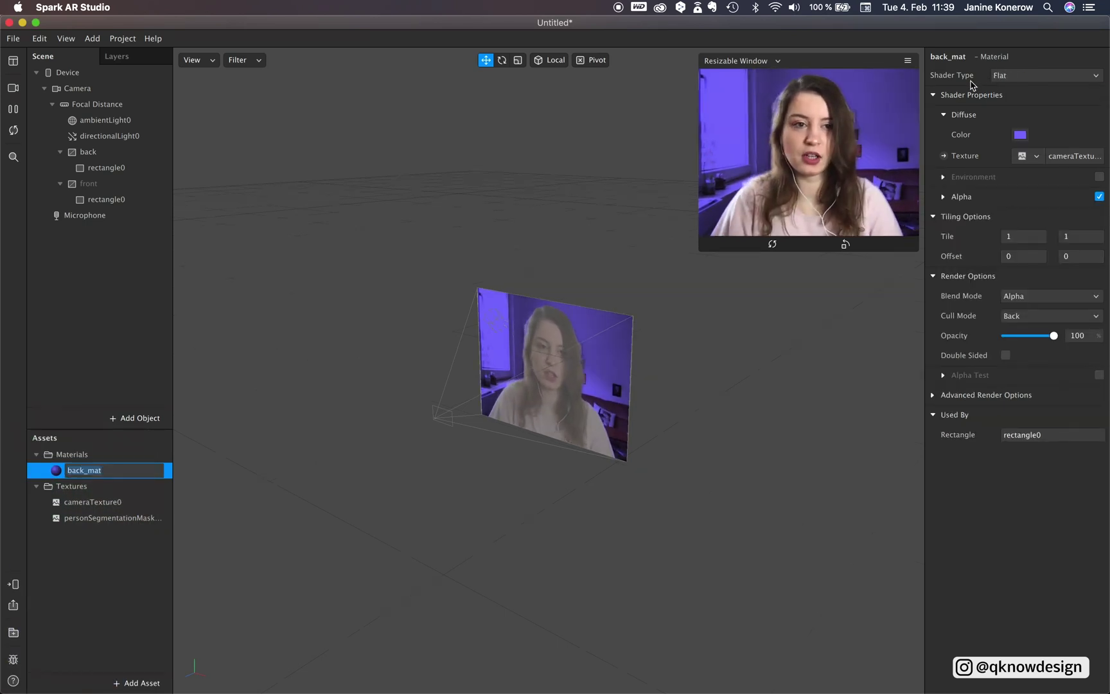
# Create a new material for front's rectangle and name it 'front_mat'.
pyautogui.click(109, 199)
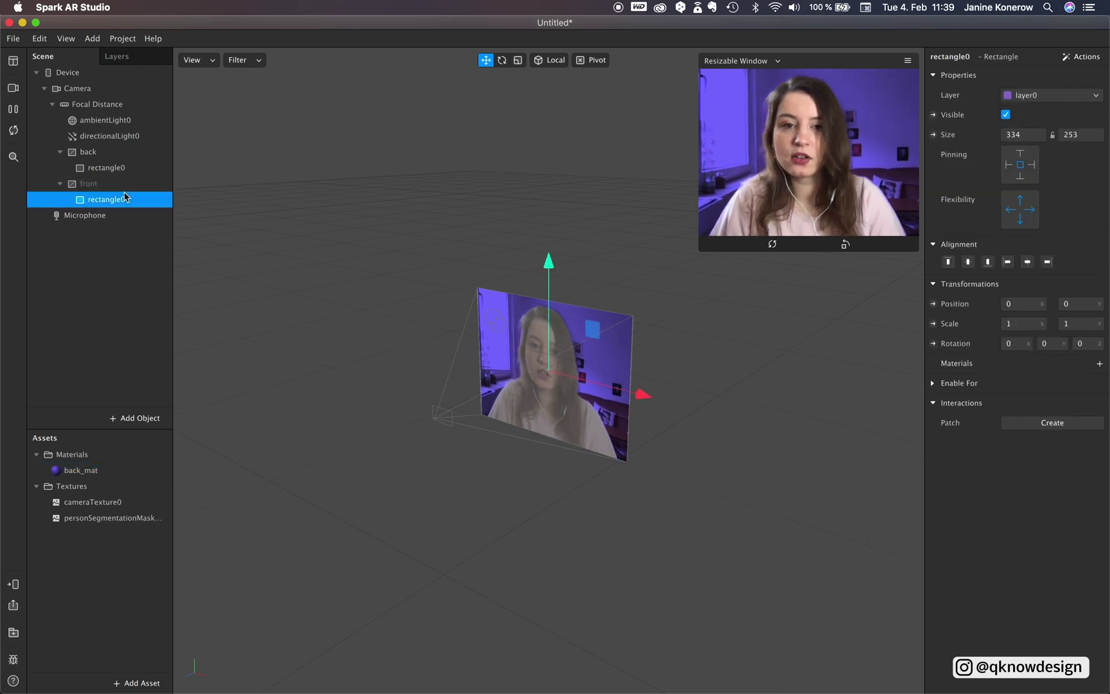
pyautogui.click(105, 186)
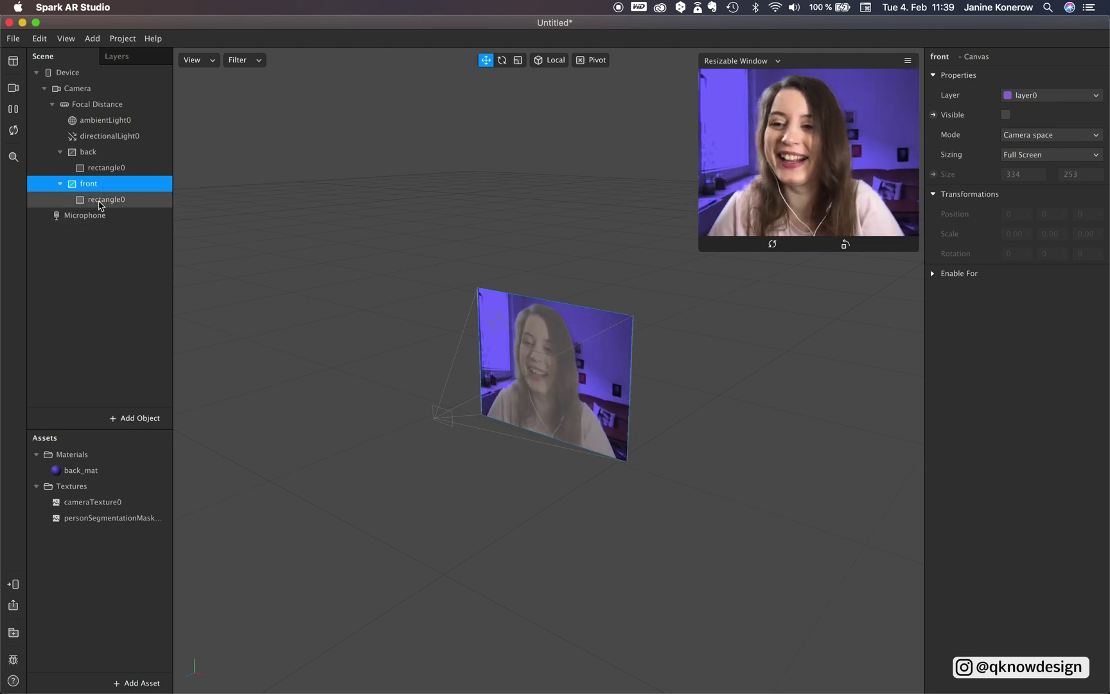
pyautogui.click(101, 201)
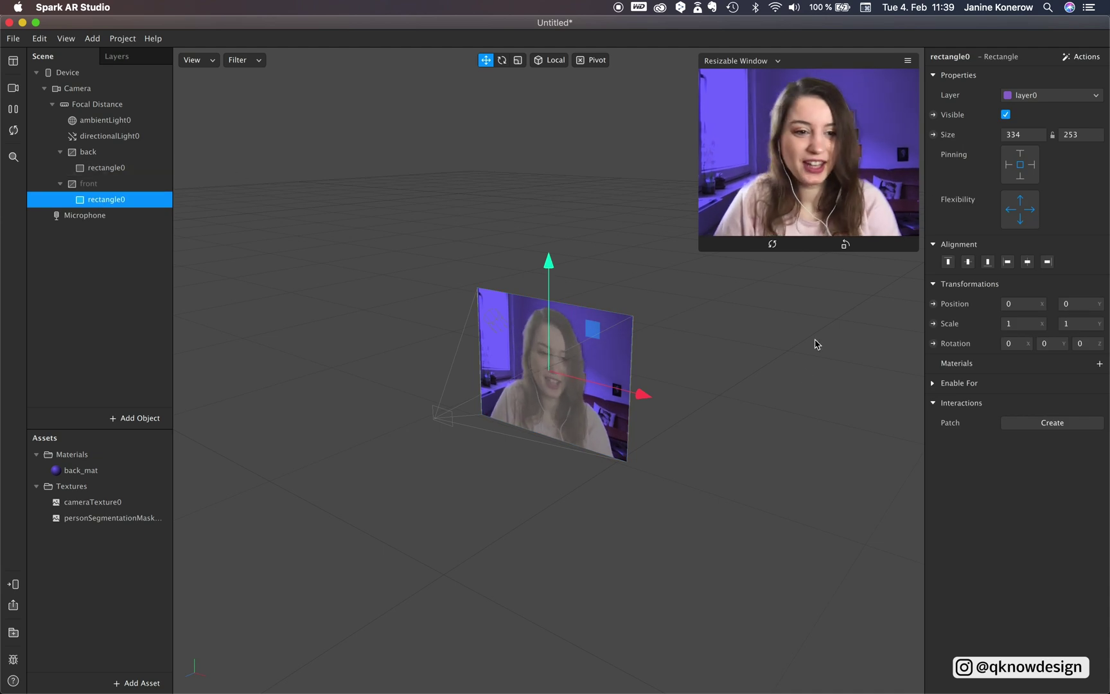
pyautogui.click(1102, 366)
pyautogui.click(1028, 410)
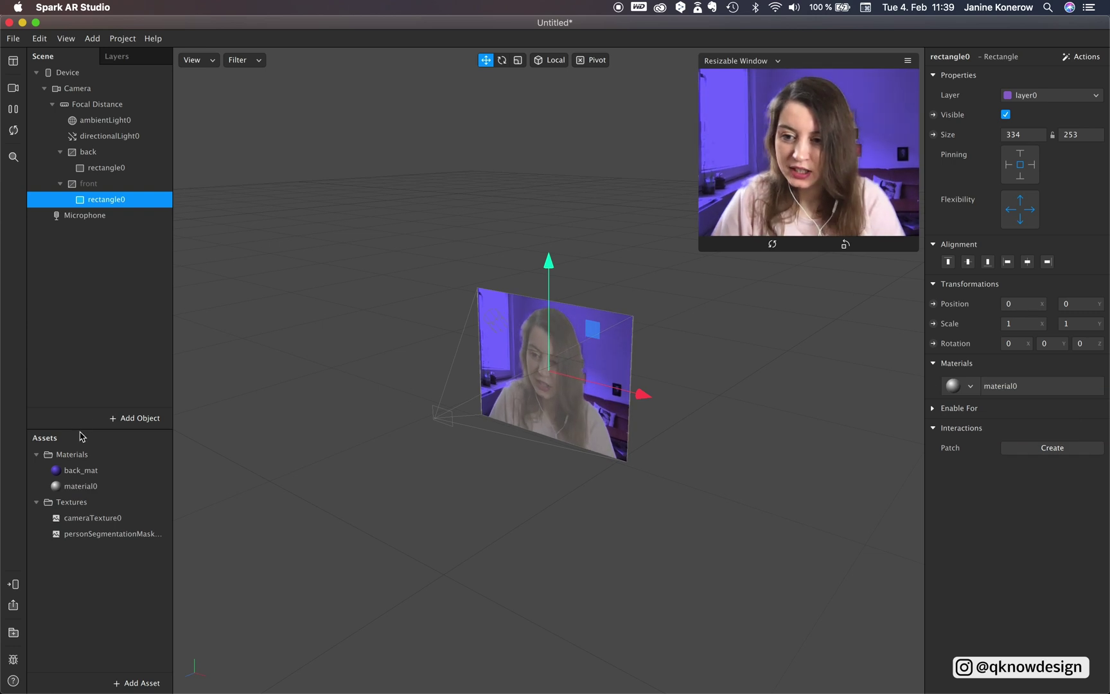
pyautogui.doubleClick(96, 486)
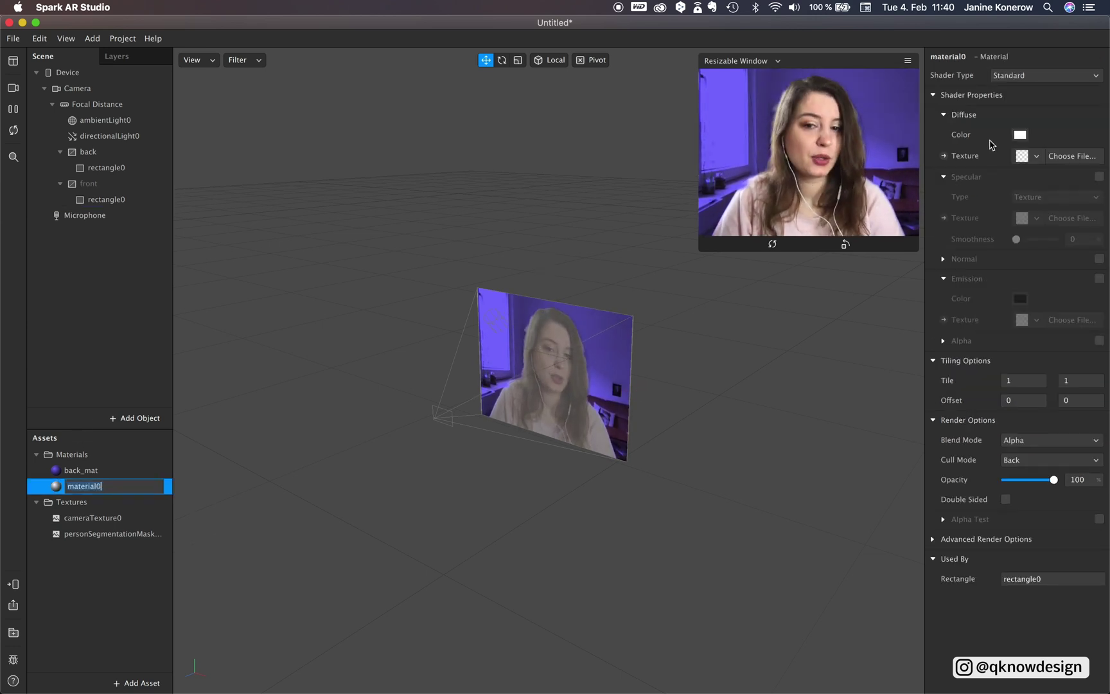
pyautogui.write('front')
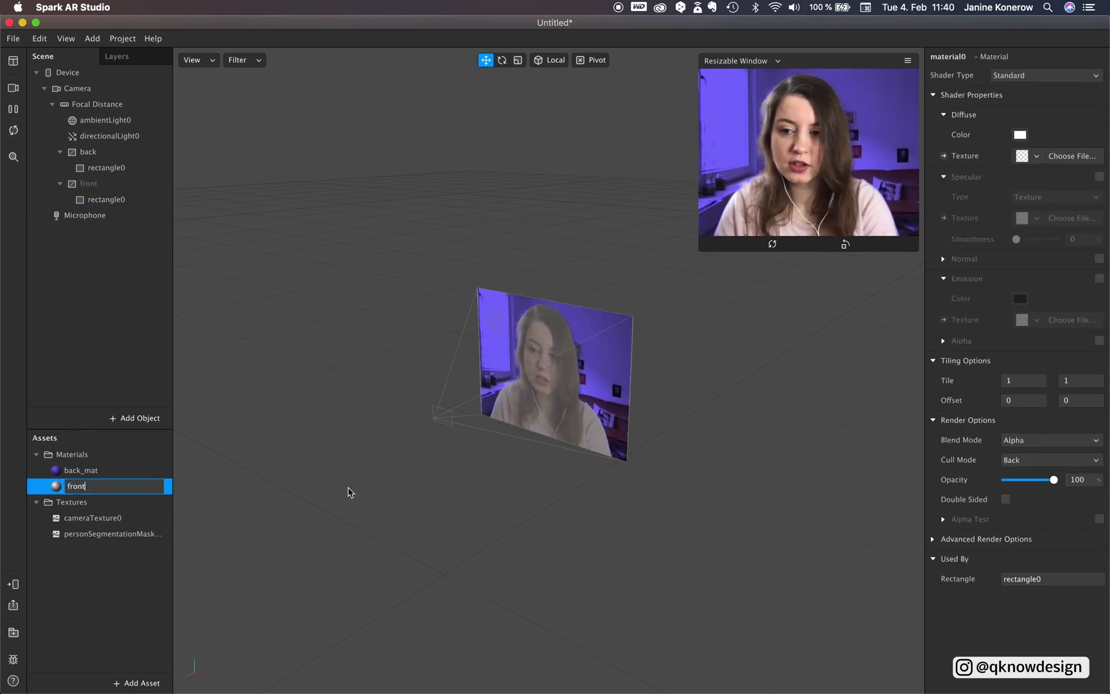
pyautogui.write('_mat')
pyautogui.click(126, 551)
# Tint front_mat lavender and make the front canvas visible again.
pyautogui.click(133, 487)
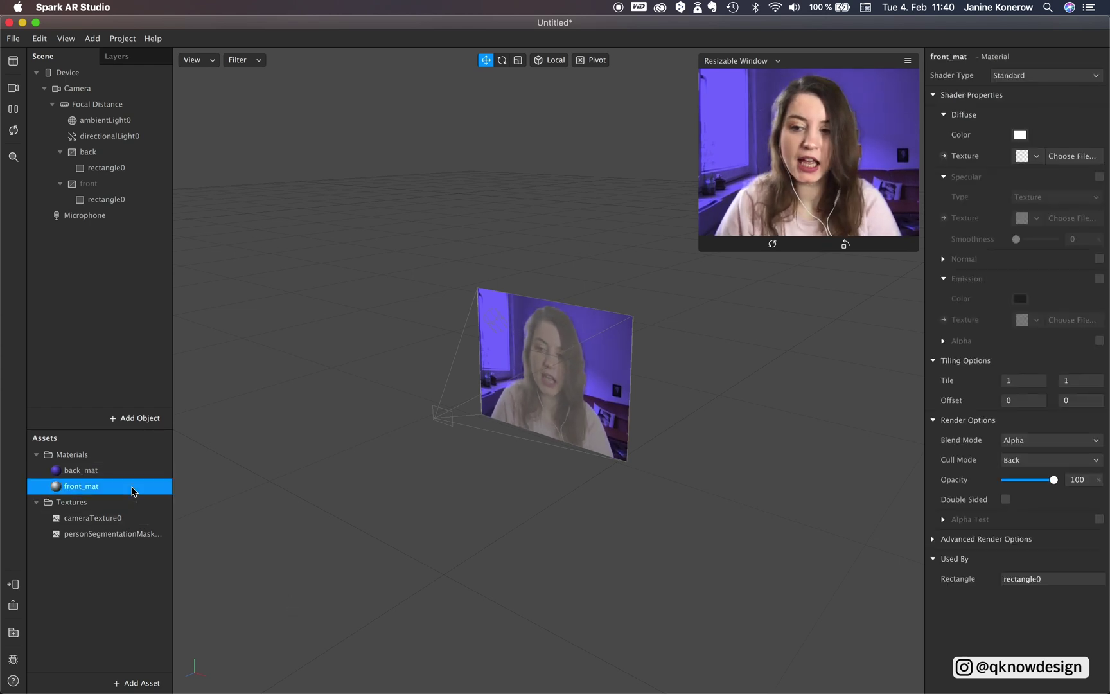
pyautogui.click(1020, 135)
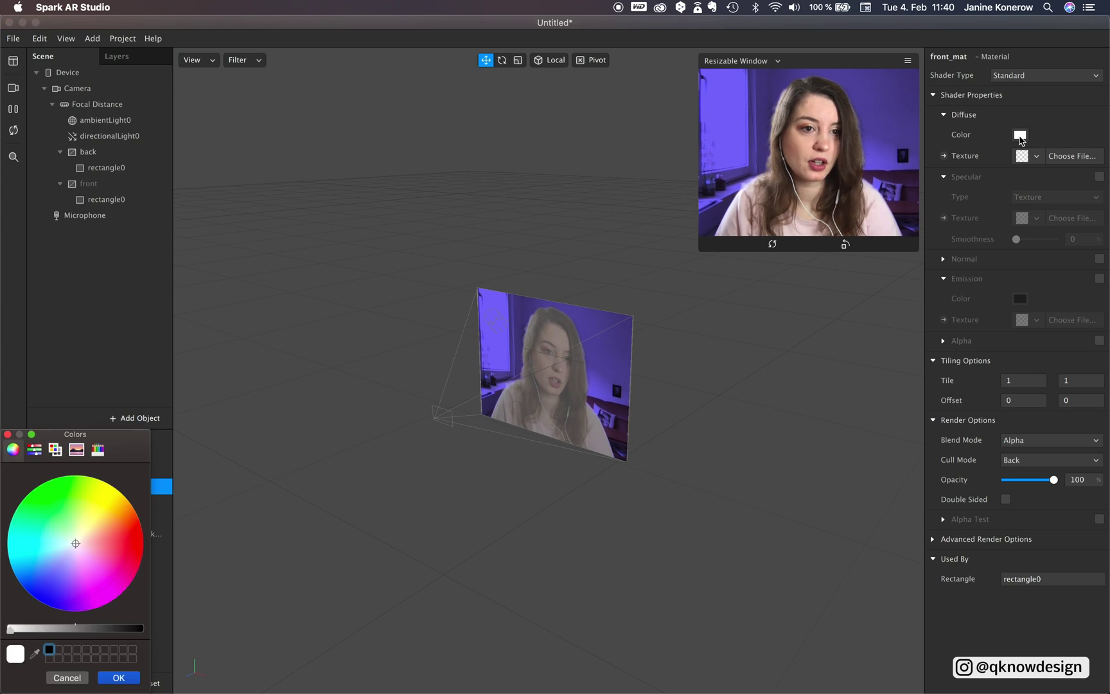
pyautogui.moveTo(79, 545); pyautogui.dragTo(73, 560)
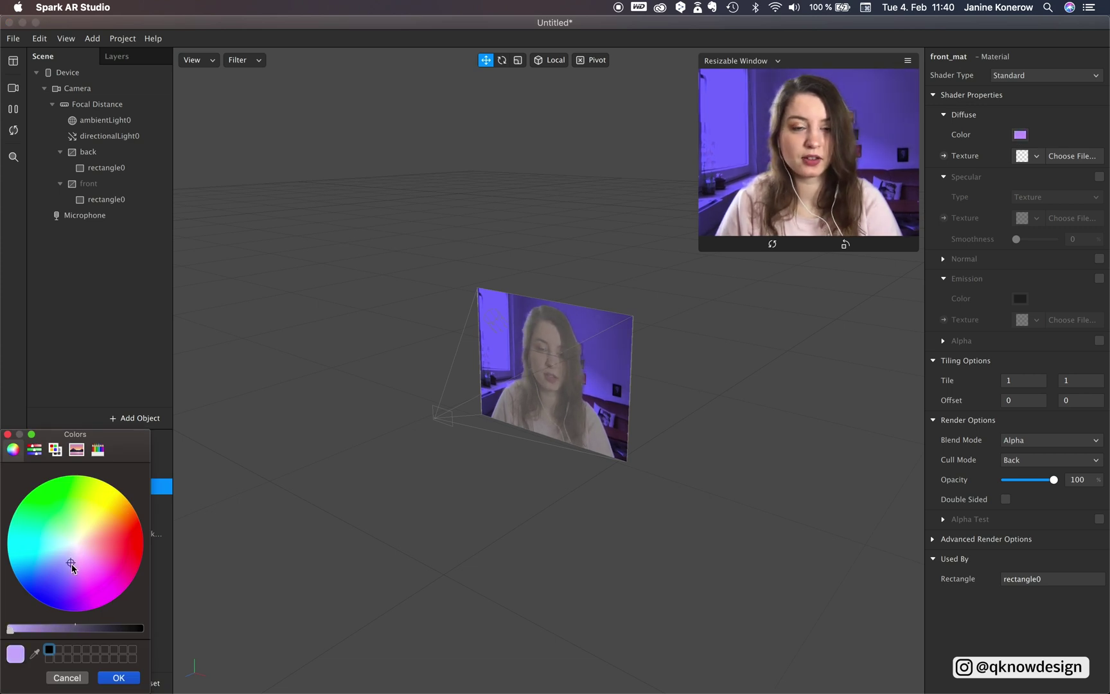
pyautogui.click(129, 674)
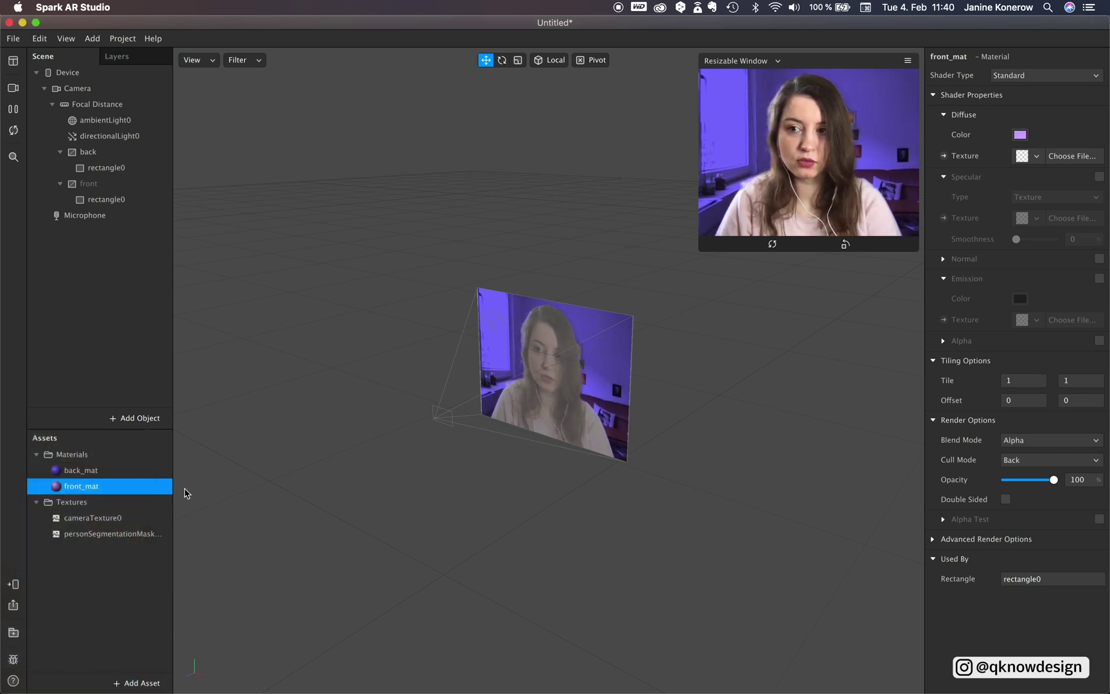
pyautogui.click(103, 183)
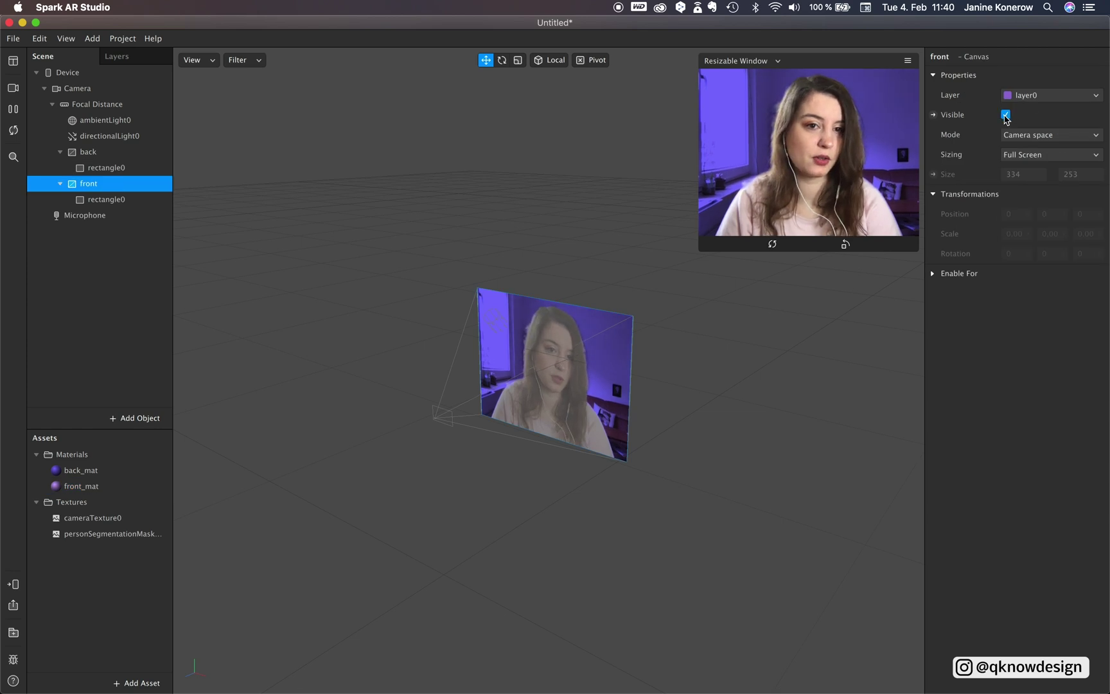
pyautogui.click(1005, 114)
# Give front_mat the camera feed texture and person segmentation mask as alpha.
pyautogui.click(119, 199)
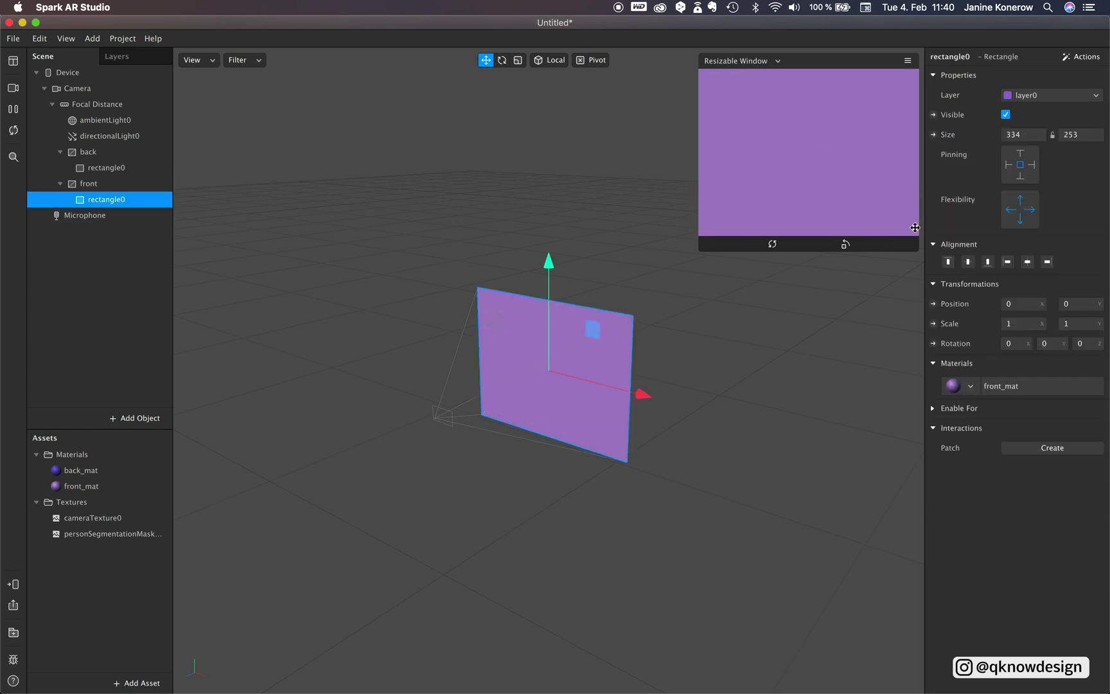
pyautogui.click(1010, 384)
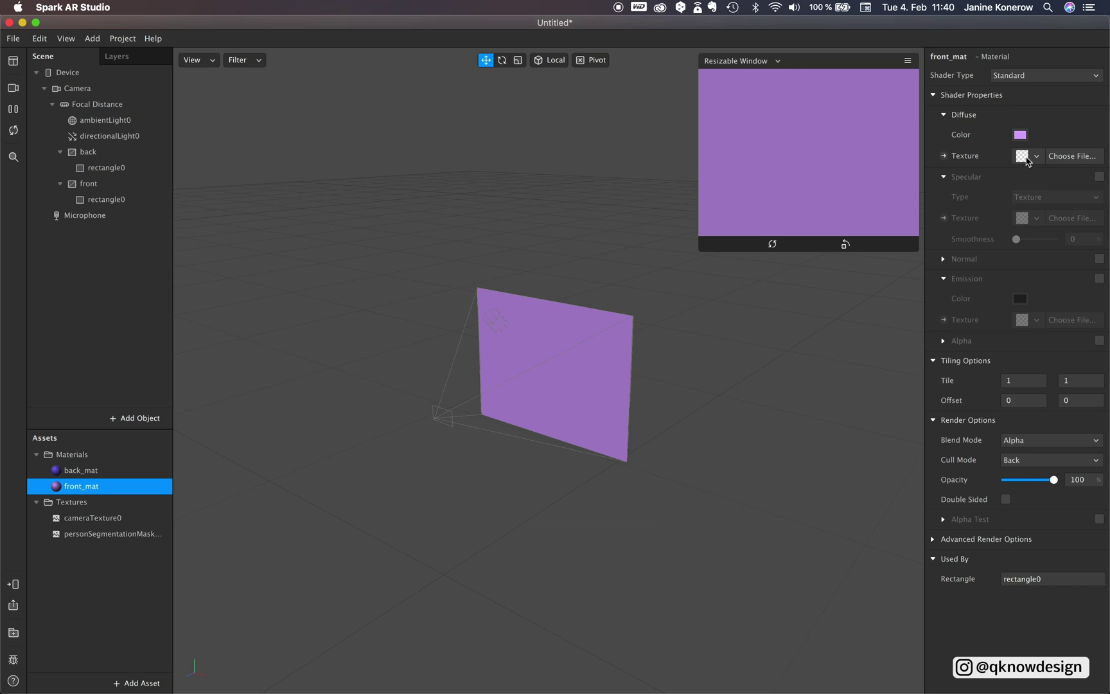
pyautogui.click(1027, 156)
pyautogui.click(1024, 179)
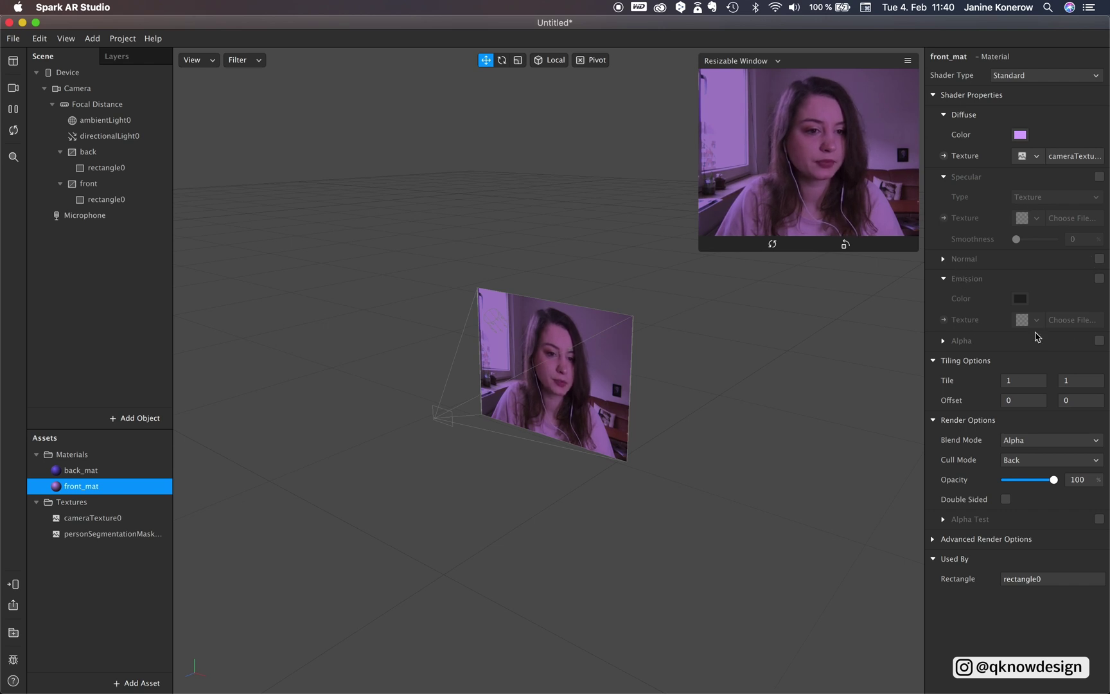
pyautogui.click(1099, 340)
pyautogui.click(1036, 382)
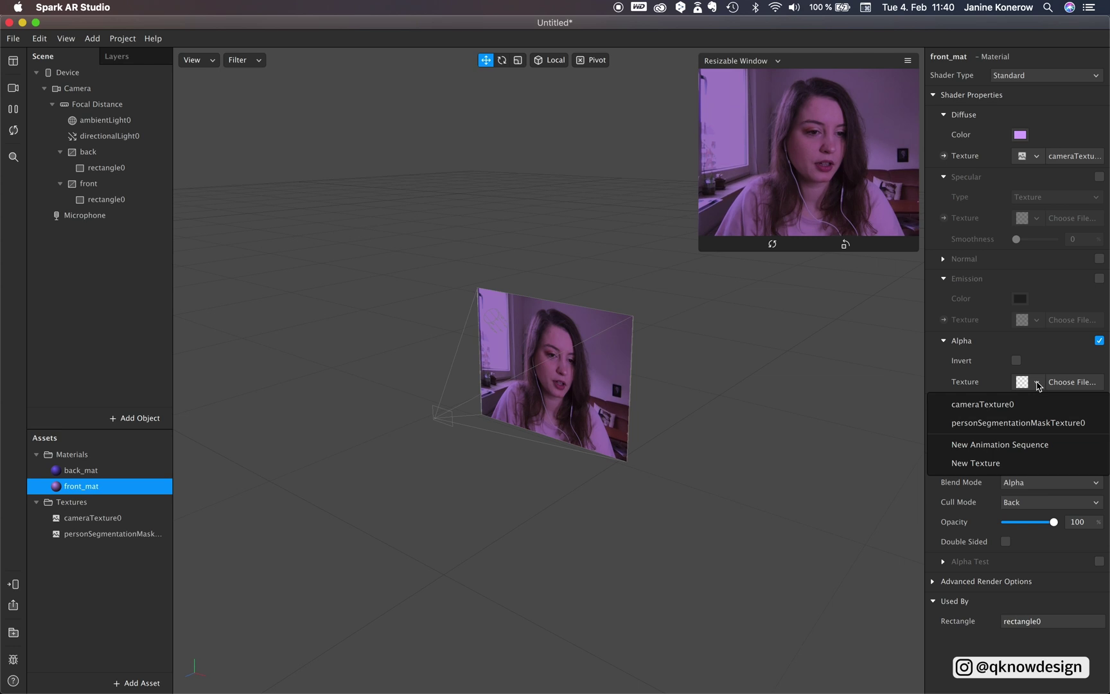
pyautogui.click(1005, 424)
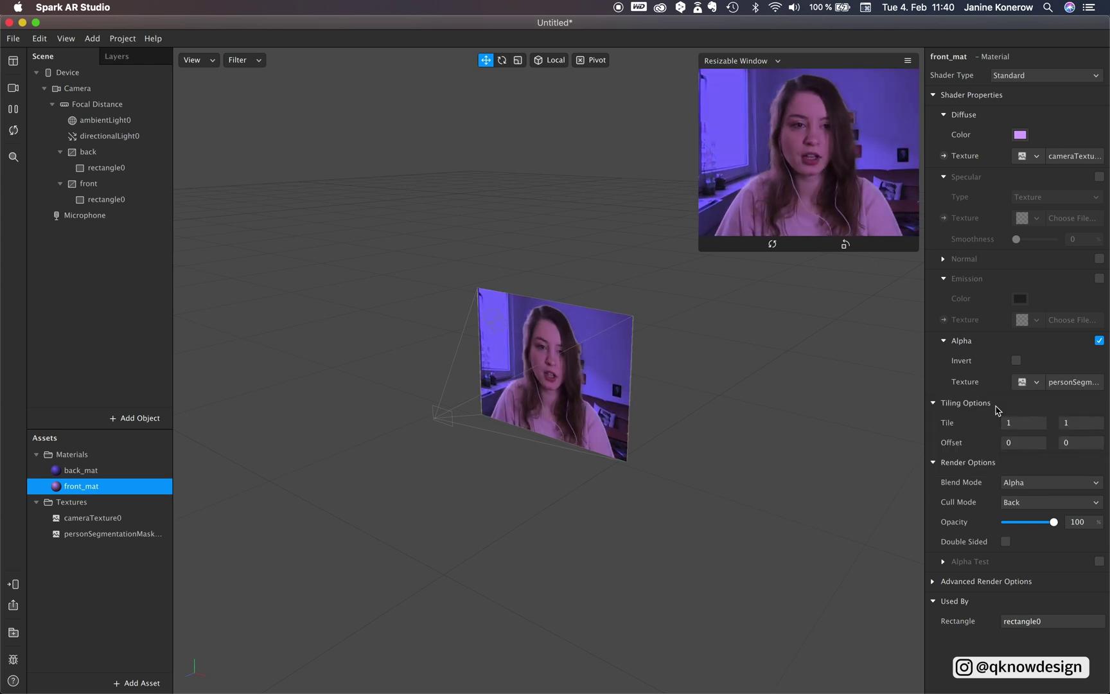
# Make front_mat's tint a paler lavender and switch it to the Flat shader.
pyautogui.click(1022, 135)
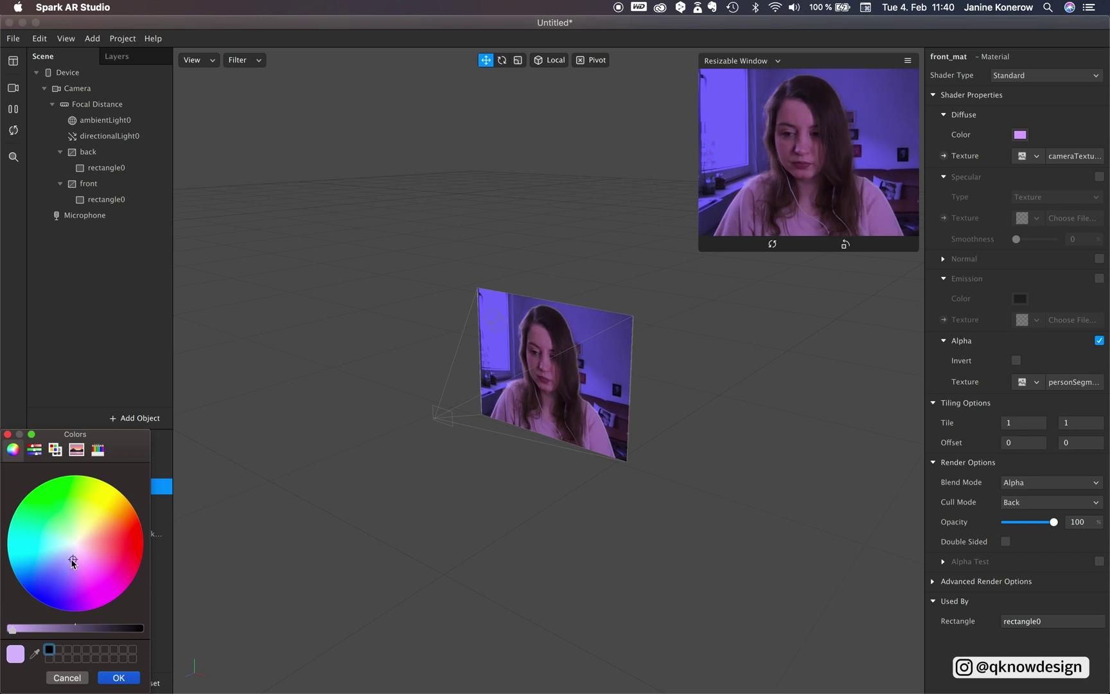
pyautogui.moveTo(72, 563); pyautogui.dragTo(74, 555)
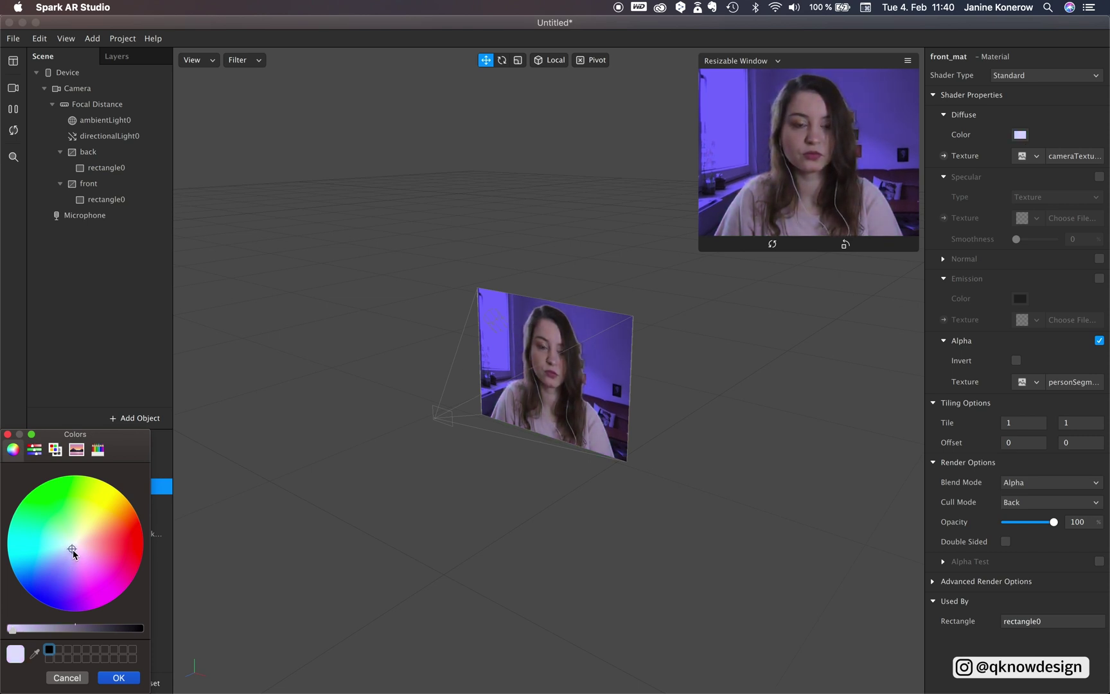
pyautogui.click(118, 678)
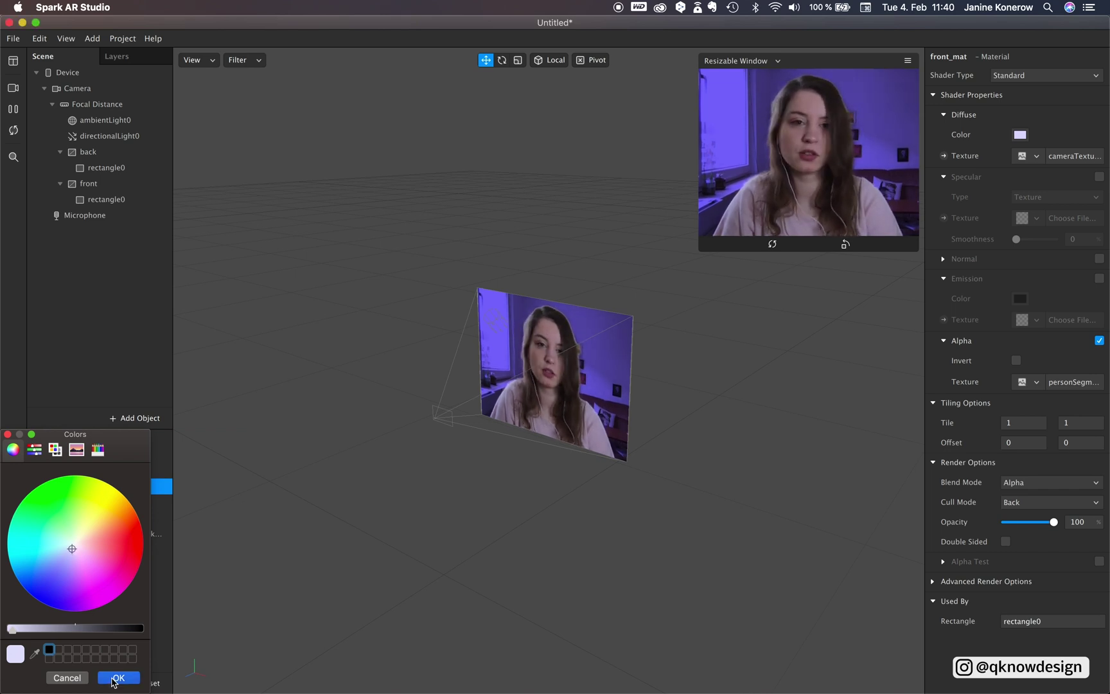
pyautogui.click(1022, 75)
pyautogui.click(1014, 91)
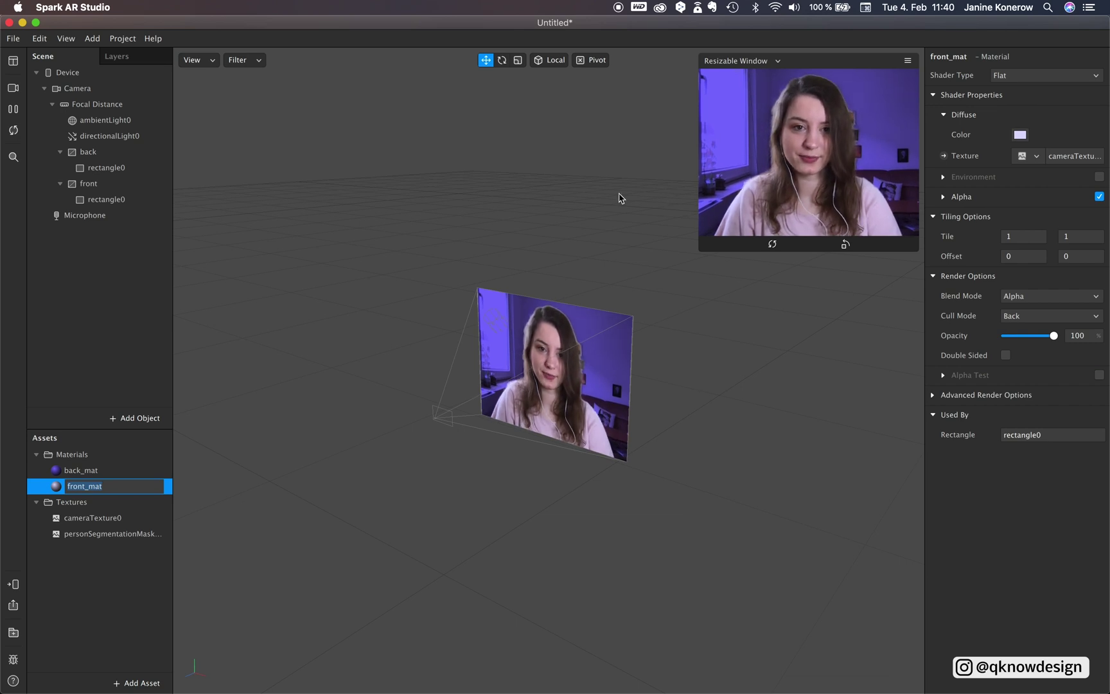
pyautogui.press('Right')
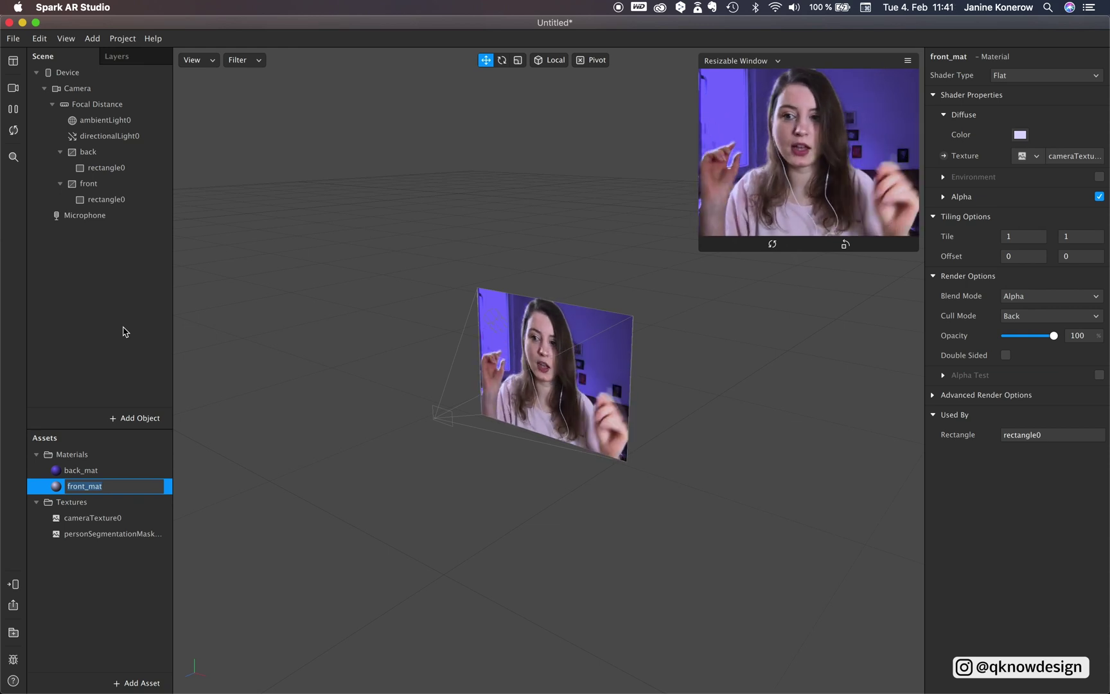
pyautogui.press('Return')
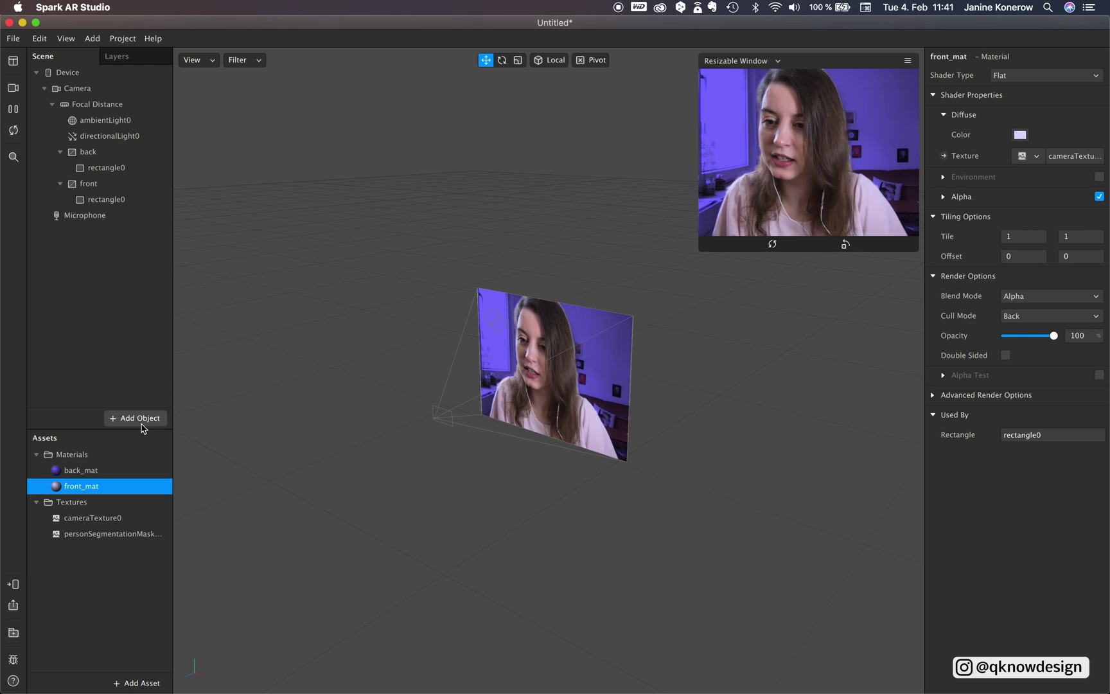
# Insert faceTracker0 with faceMesh0 and give the mesh a new material0.
pyautogui.click(137, 418)
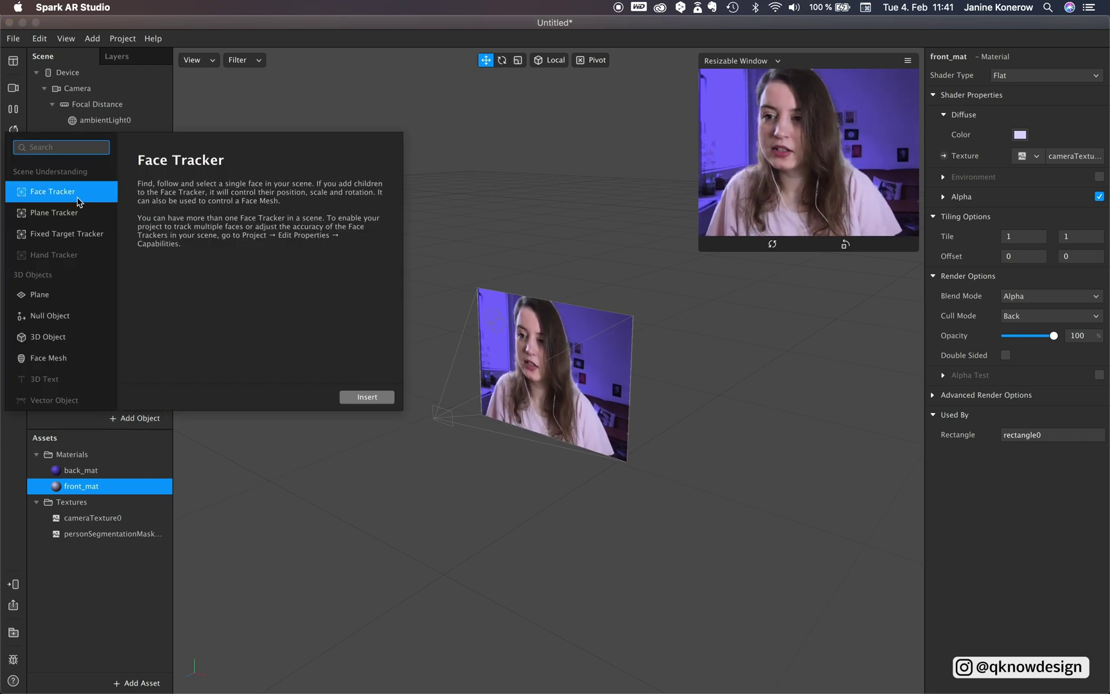
pyautogui.click(58, 362)
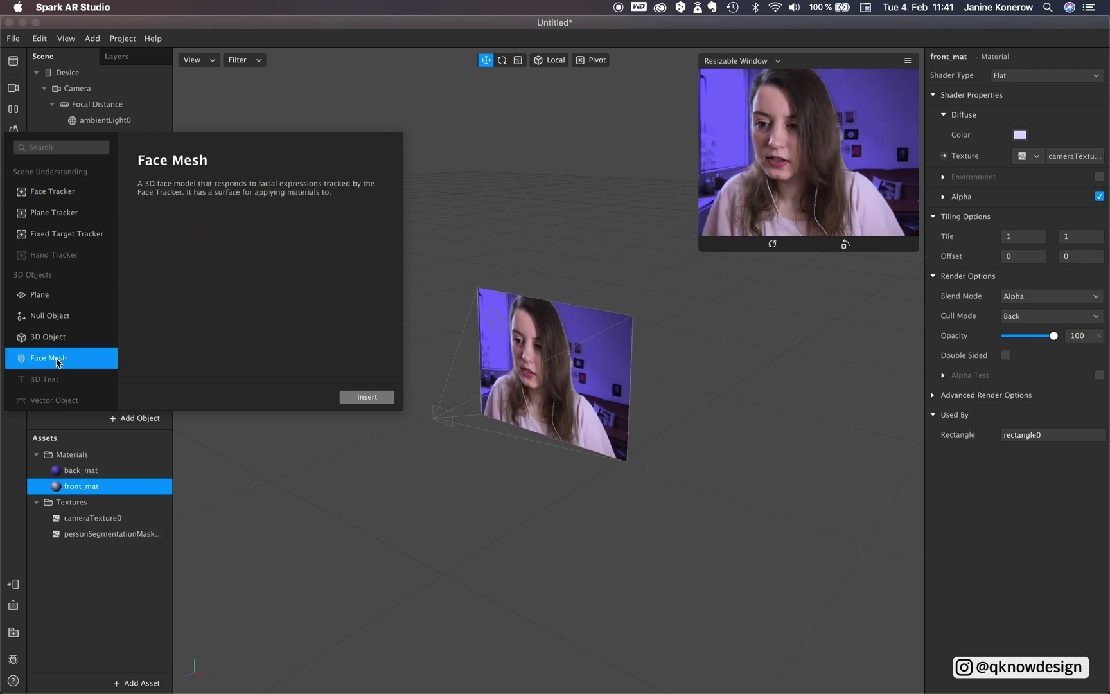
pyautogui.click(341, 403)
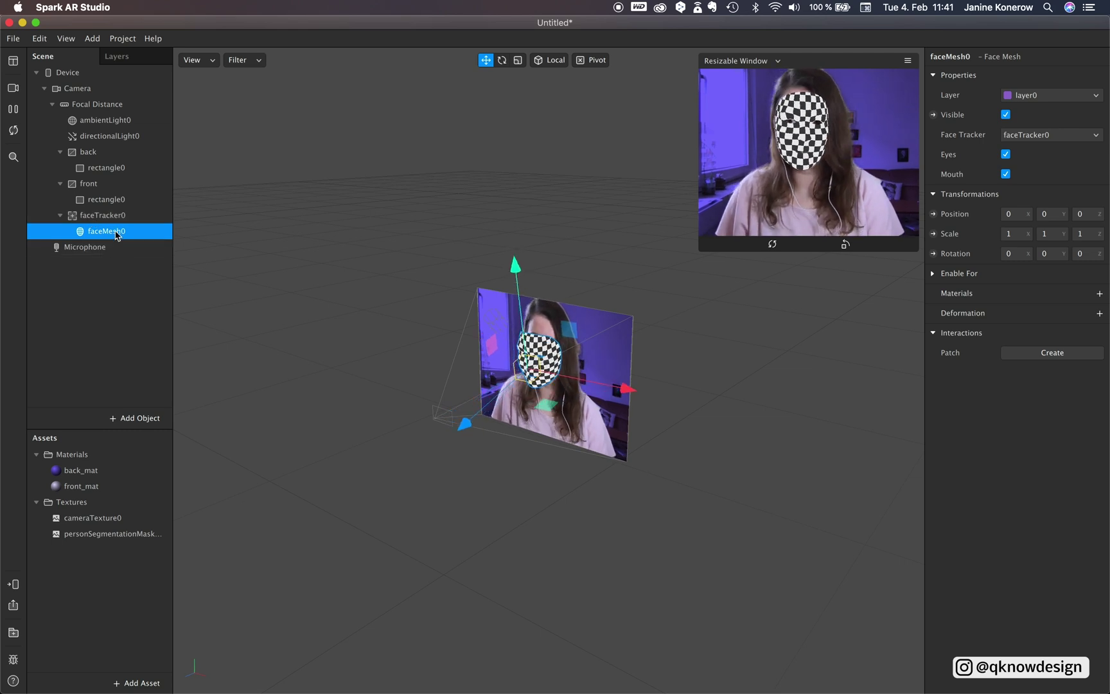
pyautogui.click(1100, 294)
pyautogui.click(1044, 351)
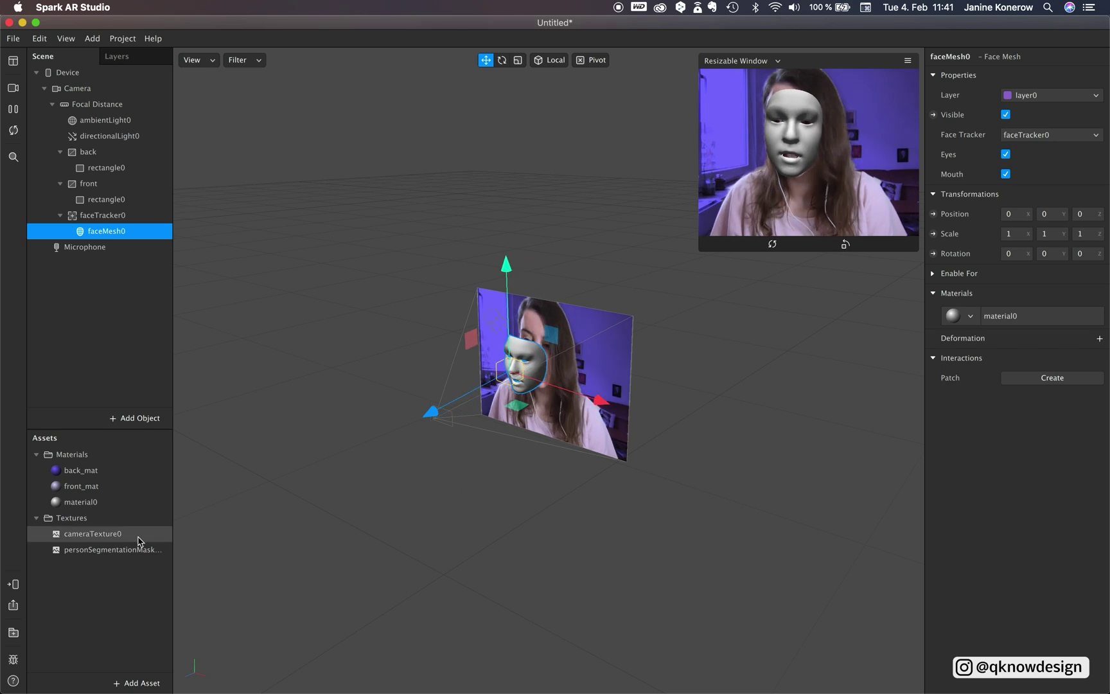
# Rename the face mesh material to 'mesh_mat' and make it Physically-Based.
pyautogui.click(103, 508)
pyautogui.doubleClick(83, 502)
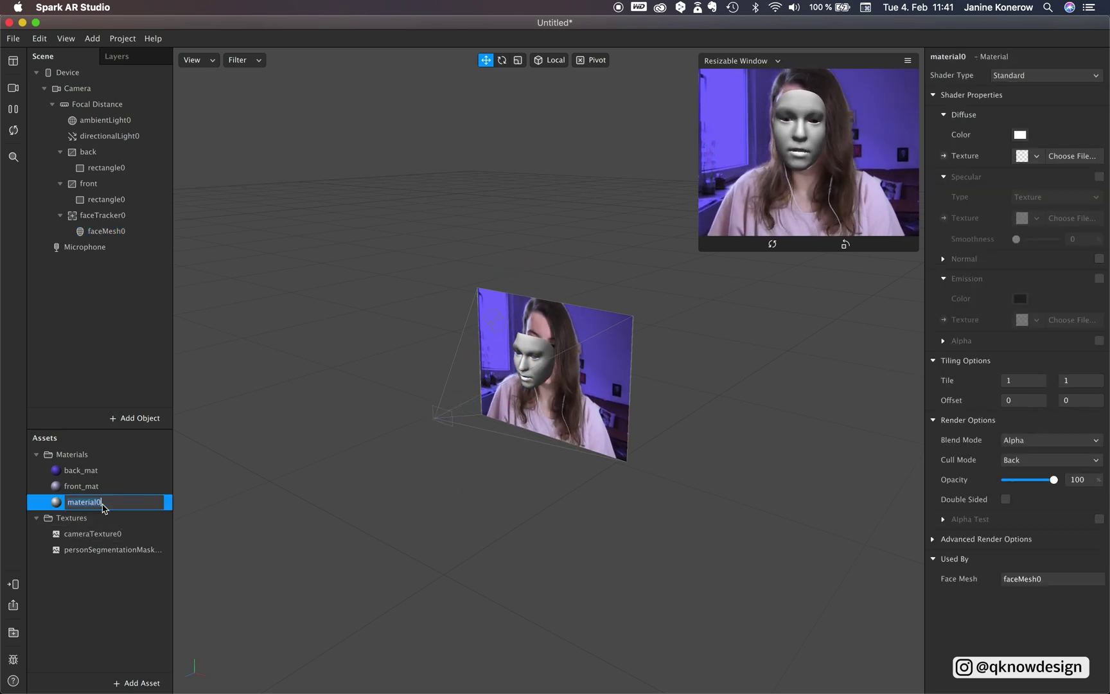
pyautogui.write('mesh_')
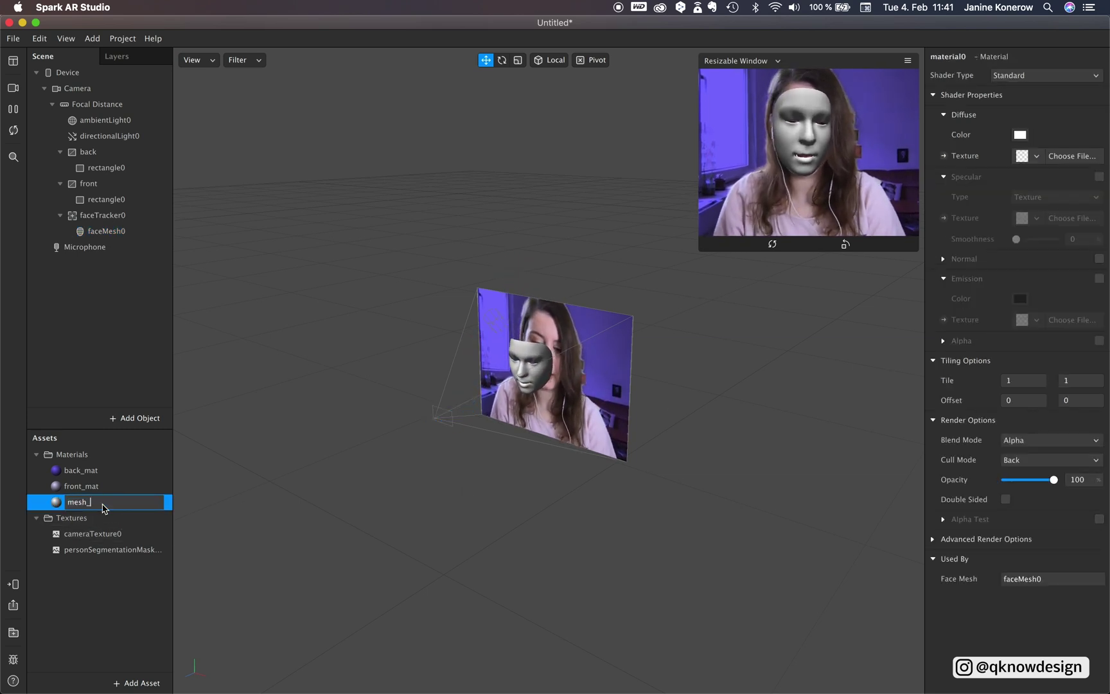
pyautogui.write('mat')
pyautogui.click(115, 549)
pyautogui.click(116, 502)
pyautogui.click(1019, 76)
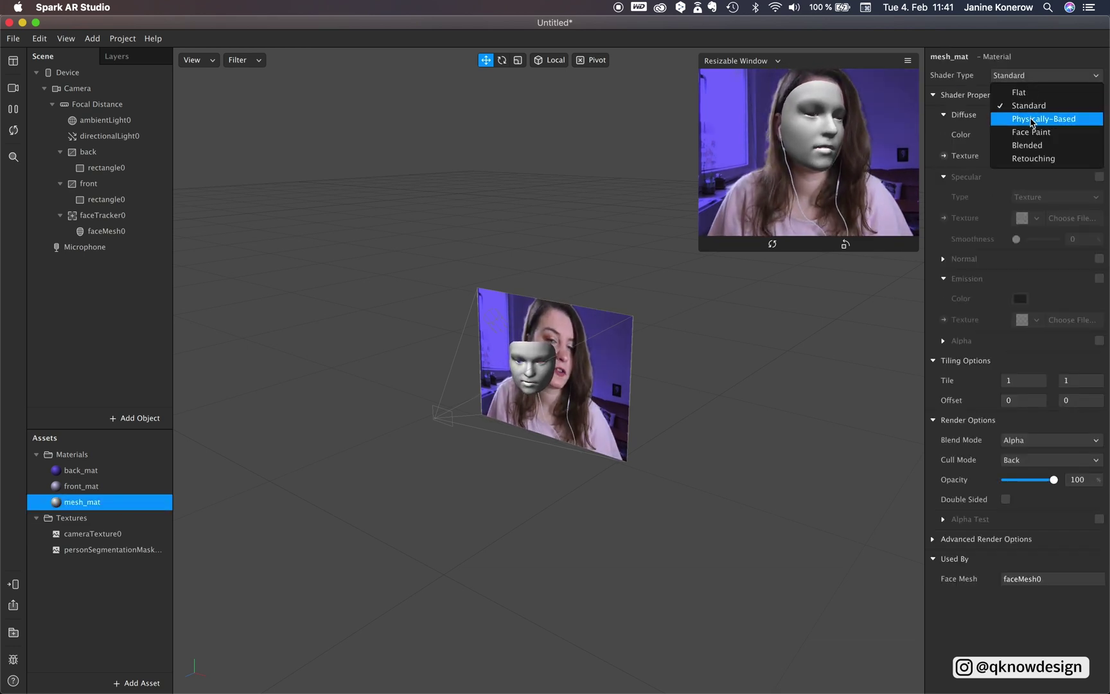
pyautogui.click(1031, 118)
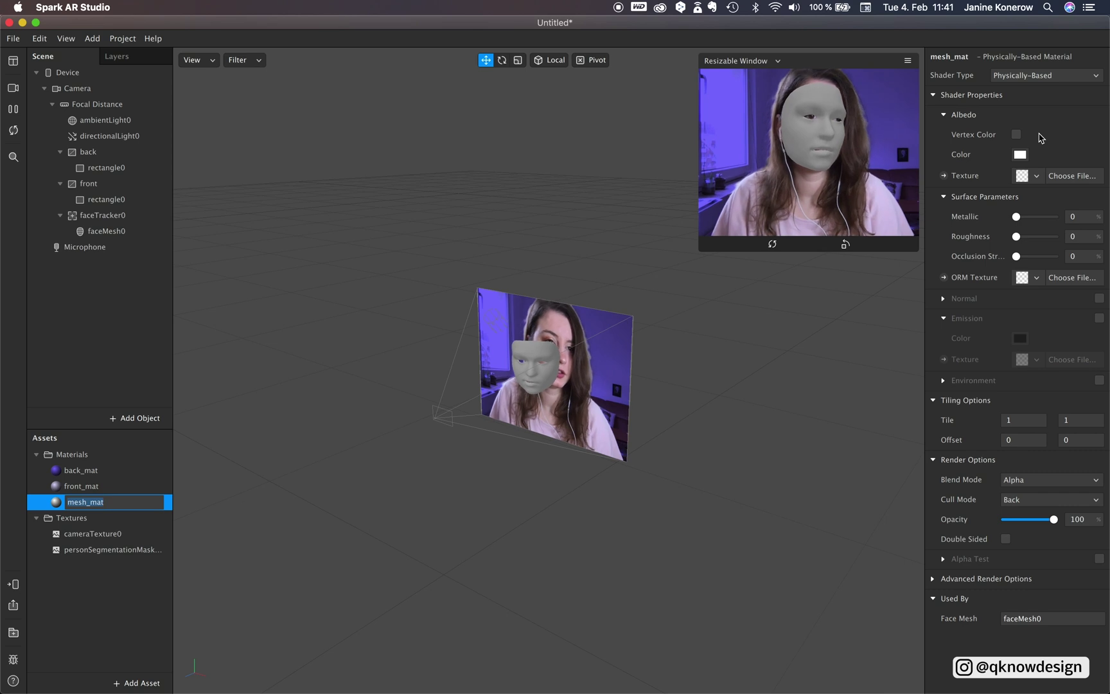
# Set mesh_mat to metallic 100 with Screen blend mode at 47% opacity.
pyautogui.moveTo(1014, 220); pyautogui.dragTo(1024, 256)
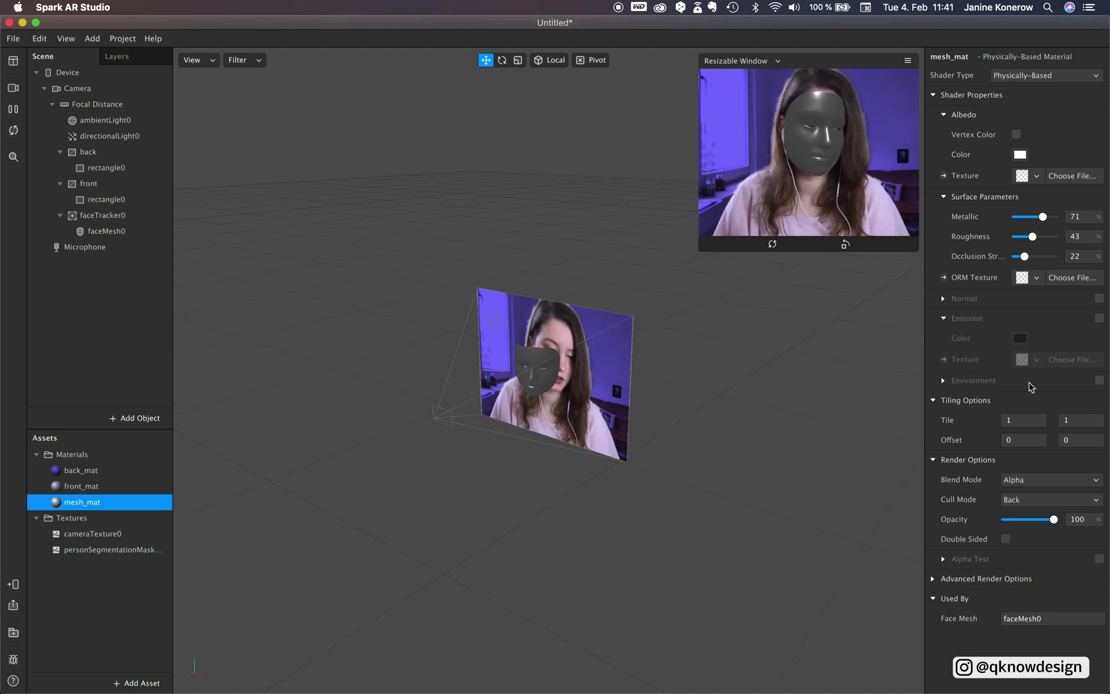
pyautogui.click(1037, 491)
pyautogui.click(1030, 564)
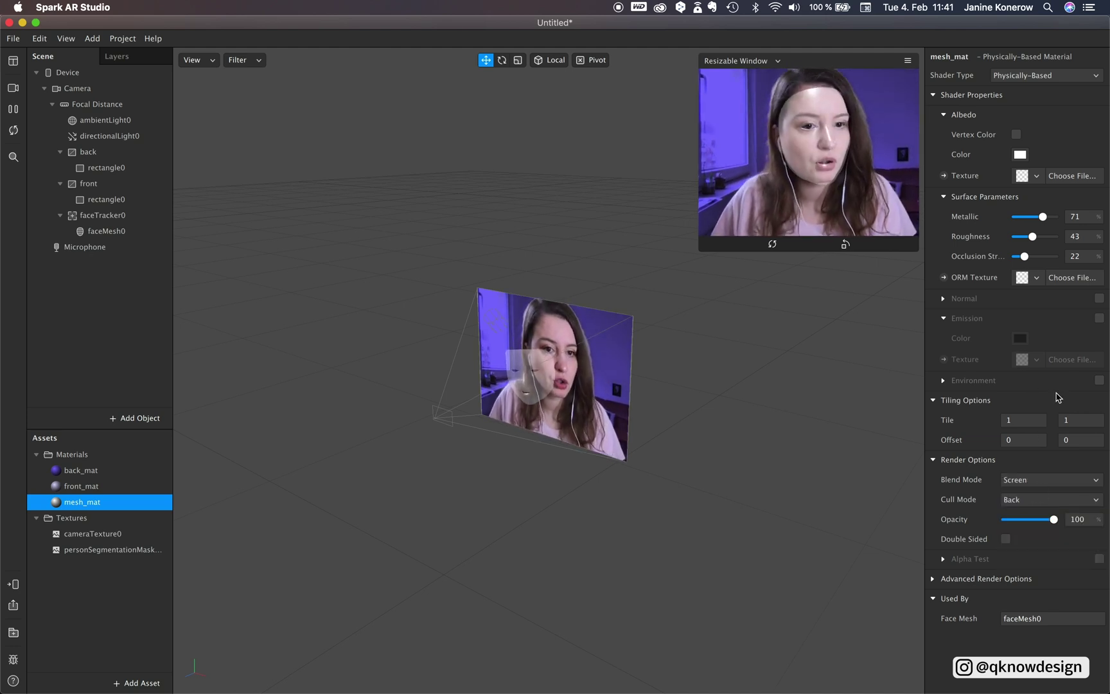
pyautogui.moveTo(1043, 216); pyautogui.dragTo(1025, 242)
pyautogui.moveTo(1054, 519); pyautogui.dragTo(1029, 522)
# Set mesh_mat's albedo colour to magenta.
pyautogui.click(1019, 155)
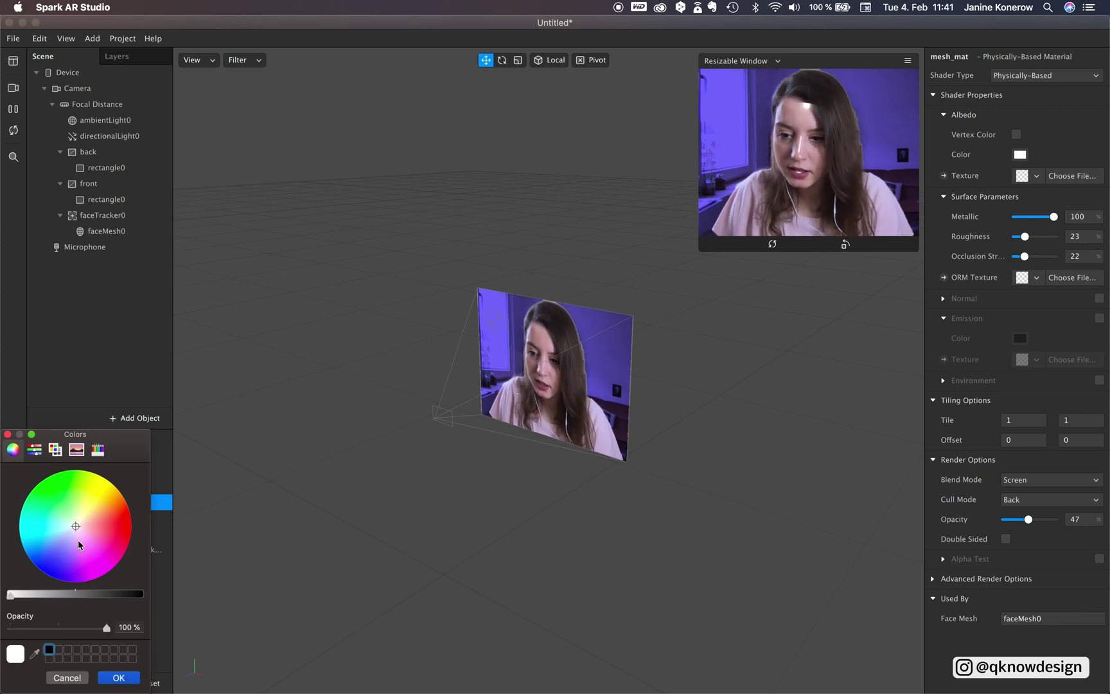
pyautogui.moveTo(75, 543); pyautogui.dragTo(97, 561)
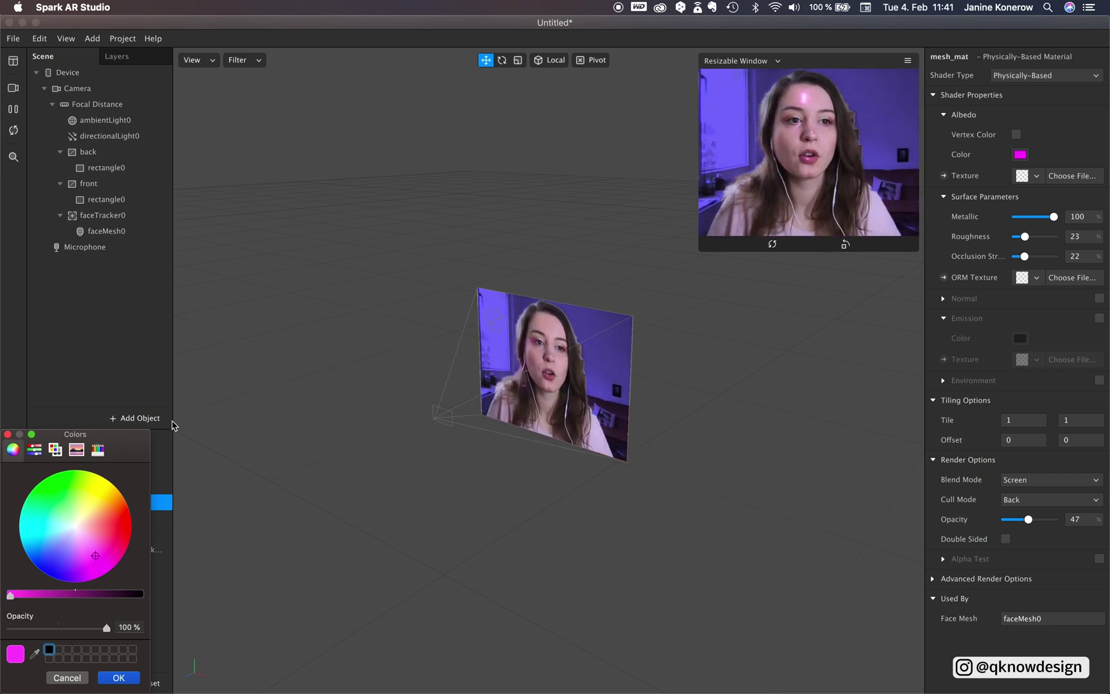
pyautogui.click(118, 678)
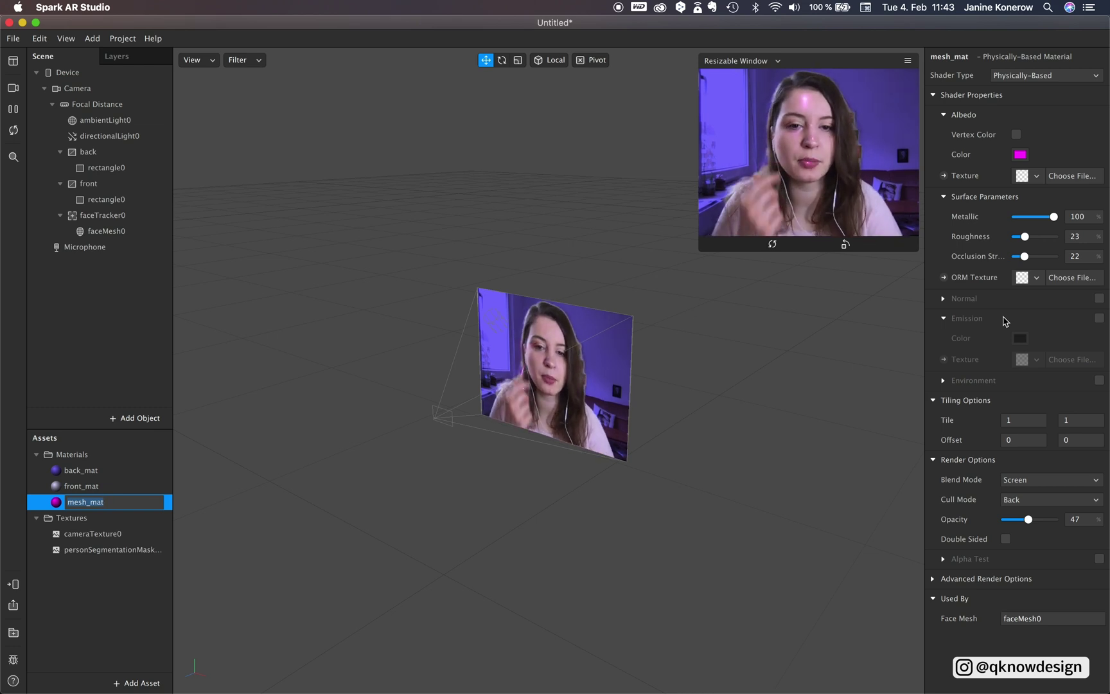
# Turn off Write to Depth and Use Depth Test in mesh_mat's advanced render options.
pyautogui.click(933, 579)
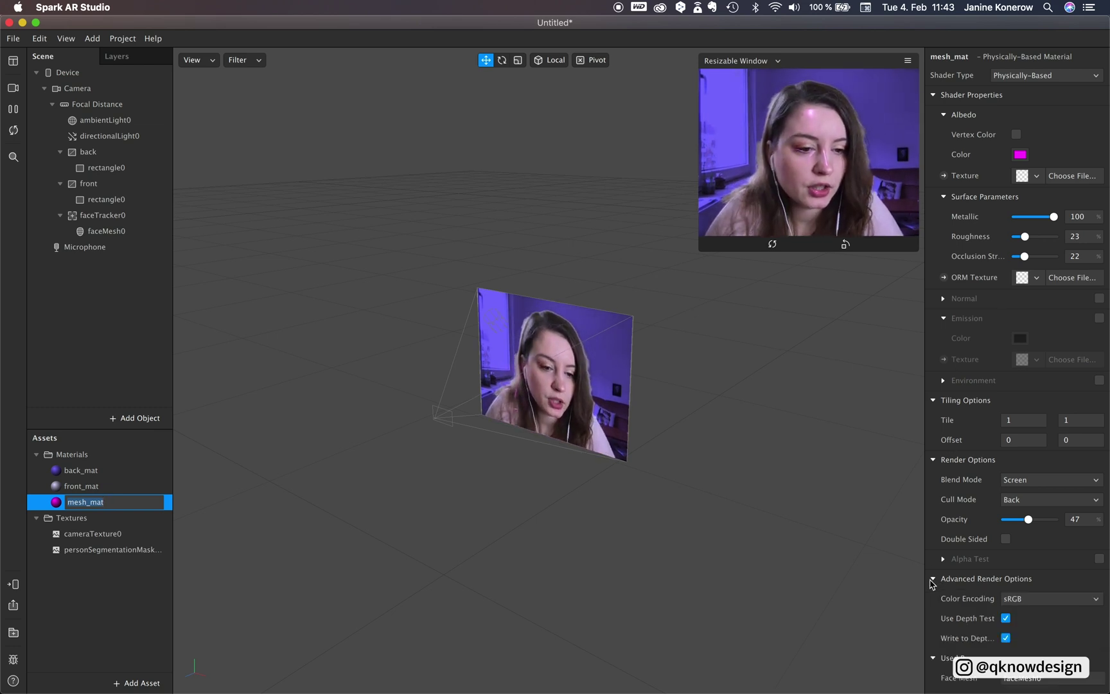
pyautogui.click(1006, 639)
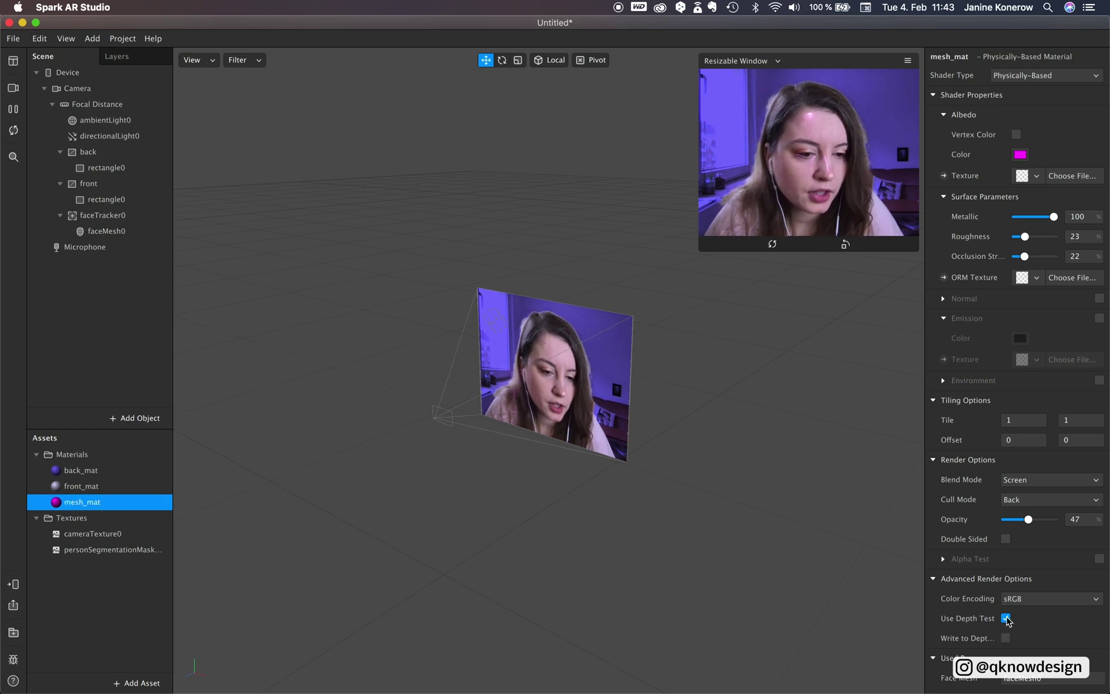
pyautogui.click(1005, 619)
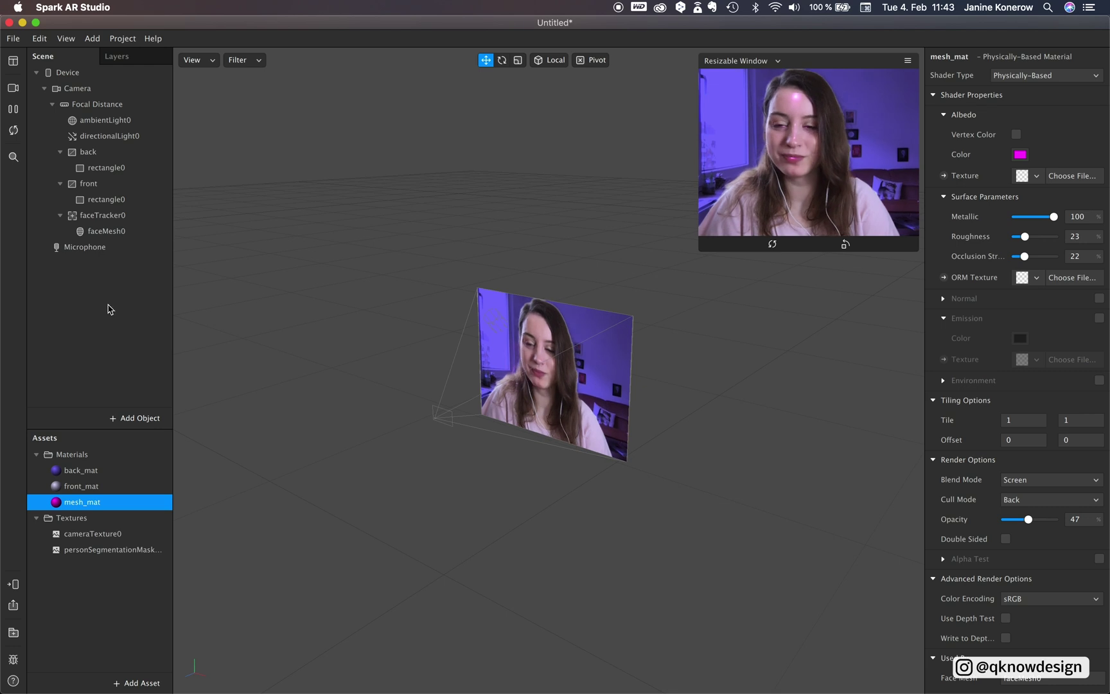
# Add plane0 to the scene and create a new material for it.
pyautogui.click(136, 418)
pyautogui.click(51, 296)
pyautogui.click(374, 397)
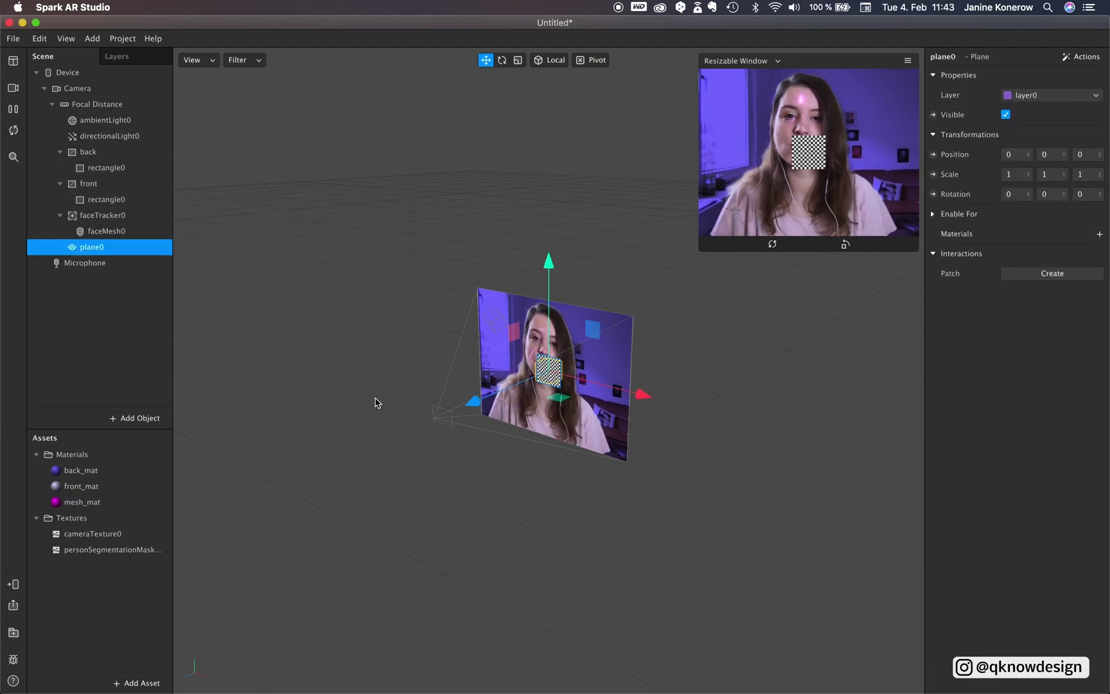
pyautogui.click(1099, 234)
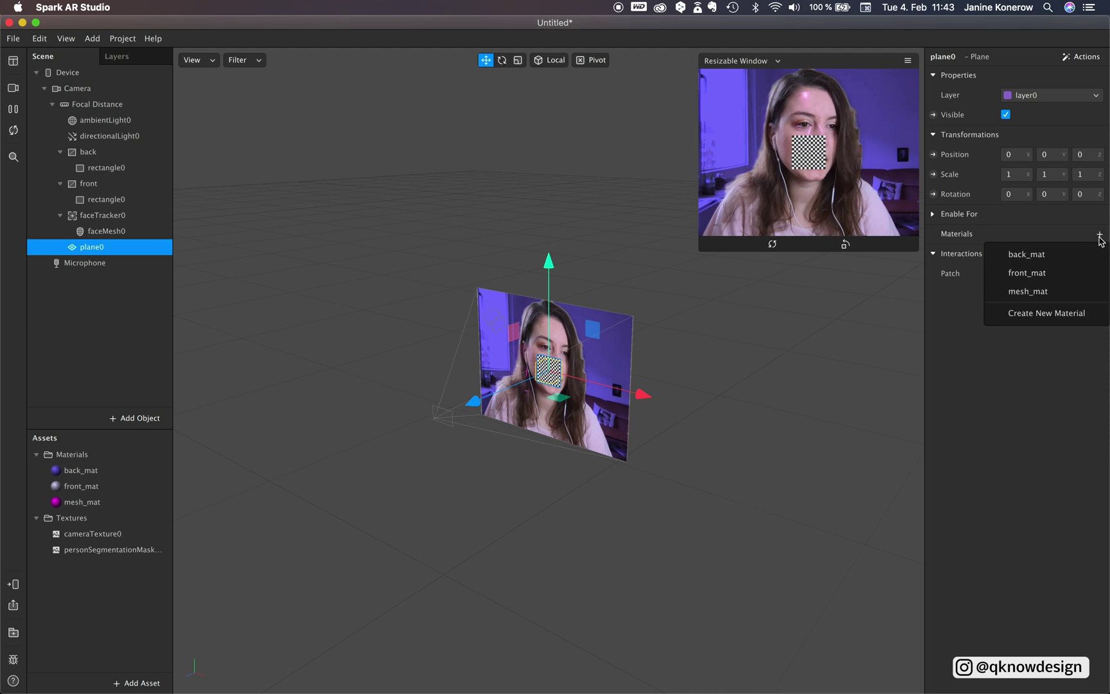
pyautogui.click(1035, 313)
# Rename the plane's material to 'shine_mat'.
pyautogui.doubleClick(76, 518)
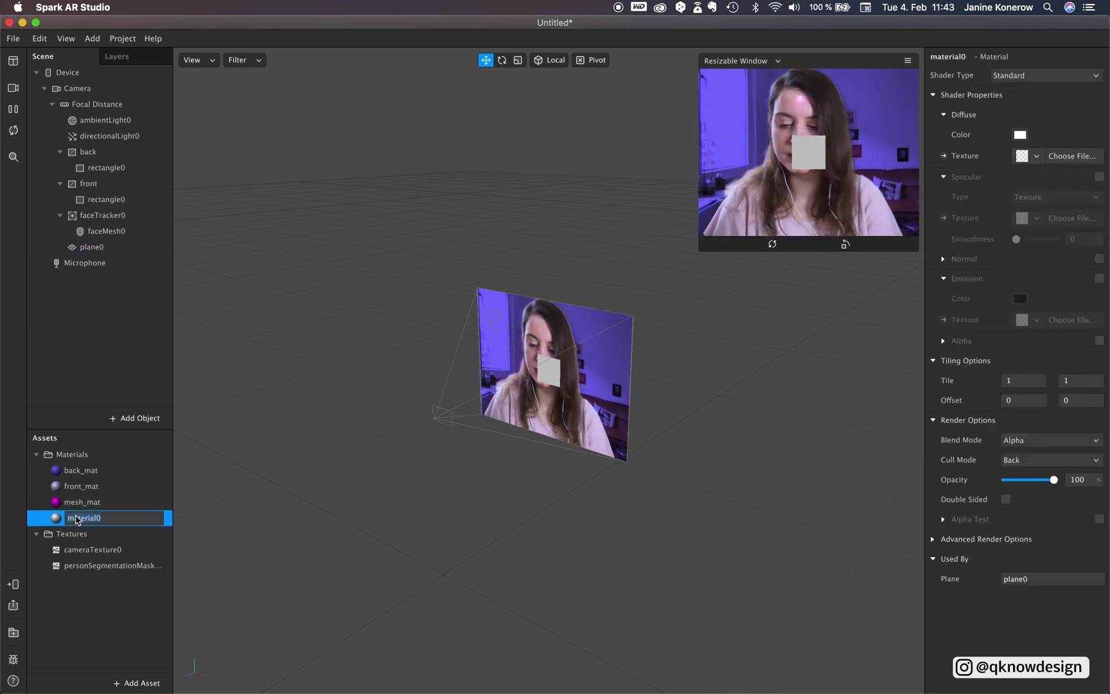
pyautogui.write('shine')
pyautogui.press('Return')
pyautogui.write('_mat')
pyautogui.click(118, 625)
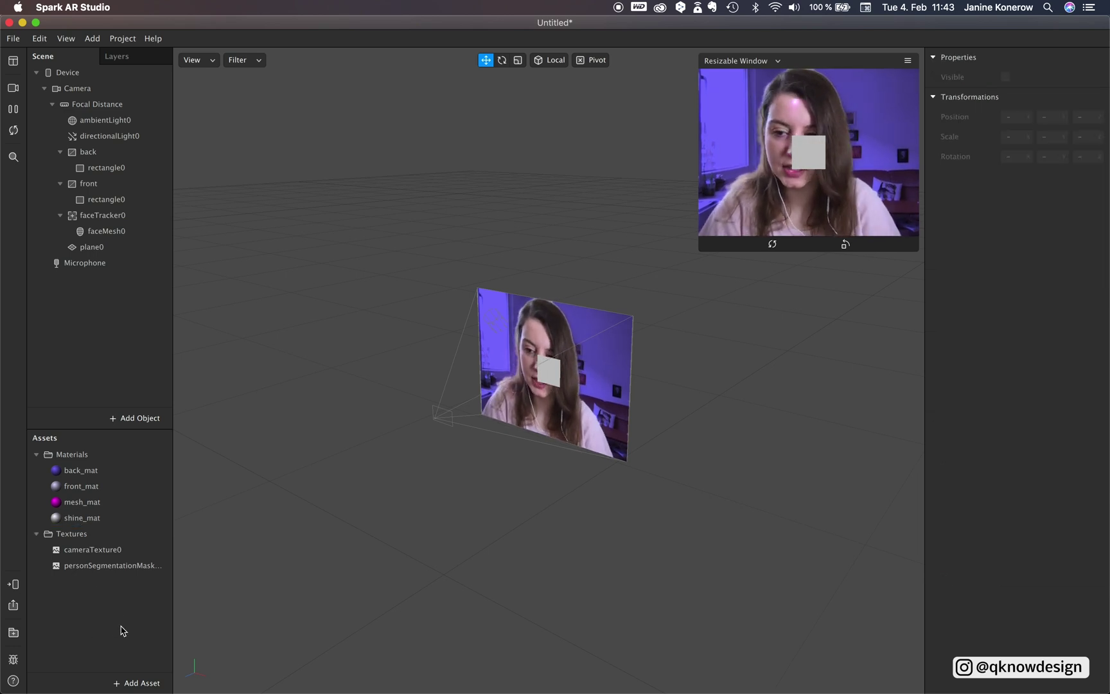
pyautogui.click(121, 519)
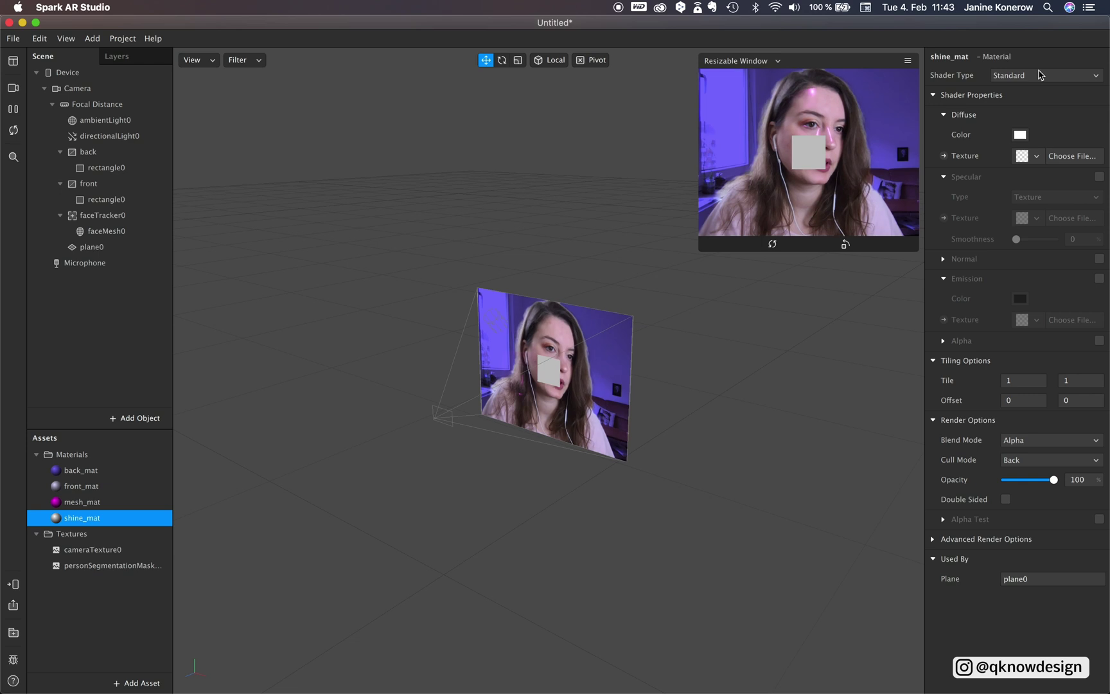
# Give shine_mat a new animation sequence texture named animationSequence_shine.
pyautogui.click(1036, 156)
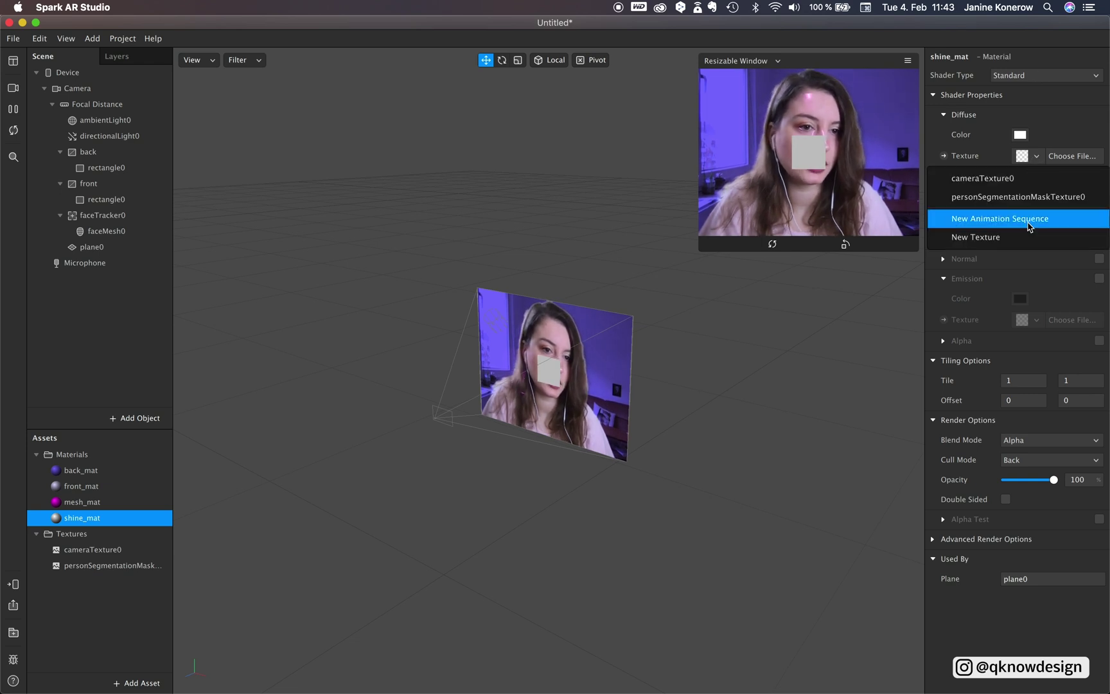
pyautogui.click(1027, 219)
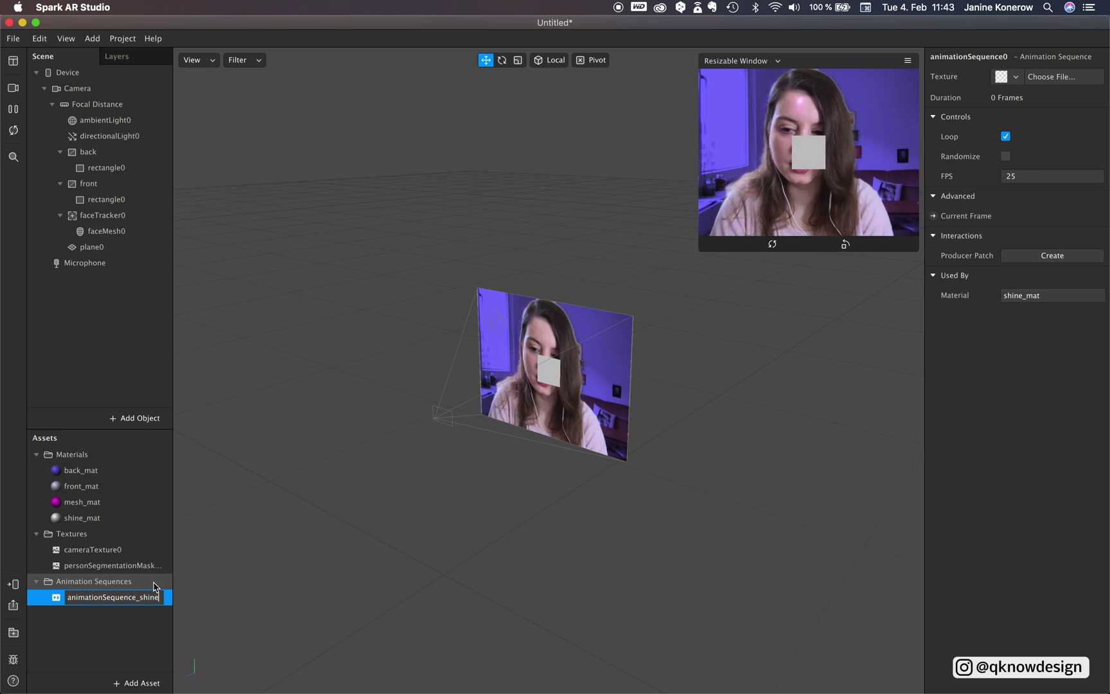
pyautogui.click(129, 642)
pyautogui.click(135, 599)
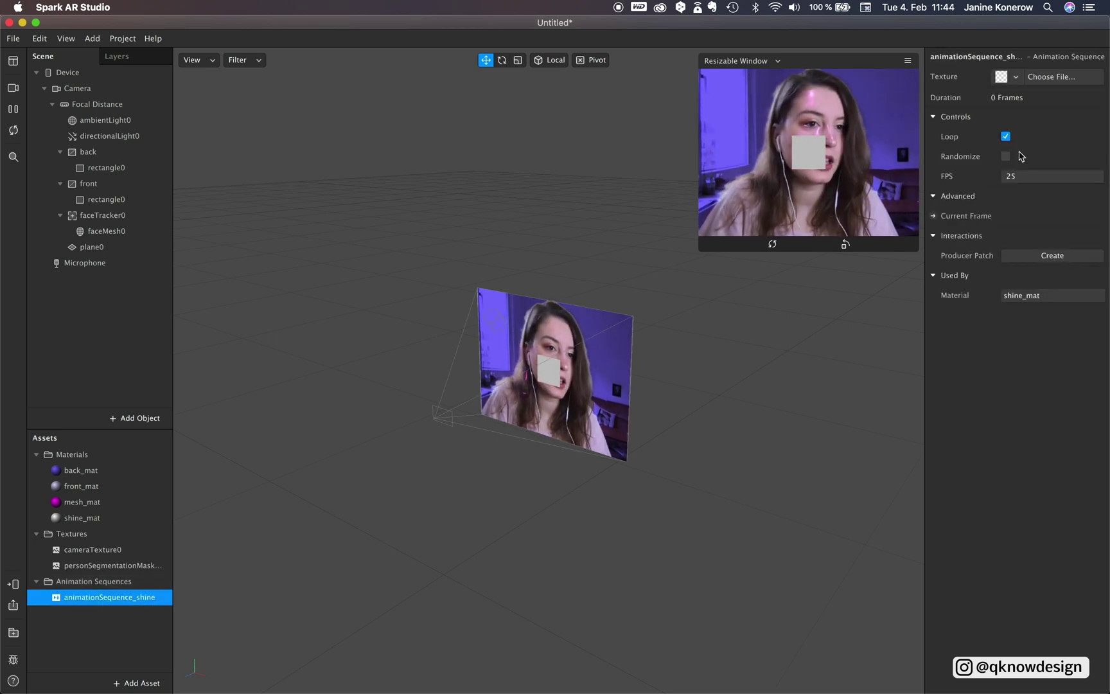
# Load all 46 shine_*.png frames from 00_shine as the sequence's texture, looping at 25 FPS.
pyautogui.click(1015, 77)
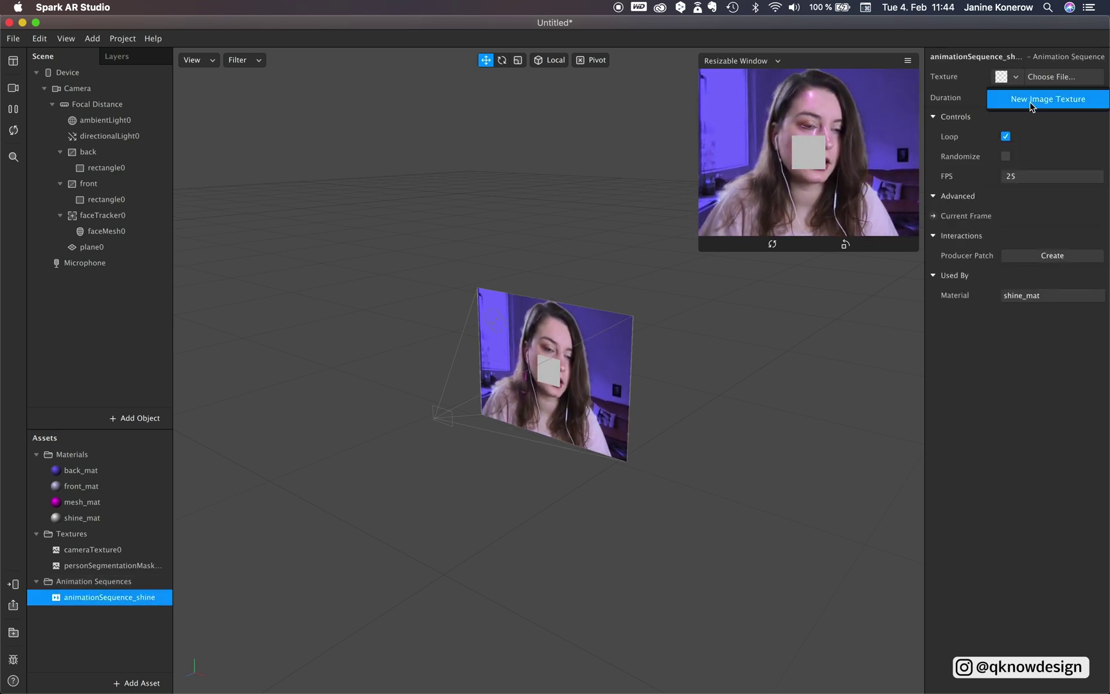
pyautogui.click(1031, 100)
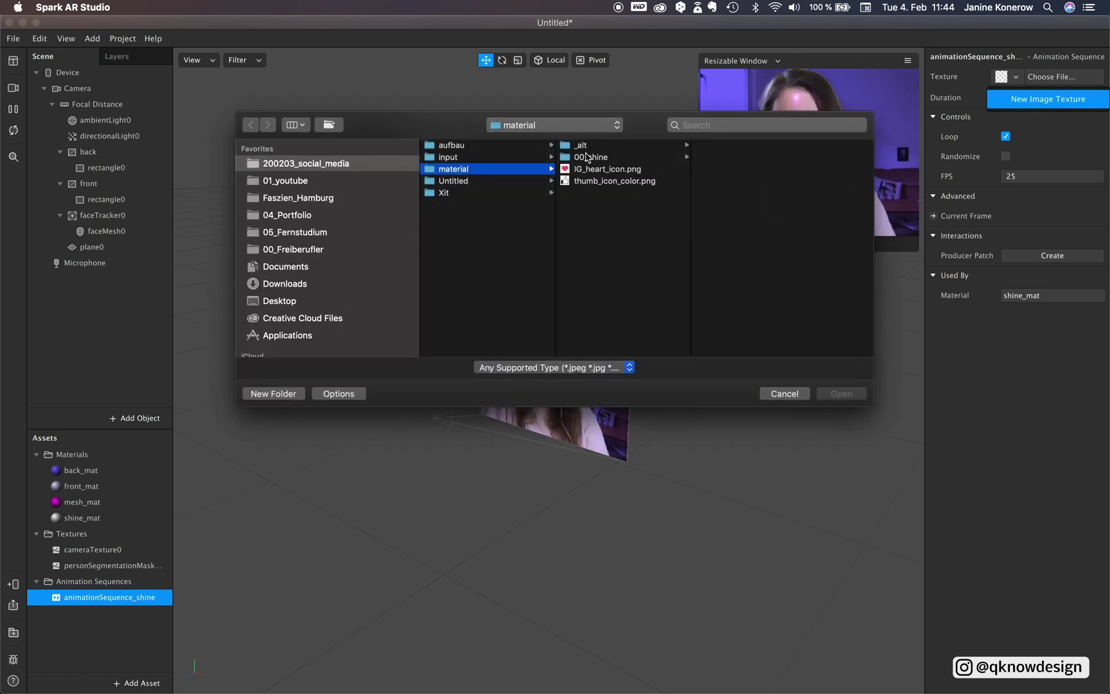
pyautogui.click(594, 158)
pyautogui.click(728, 147)
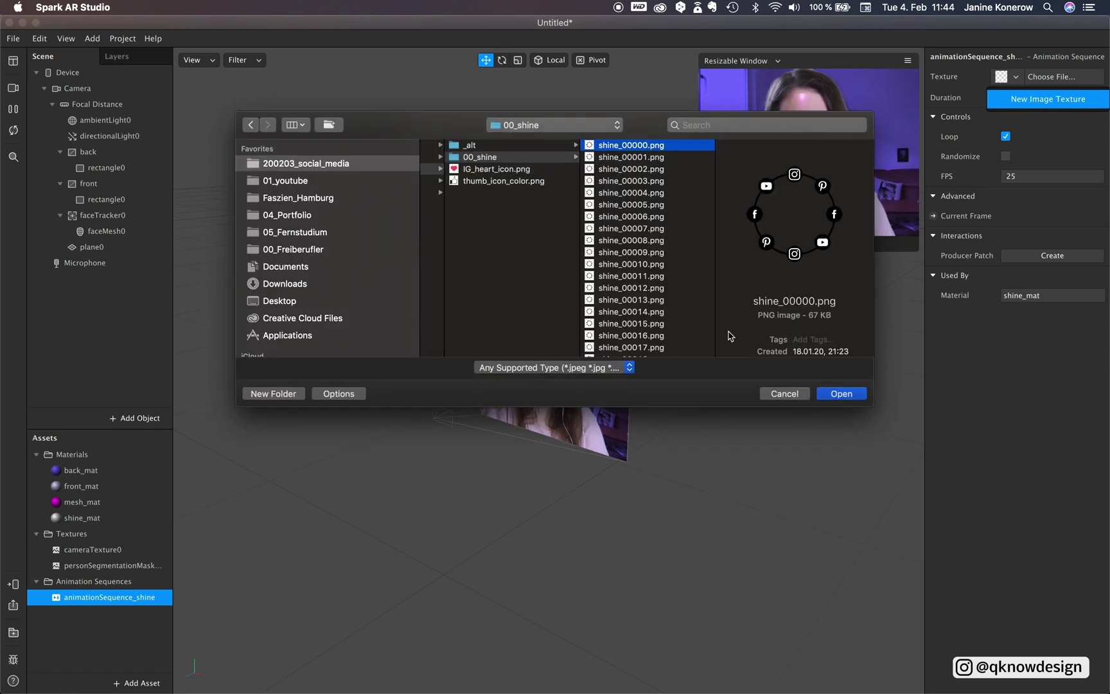
pyautogui.scroll(-10, 682, 335)
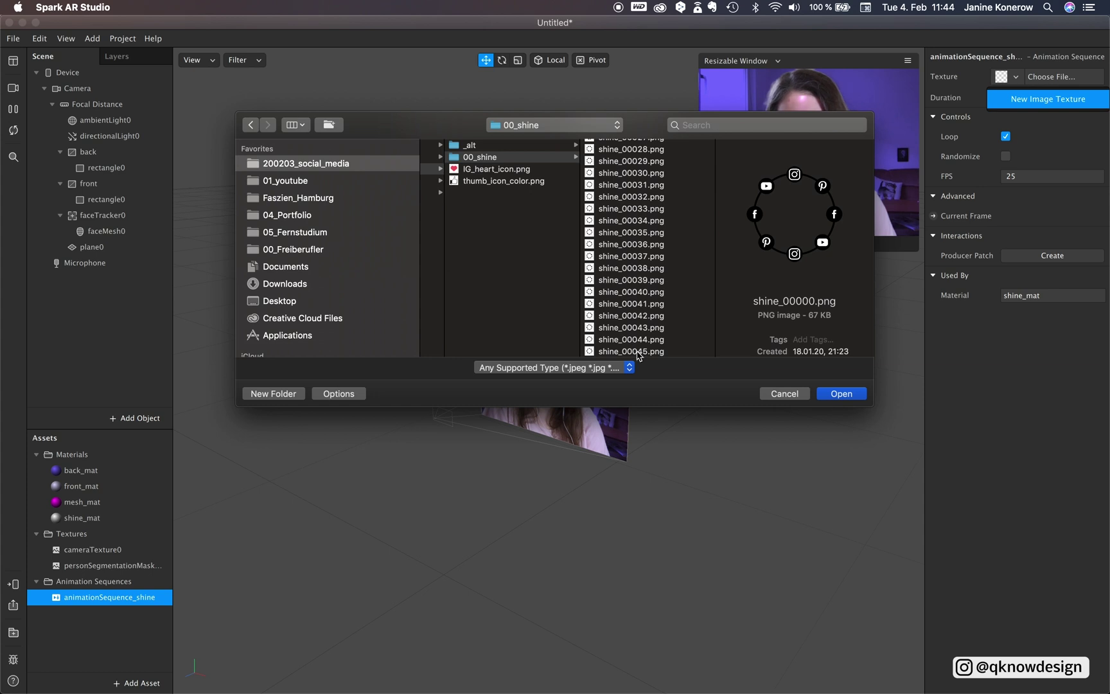
pyautogui.keyDown('shift'); pyautogui.click(633, 352); pyautogui.keyUp('shift')
pyautogui.scroll(10, 638, 294)
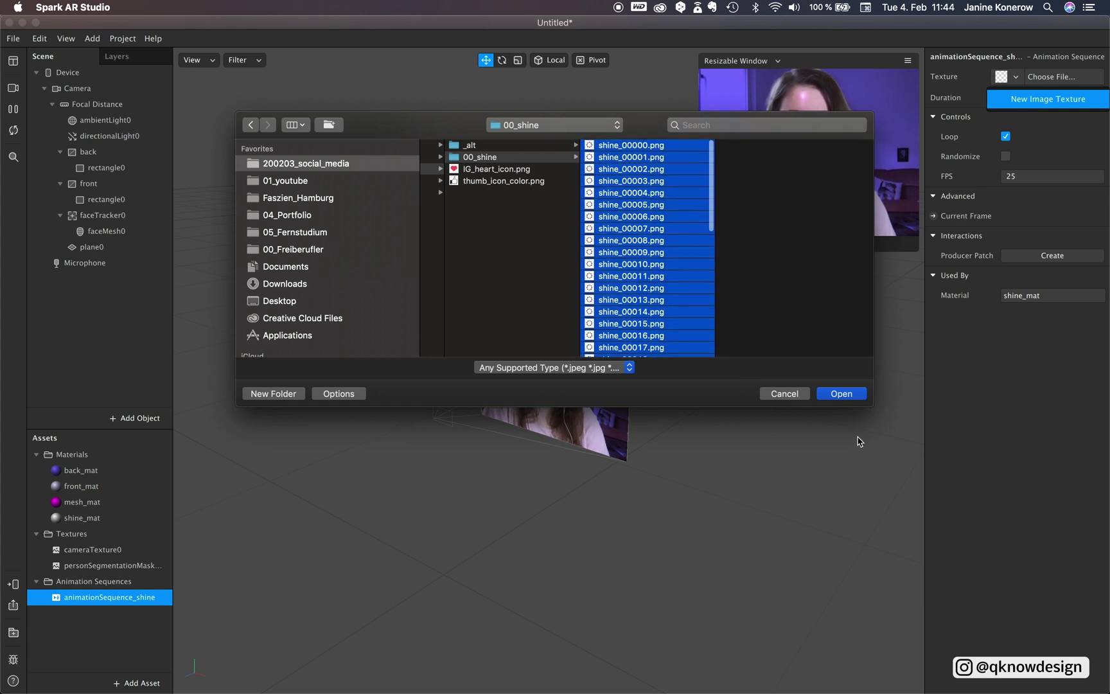
pyautogui.click(847, 396)
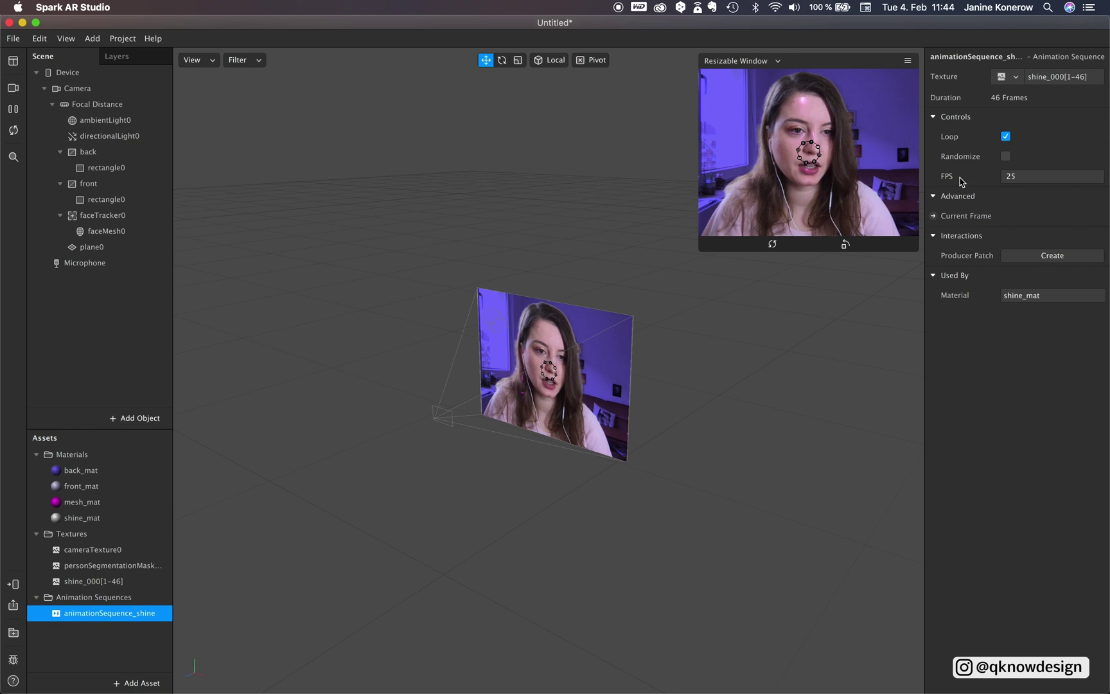
pyautogui.click(1026, 177)
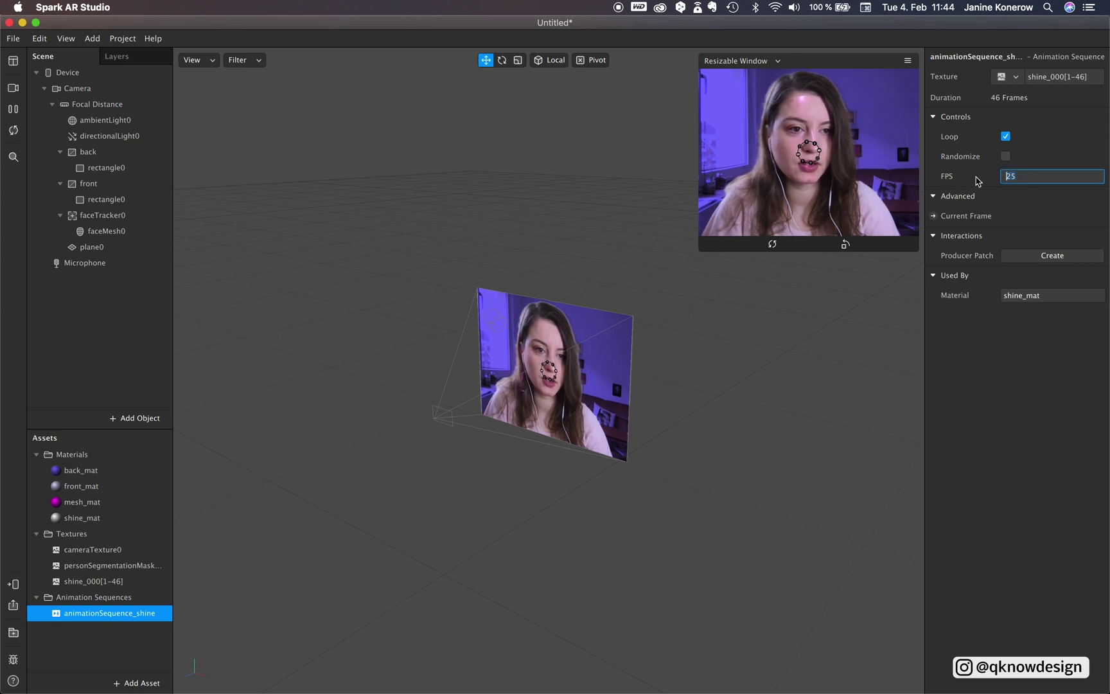
# Set plane0's Scale X and Y to 7 in the Inspector.
pyautogui.click(135, 633)
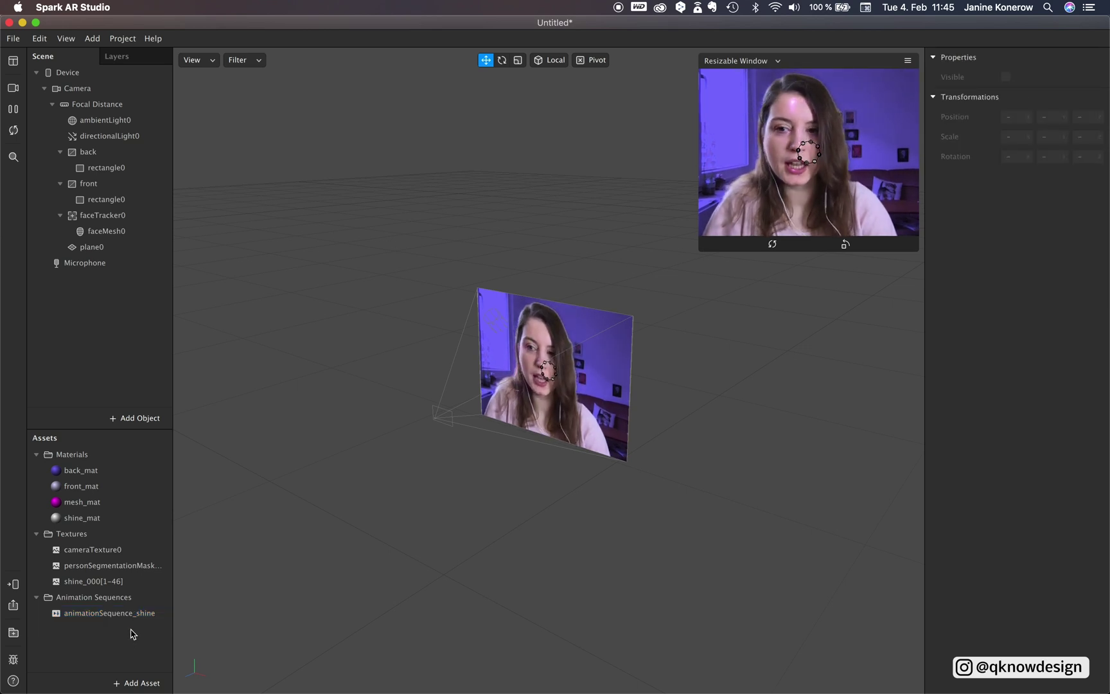
pyautogui.click(116, 618)
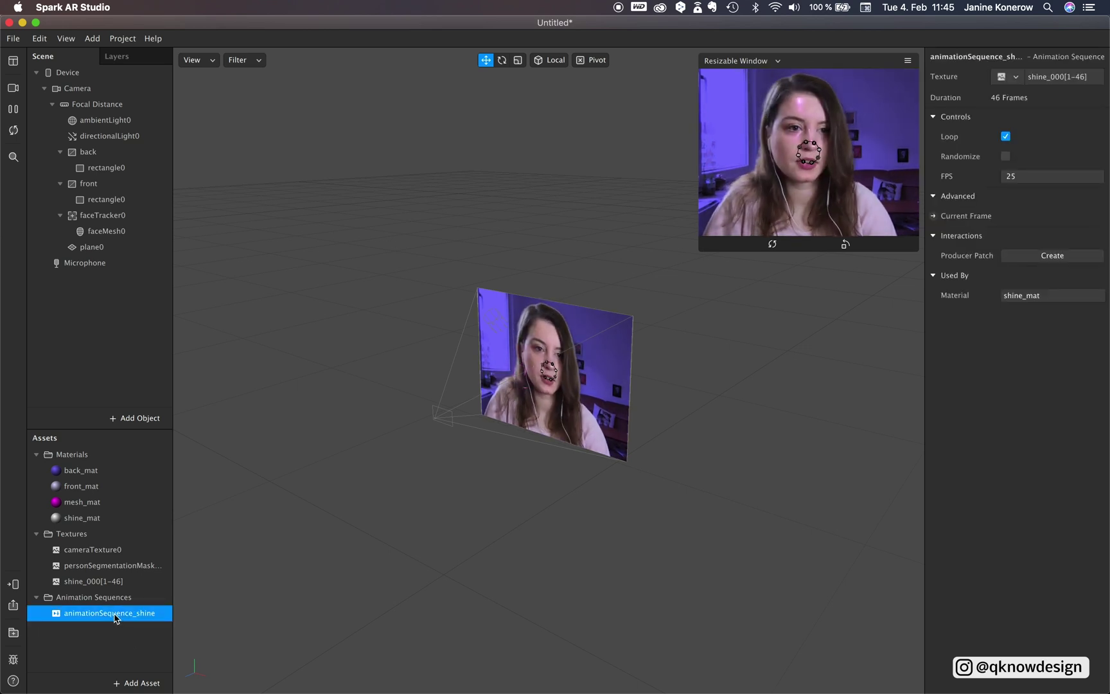
pyautogui.click(93, 247)
pyautogui.click(1006, 175)
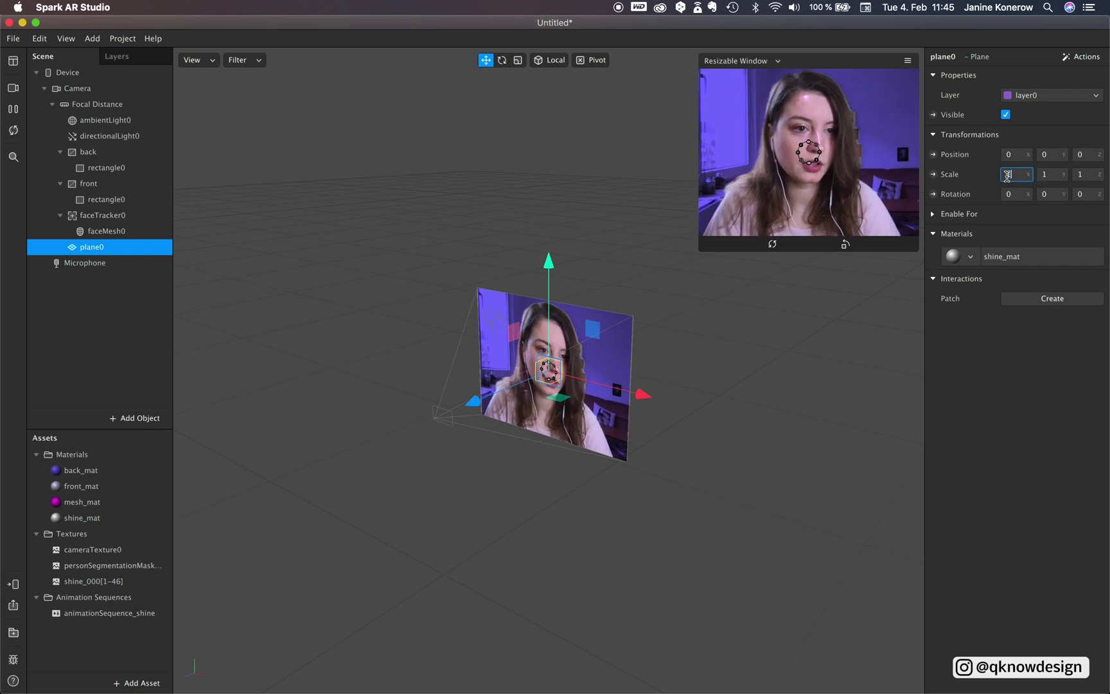
pyautogui.write('7')
pyautogui.click(1042, 173)
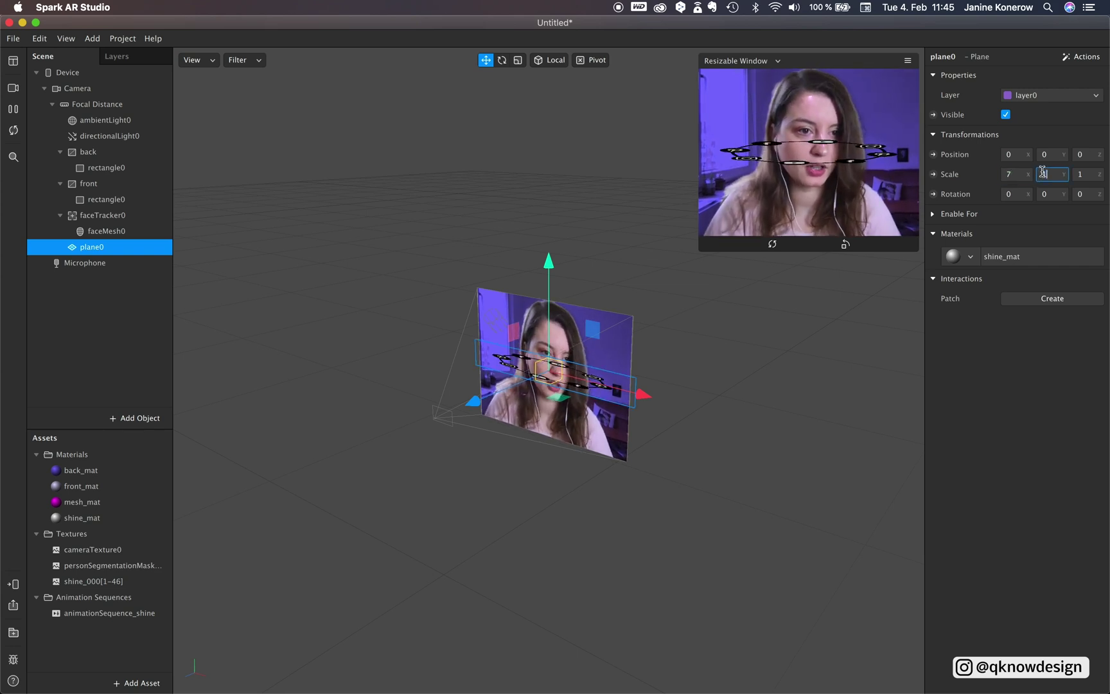
pyautogui.write('7')
pyautogui.click(1083, 173)
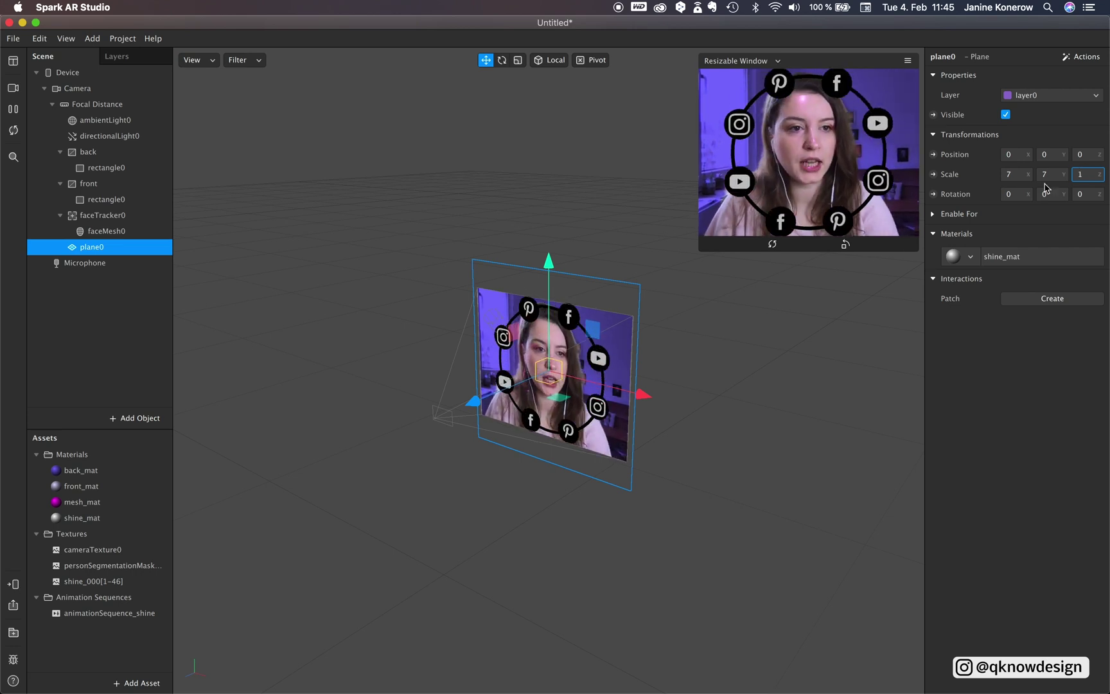
# Turn off Write to Depth in shine_mat's Advanced Render Options.
pyautogui.click(84, 355)
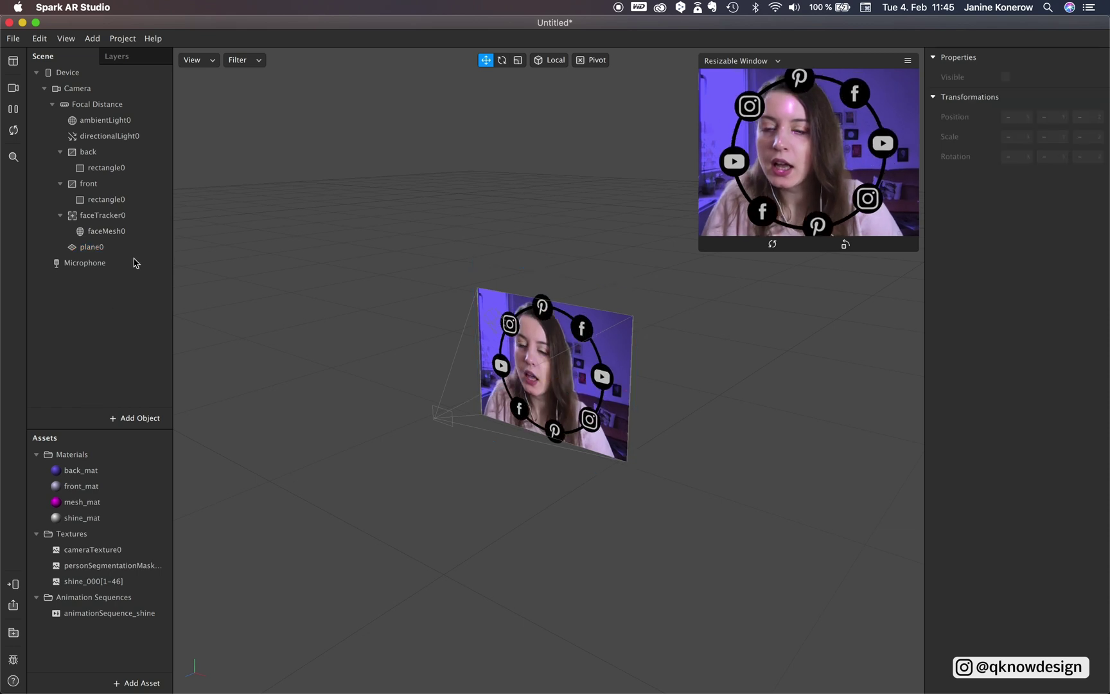
pyautogui.click(119, 247)
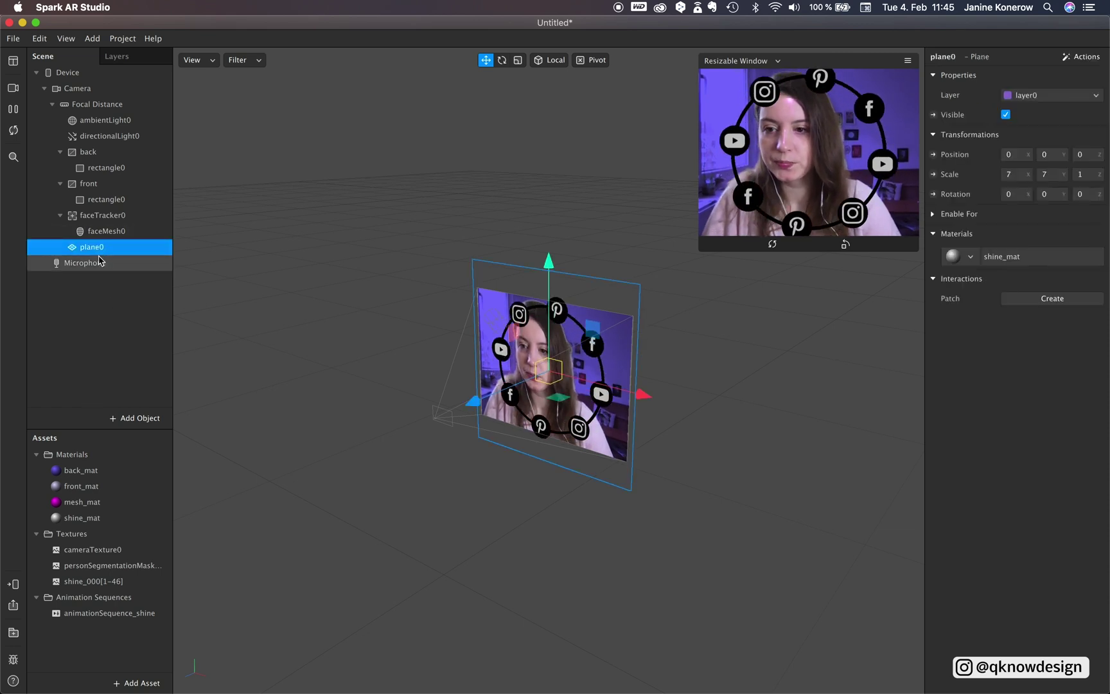
pyautogui.click(60, 215)
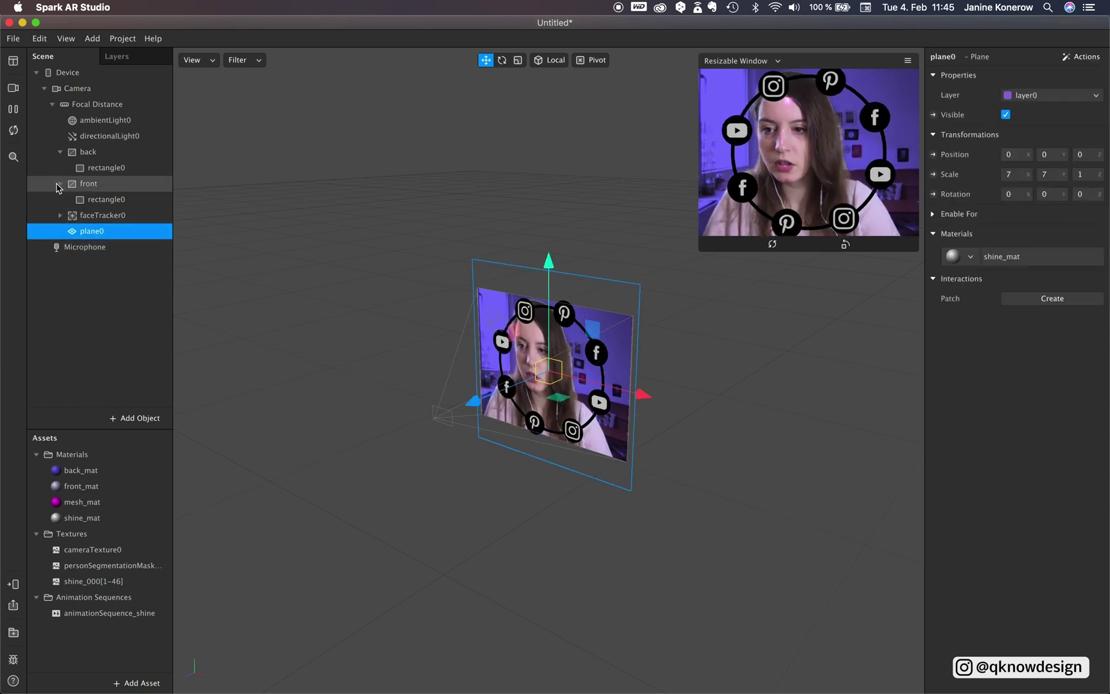
pyautogui.click(60, 184)
pyautogui.click(62, 154)
pyautogui.click(74, 216)
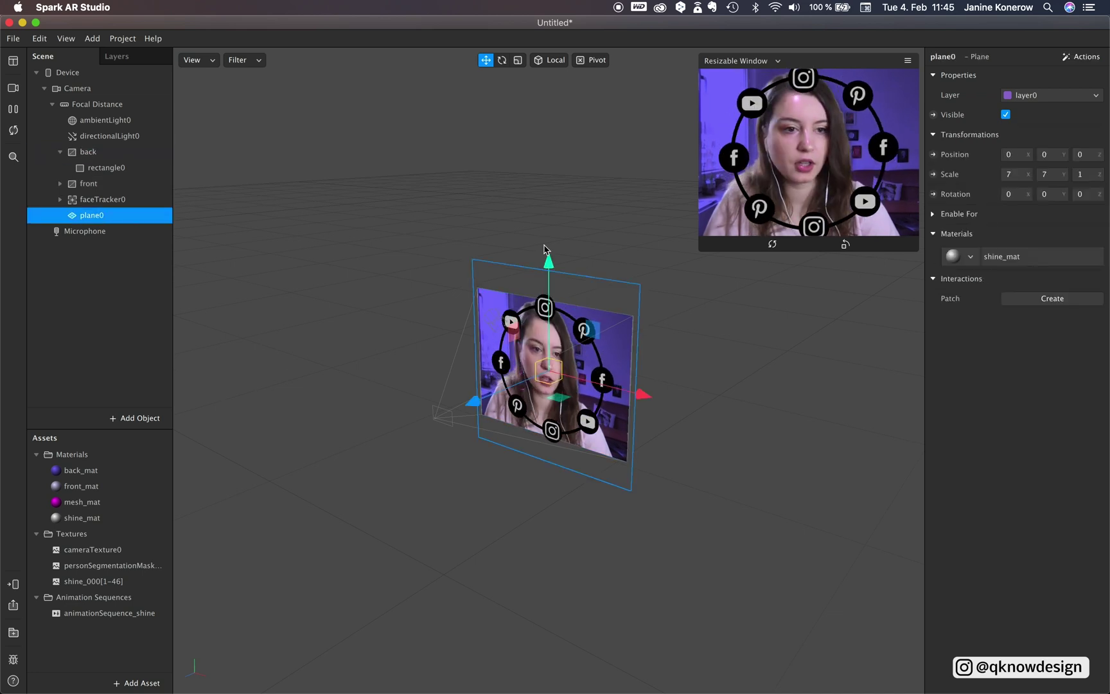
pyautogui.click(1010, 256)
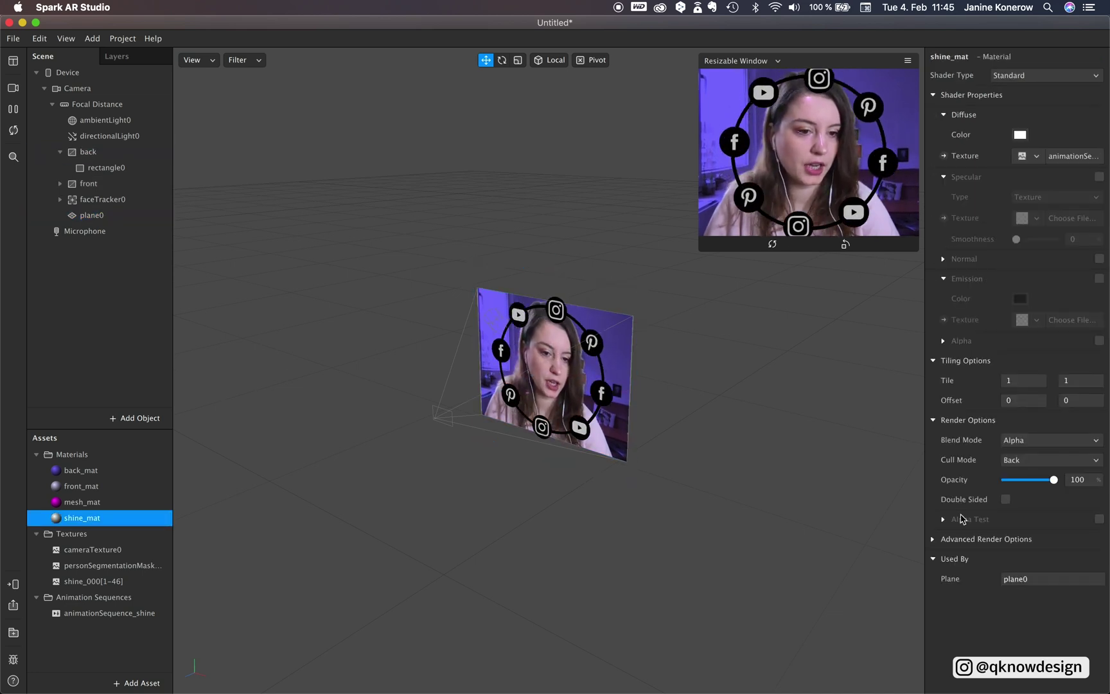
pyautogui.click(932, 539)
pyautogui.click(1006, 598)
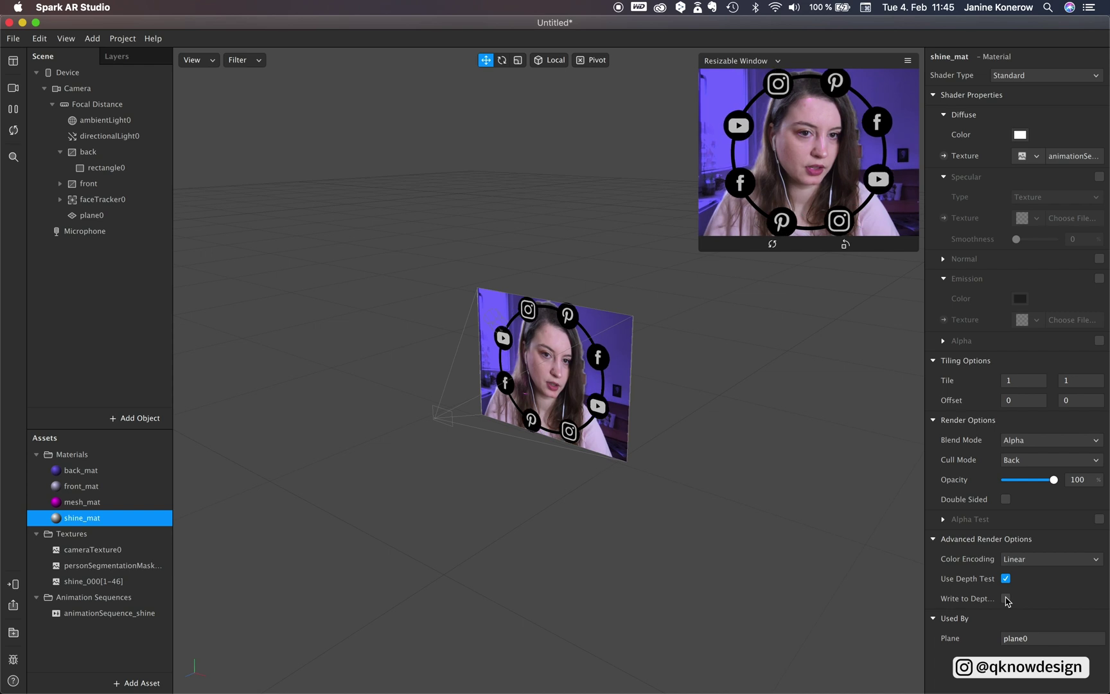
# Move plane0 into the back group below rectangle0.
pyautogui.click(85, 187)
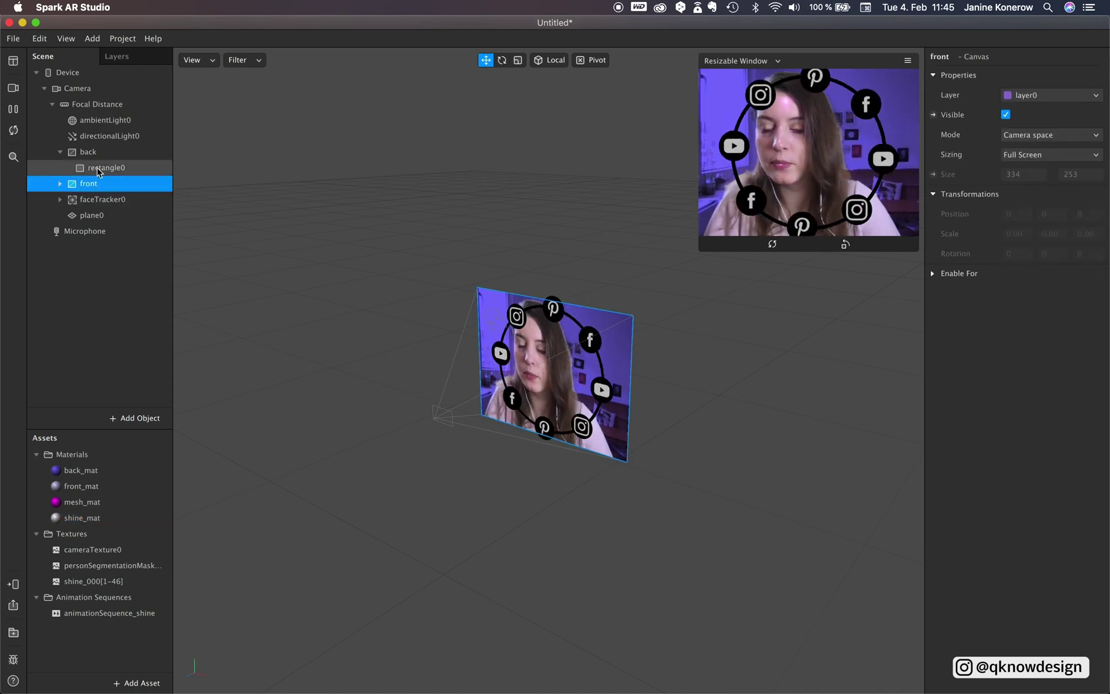
pyautogui.click(96, 216)
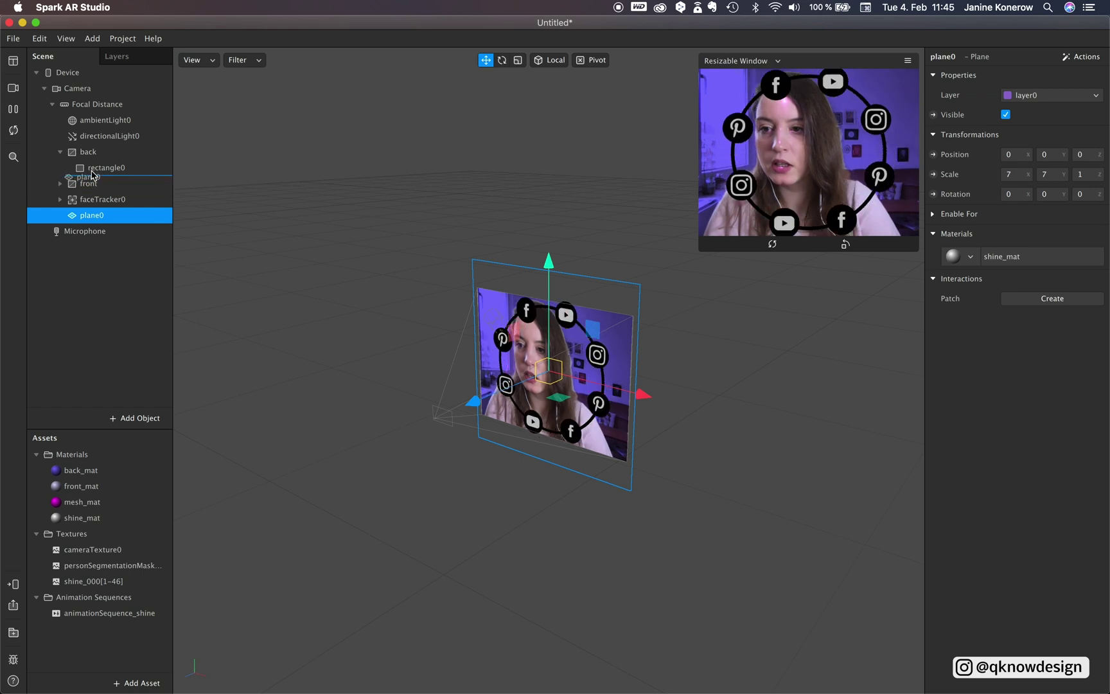
pyautogui.moveTo(91, 173); pyautogui.dragTo(93, 174)
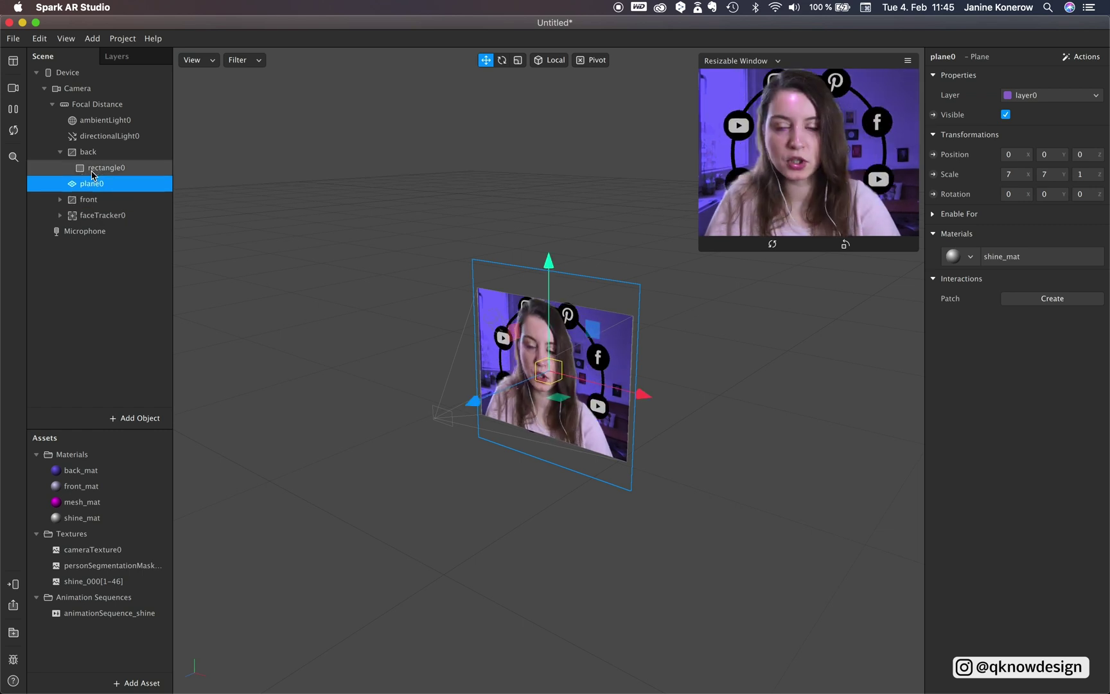
pyautogui.click(62, 152)
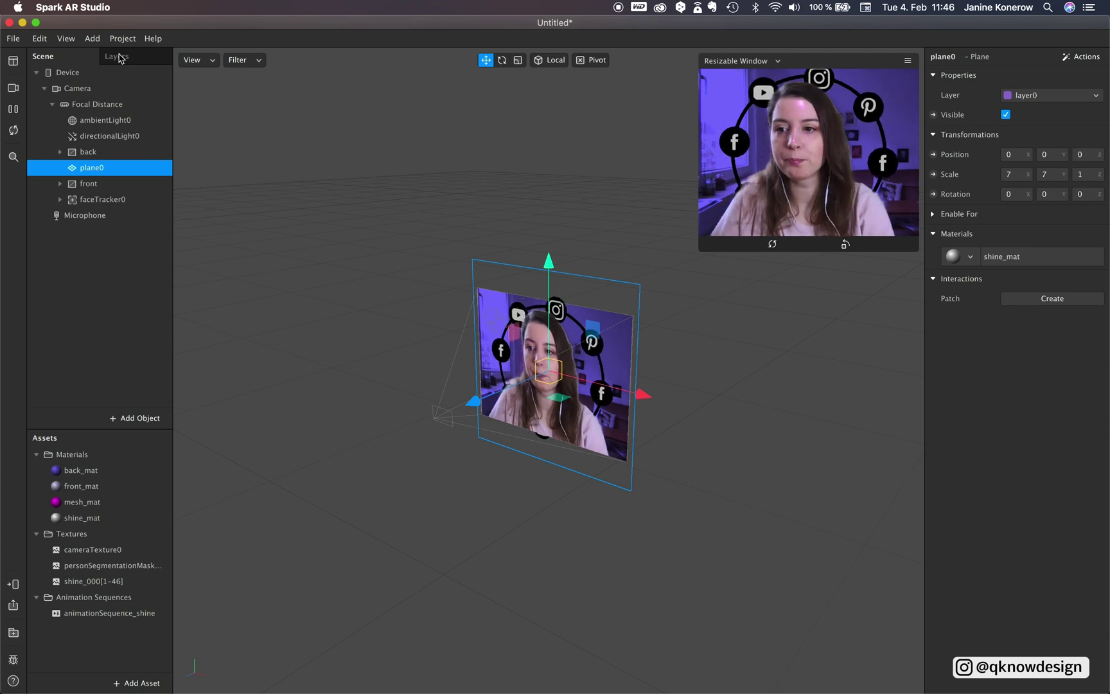
# Show the Patch Editor and add faceTracker0 to the patch graph from the Scene panel.
pyautogui.click(117, 273)
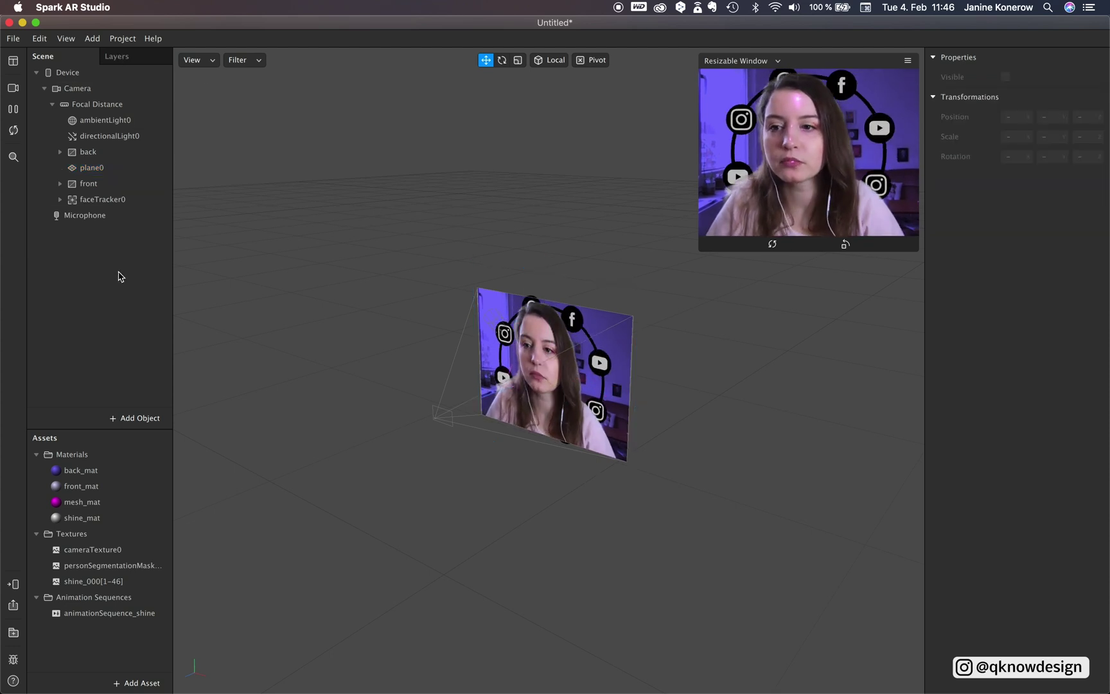
pyautogui.click(108, 201)
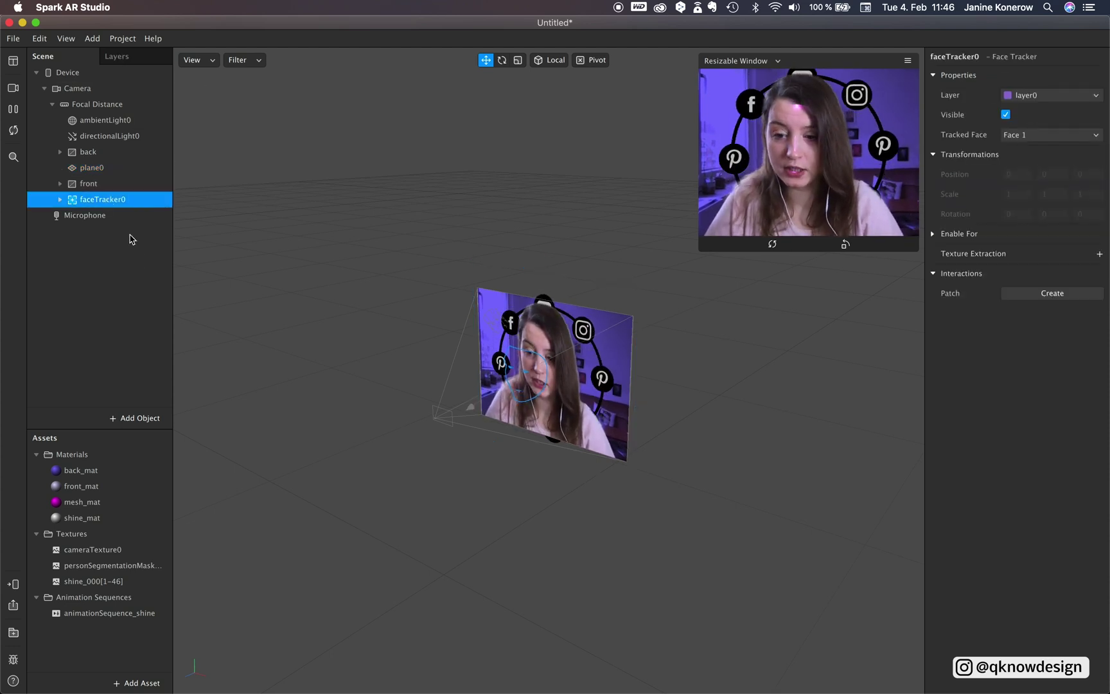
pyautogui.click(91, 39)
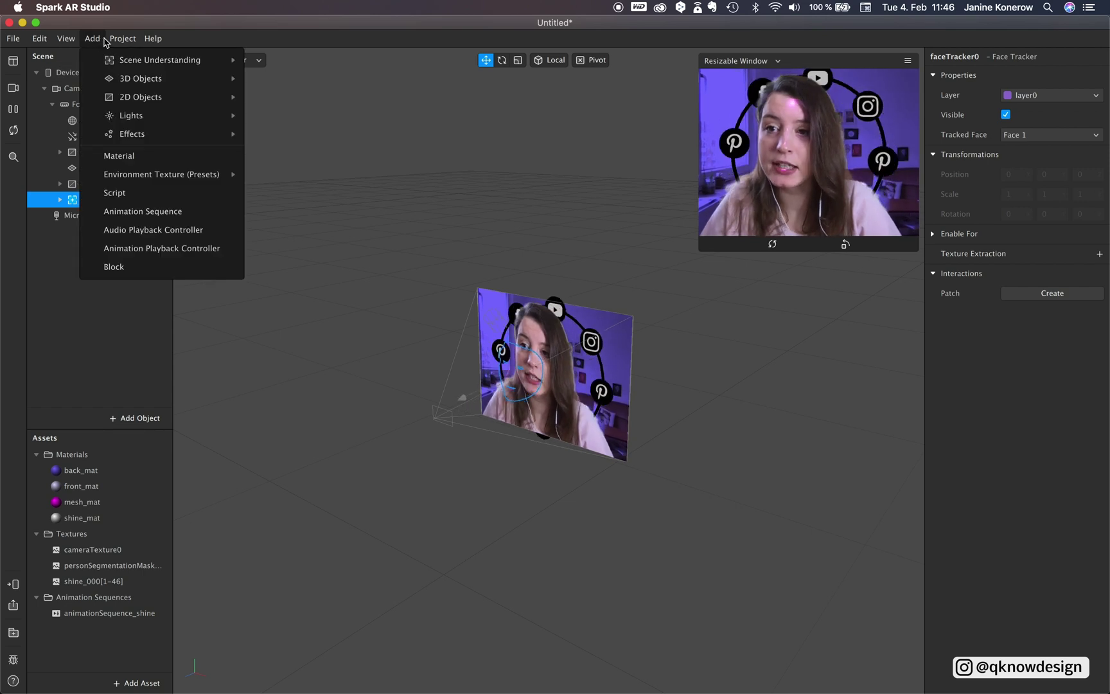
pyautogui.moveTo(110, 42)
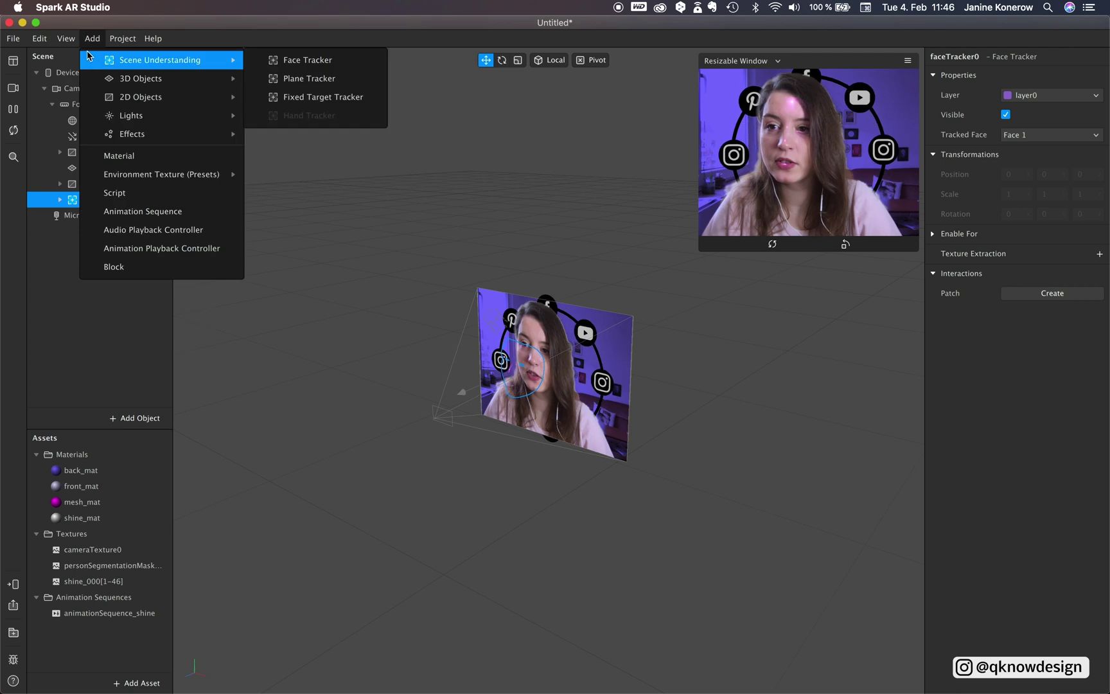
pyautogui.click(85, 60)
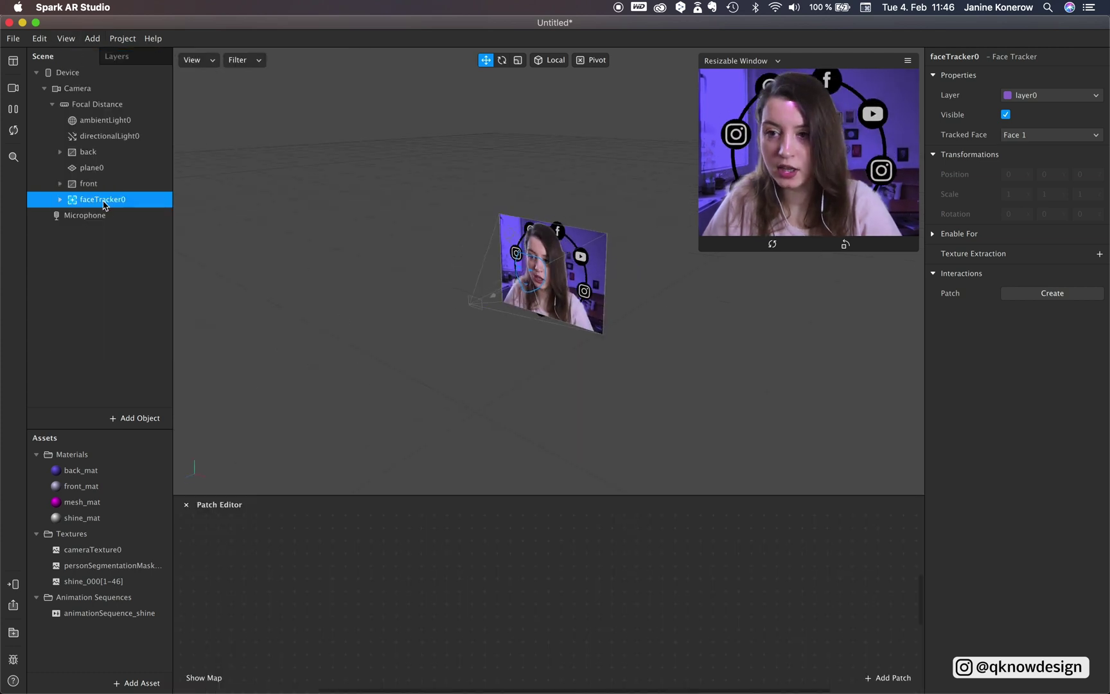
pyautogui.moveTo(81, 204); pyautogui.dragTo(295, 570)
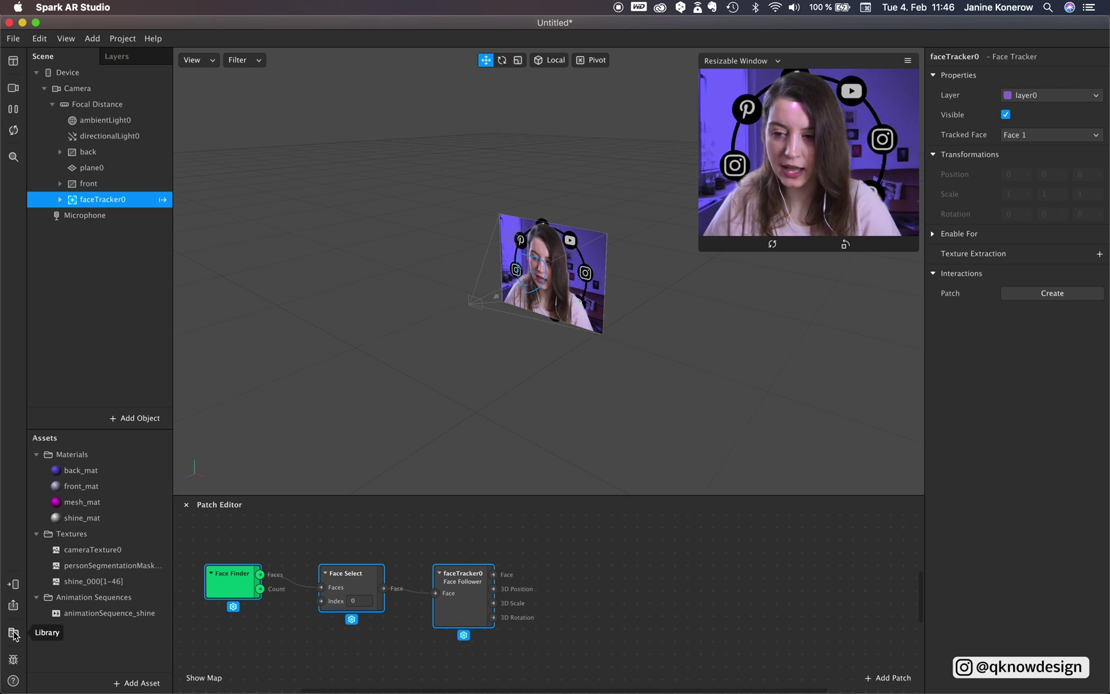
# Import the Exp Smoothing Vector 3 patch from the AR Library's Utilities patch collection.
pyautogui.click(13, 633)
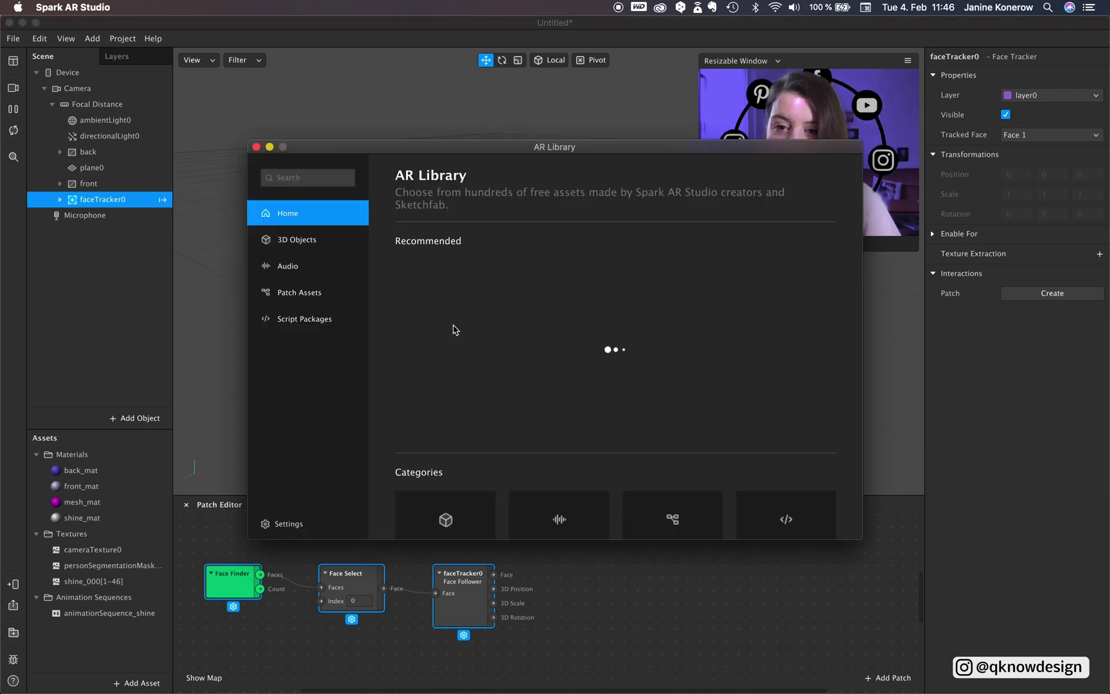
pyautogui.click(300, 292)
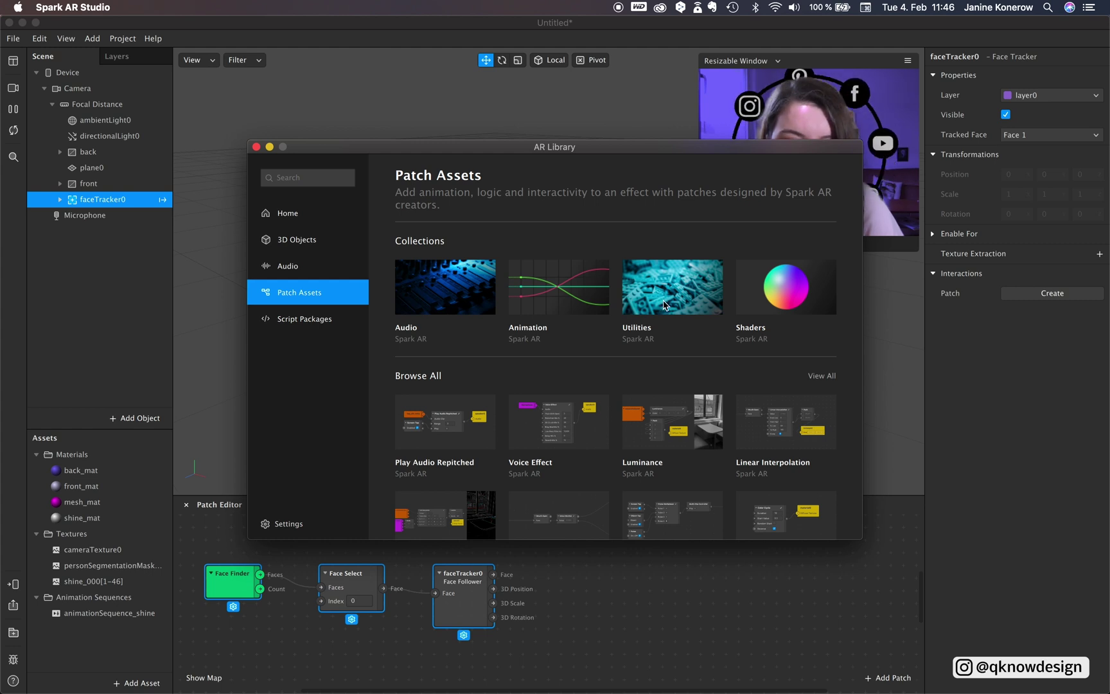
pyautogui.click(665, 306)
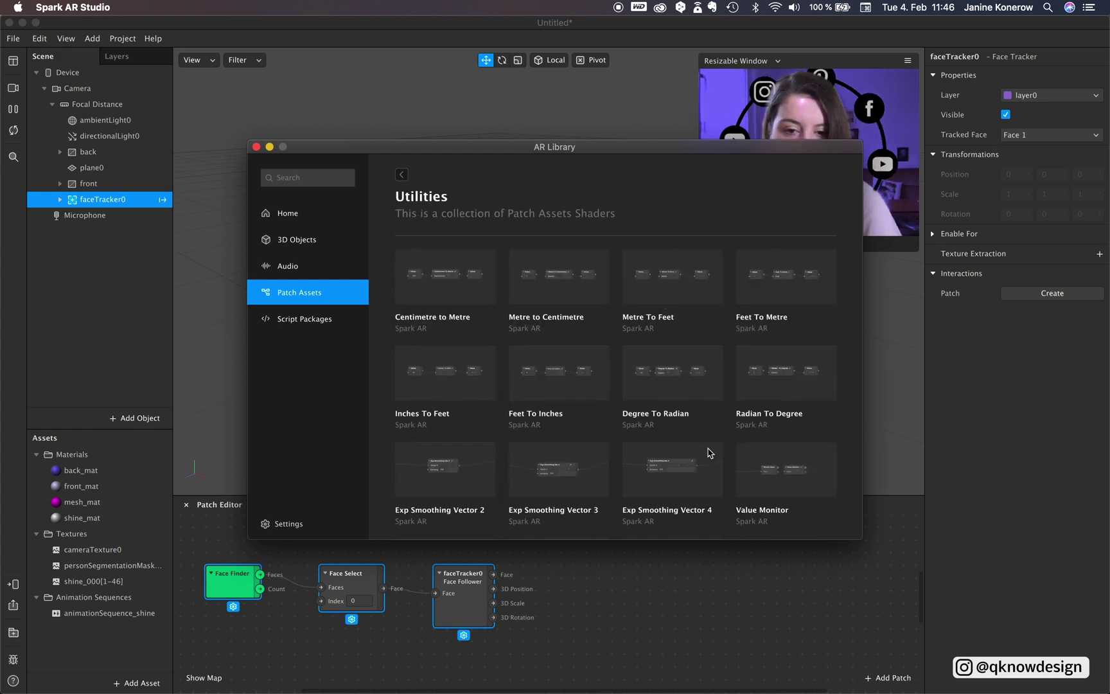
pyautogui.scroll(-2, 709, 451)
pyautogui.scroll(-1, 709, 451)
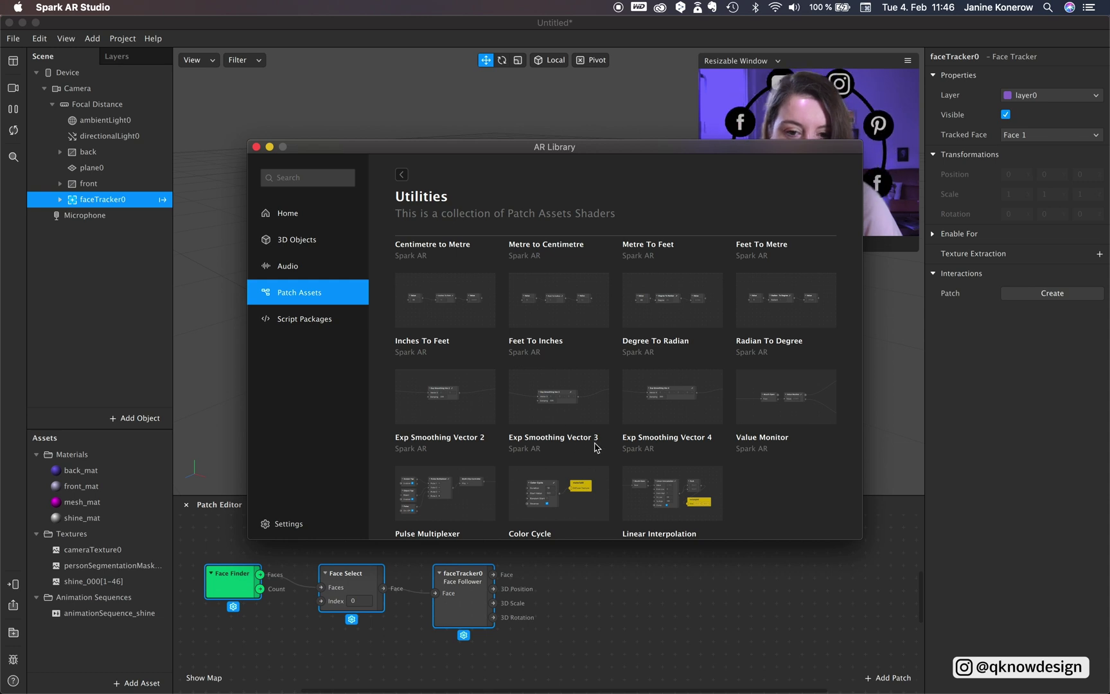
pyautogui.scroll(3, 565, 405)
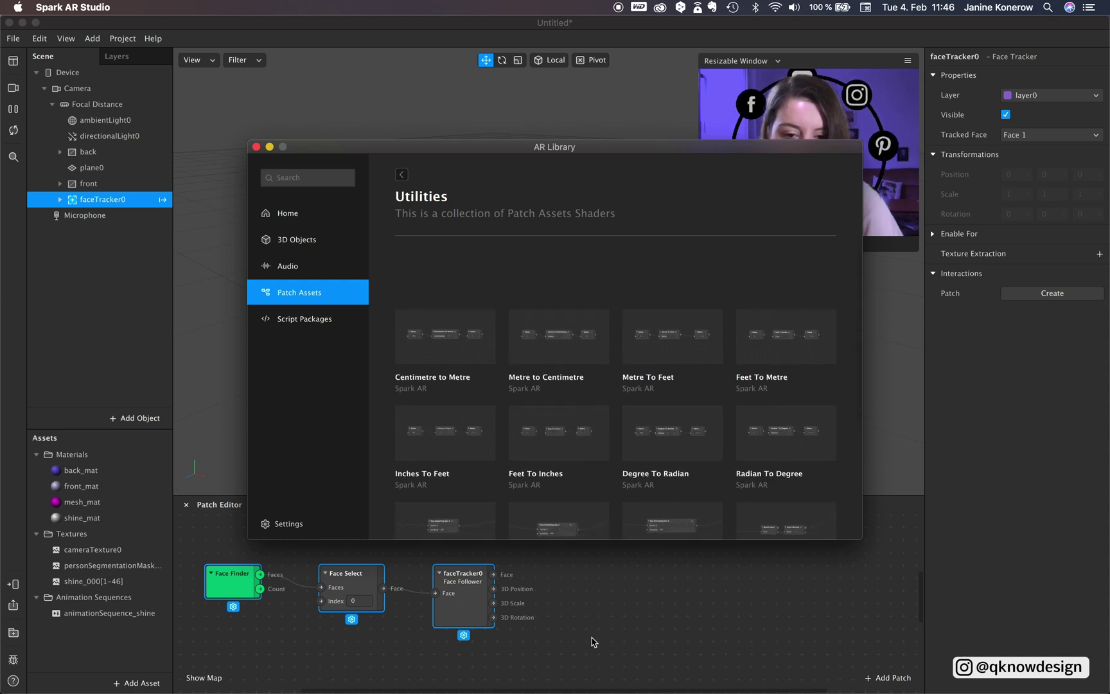
pyautogui.scroll(-4, 572, 402)
pyautogui.click(586, 398)
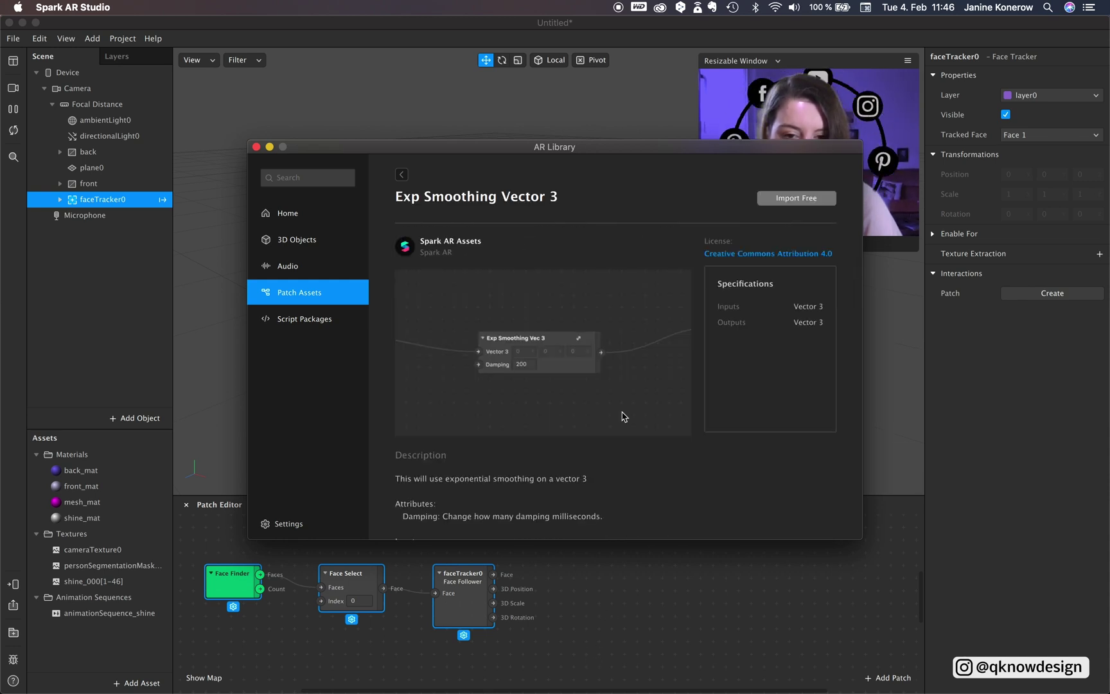
pyautogui.click(794, 201)
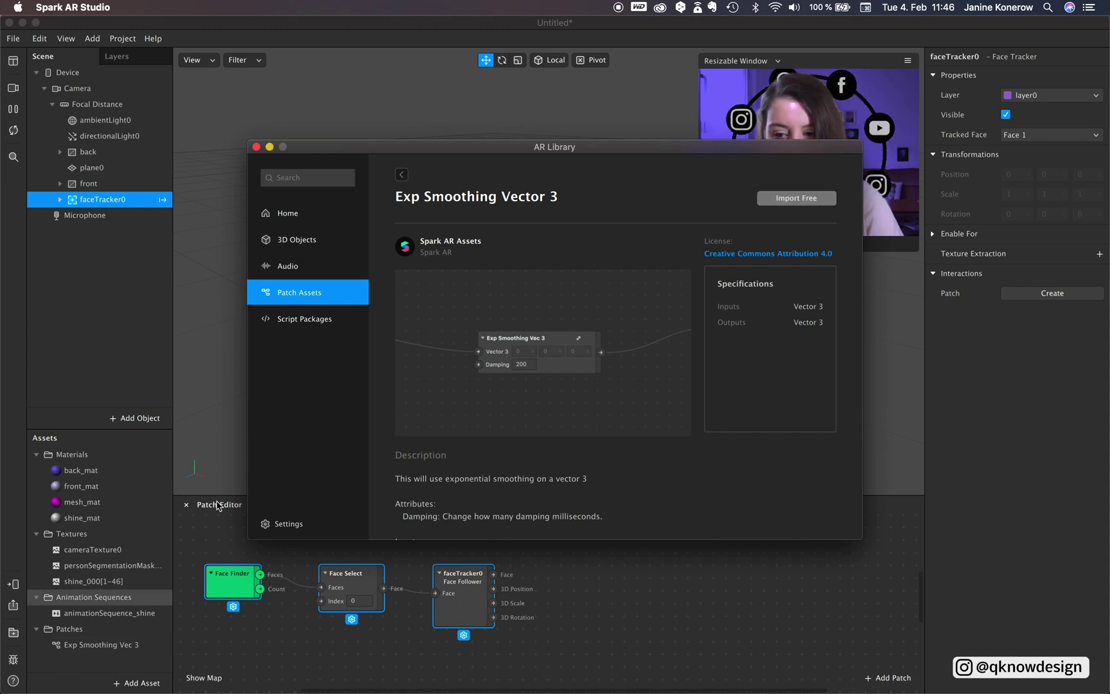
# Place an Exp Smoothing Vec 3 patch in the graph and duplicate it below.
pyautogui.click(256, 147)
pyautogui.moveTo(100, 644); pyautogui.dragTo(604, 568)
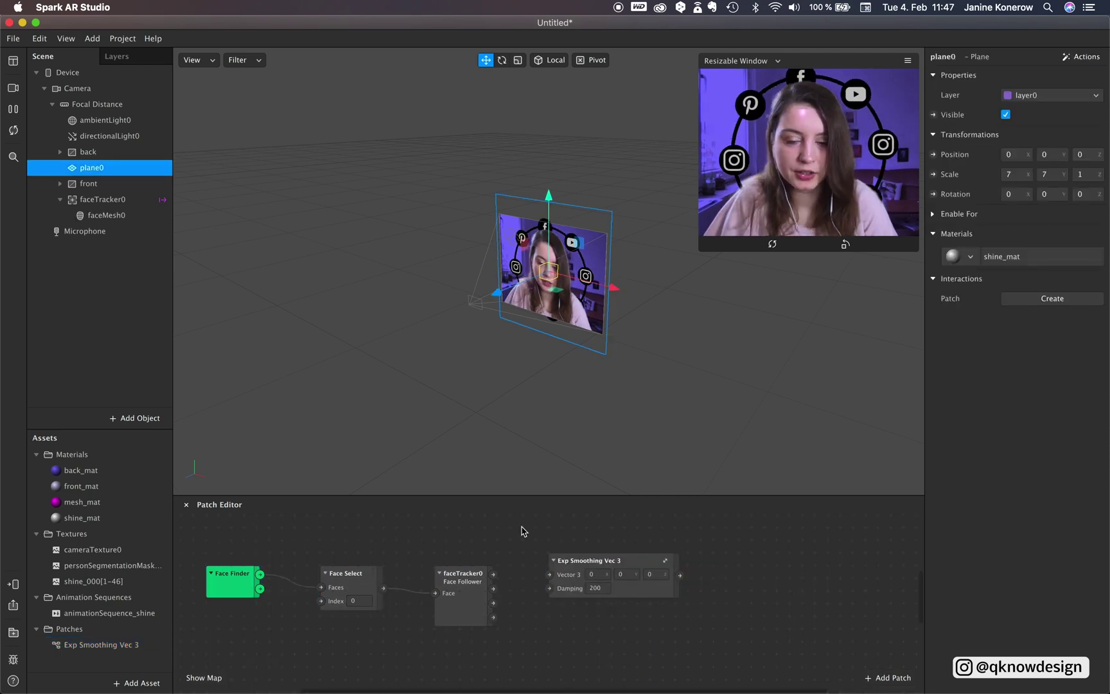
pyautogui.click(579, 574)
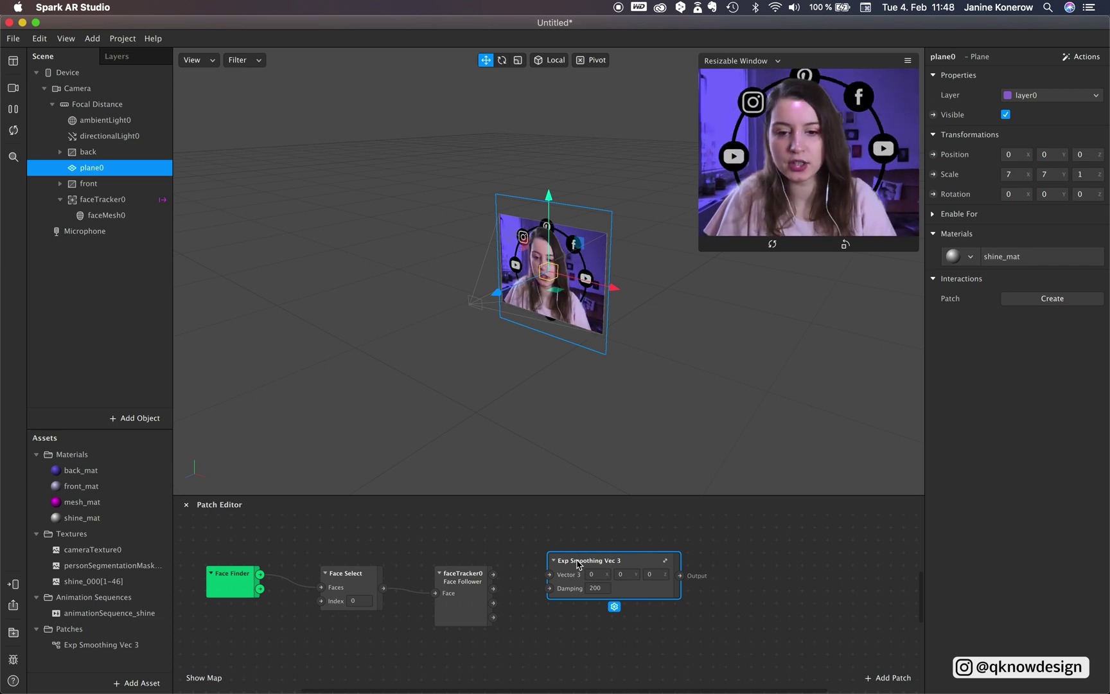
pyautogui.press('super+d')
pyautogui.moveTo(615, 586); pyautogui.dragTo(576, 624)
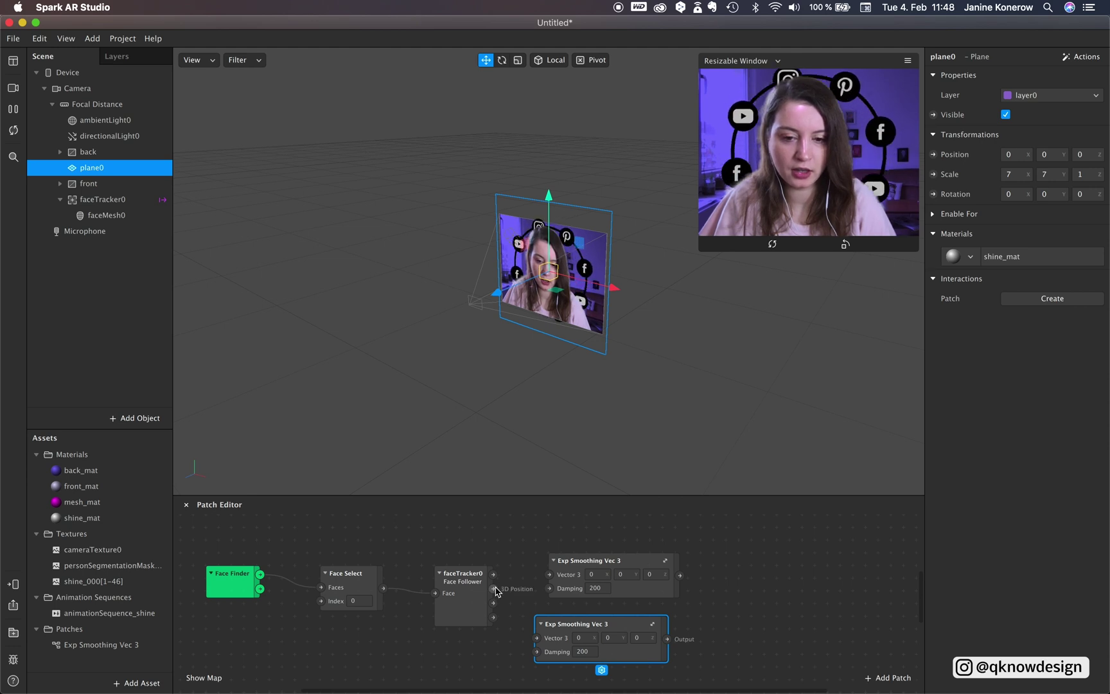
# Feed faceTracker0's 3D Position and Rotation through the smoothing patches into plane0's position and rotation.
pyautogui.moveTo(494, 589); pyautogui.dragTo(549, 575)
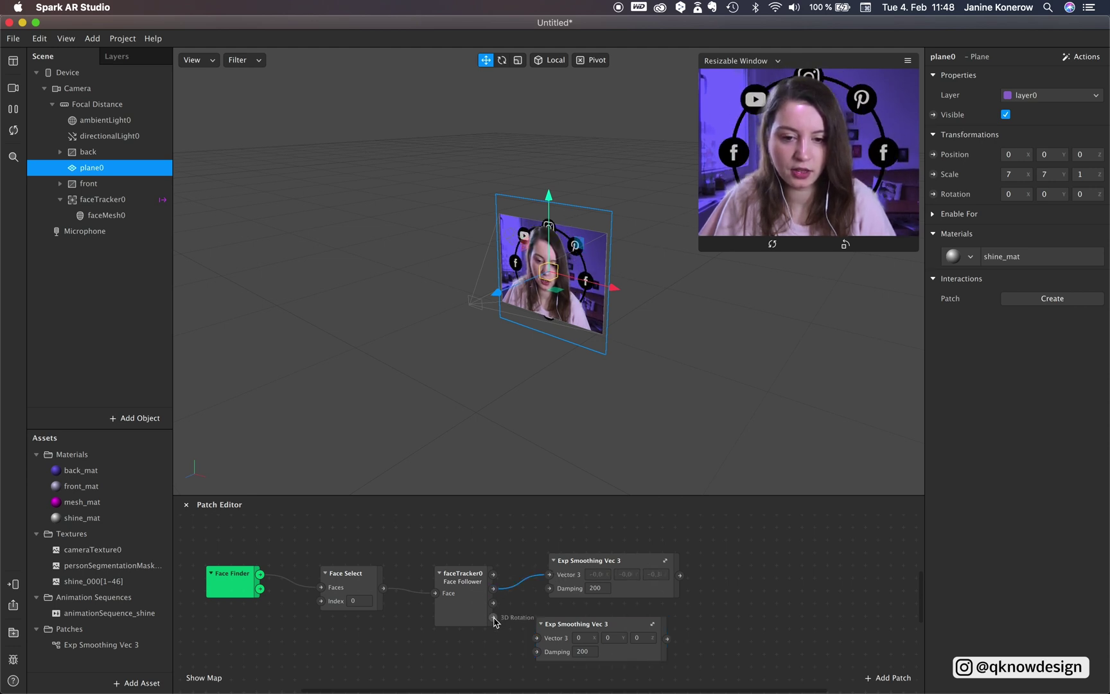
pyautogui.moveTo(493, 617); pyautogui.dragTo(588, 632)
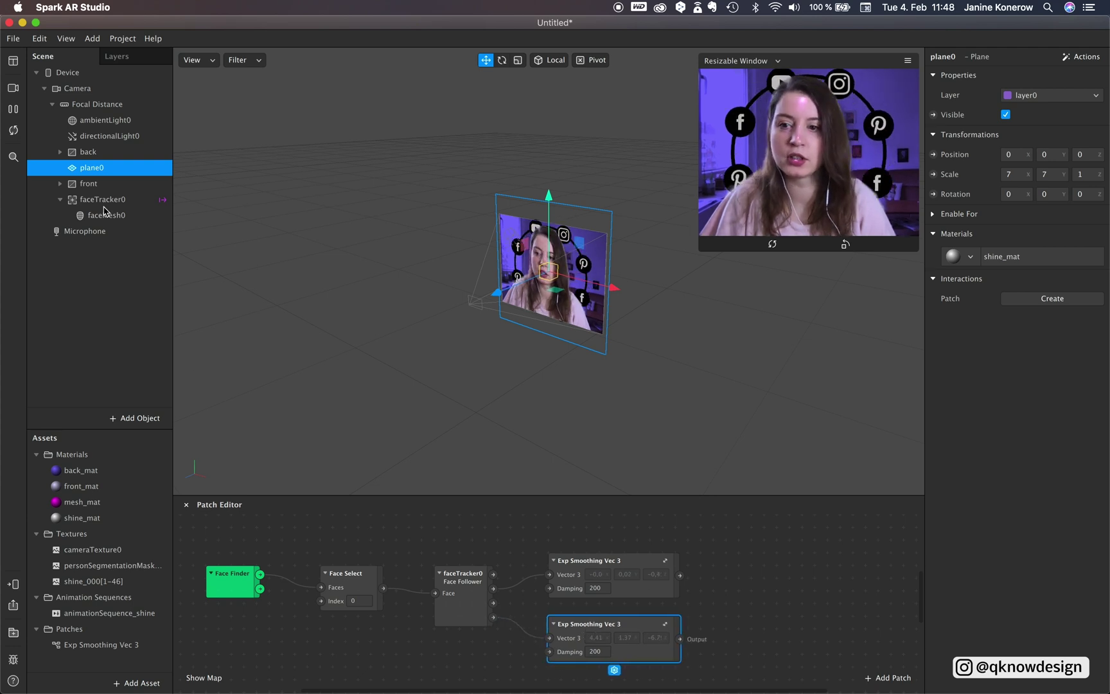
pyautogui.click(934, 154)
pyautogui.moveTo(629, 613); pyautogui.dragTo(792, 563)
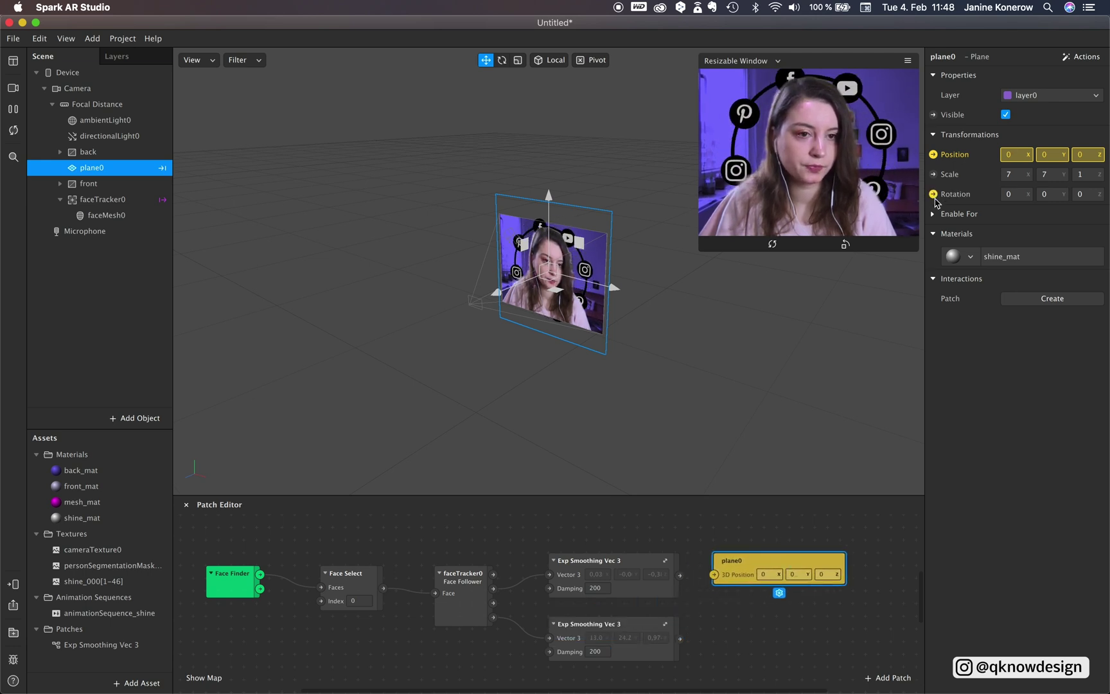
pyautogui.click(934, 194)
pyautogui.moveTo(646, 633); pyautogui.dragTo(800, 633)
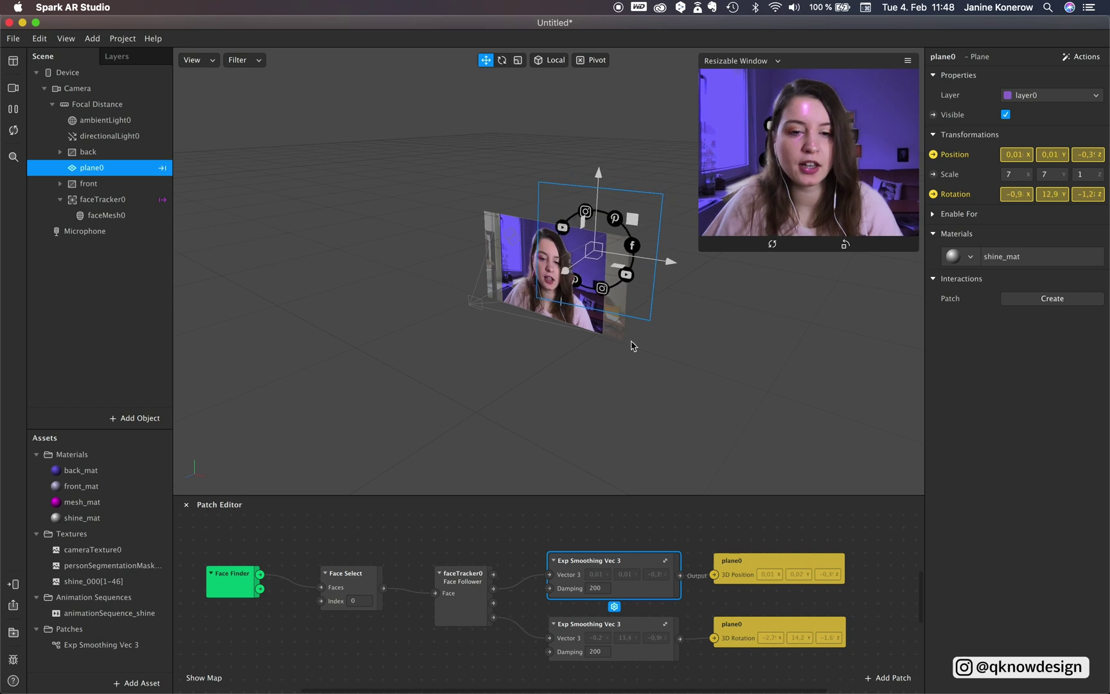
# Inspect inside the Exp Smoothing Vec 3 group, then return to the main patch graph.
pyautogui.click(668, 565)
pyautogui.hscroll(5, 759, 634)
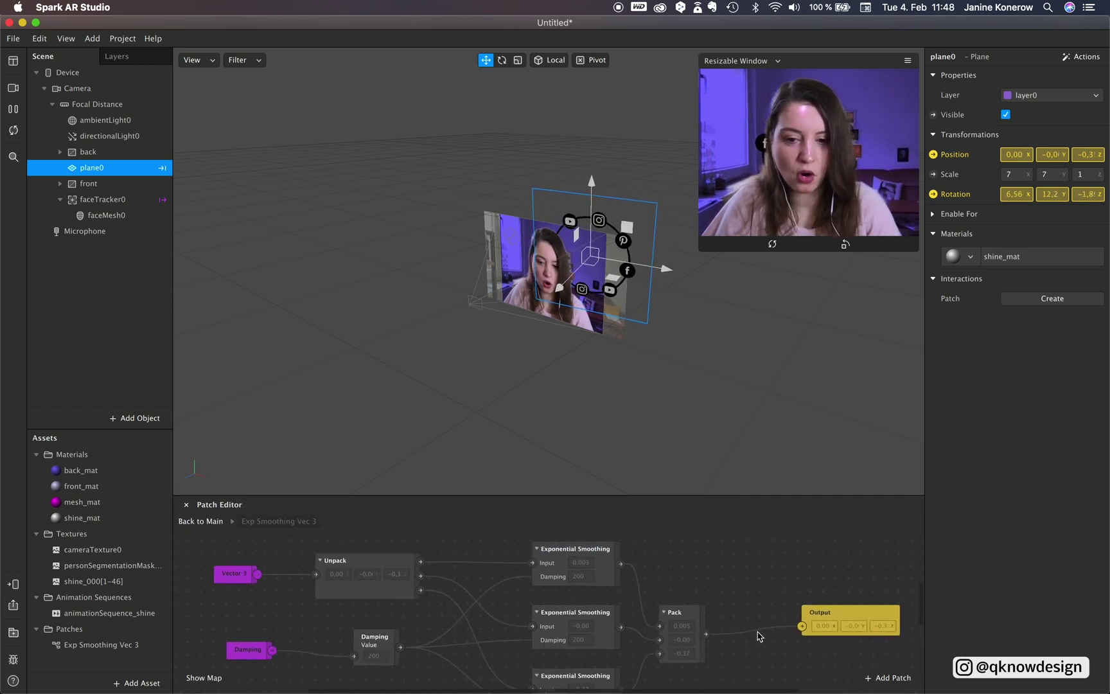
pyautogui.scroll(-5, 758, 636)
pyautogui.scroll(5, 755, 632)
pyautogui.hscroll(-2, 749, 627)
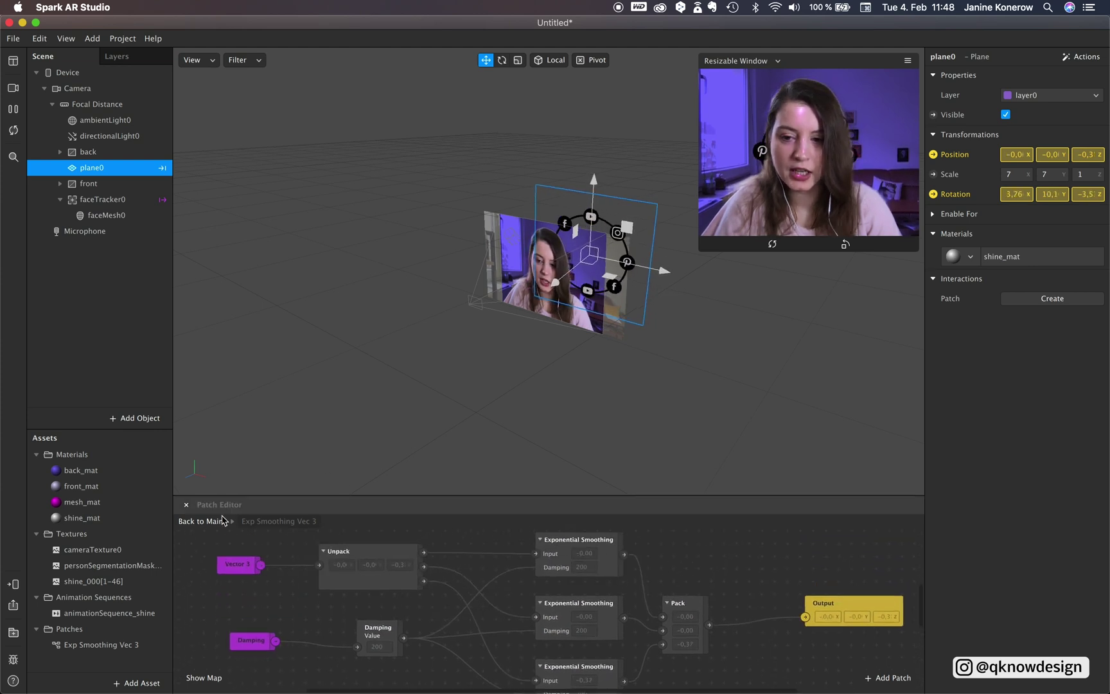
pyautogui.click(216, 526)
pyautogui.scroll(-2, 430, 614)
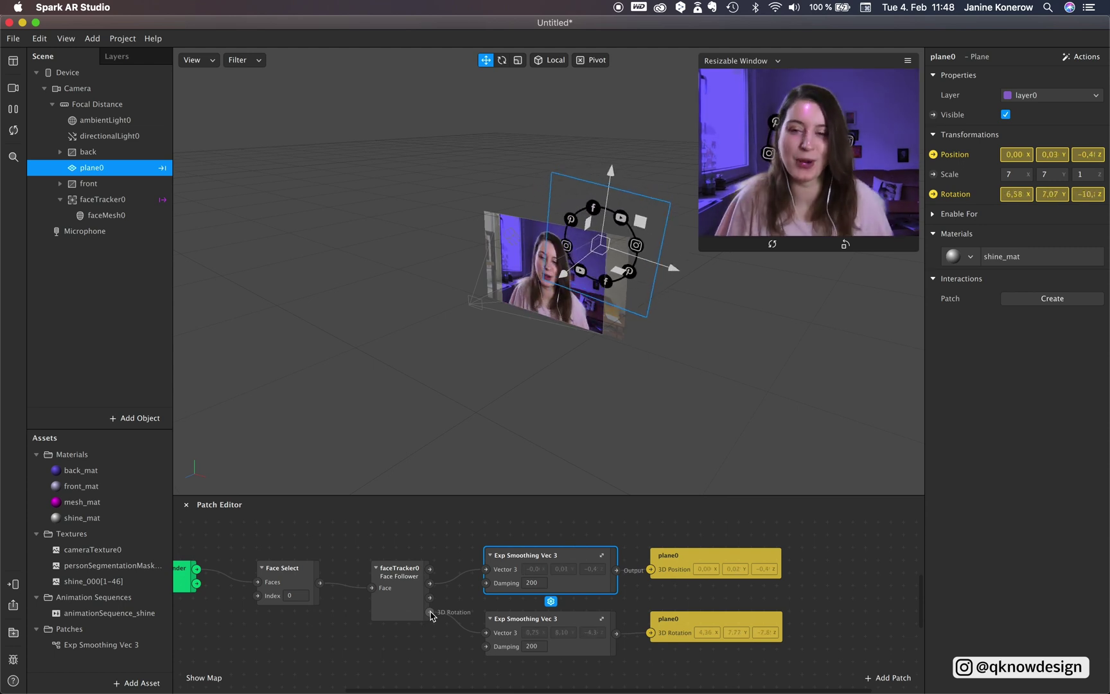
# Insert a null object and nest plane0 inside it.
pyautogui.click(156, 420)
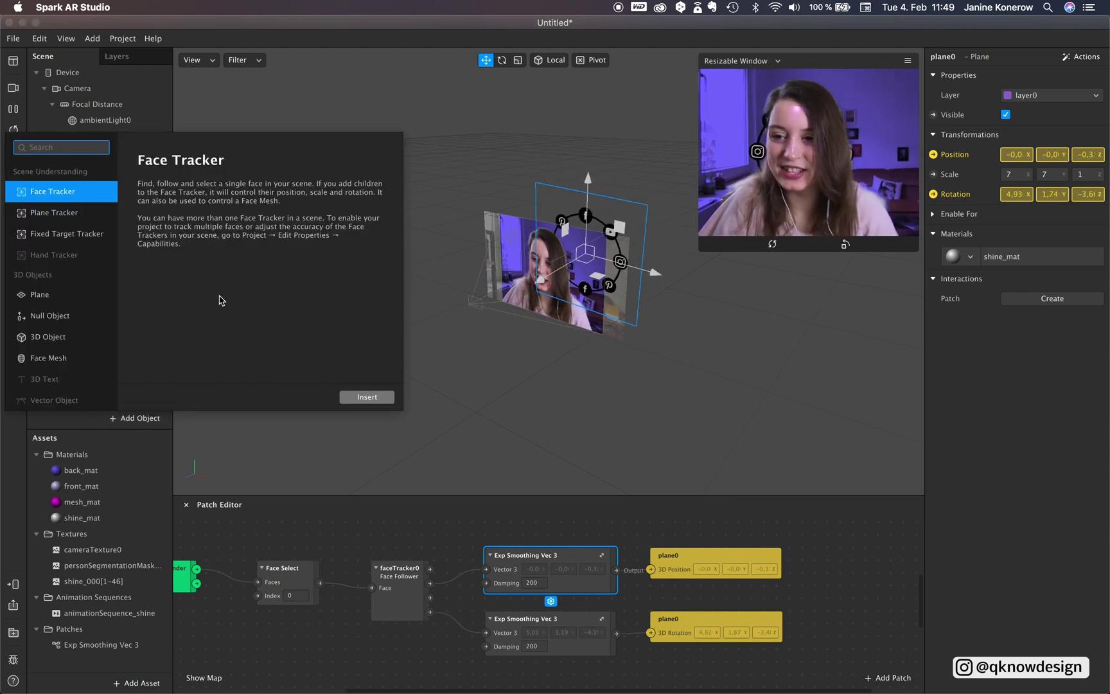
pyautogui.click(59, 320)
pyautogui.click(367, 397)
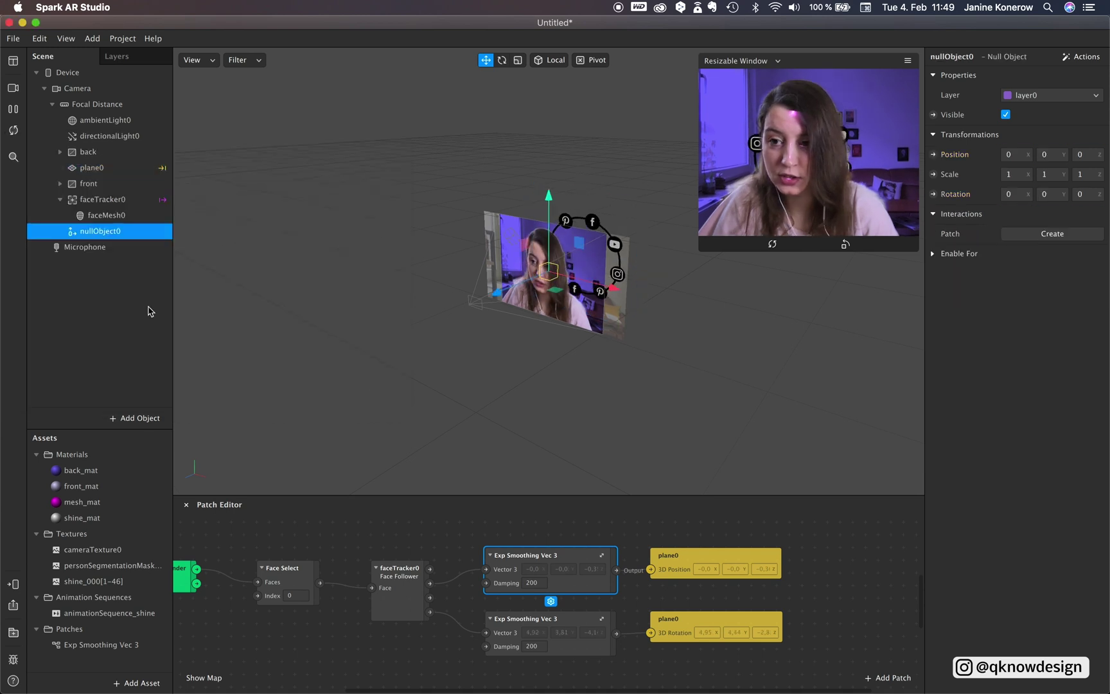
pyautogui.moveTo(100, 159); pyautogui.dragTo(99, 166)
pyautogui.click(91, 169)
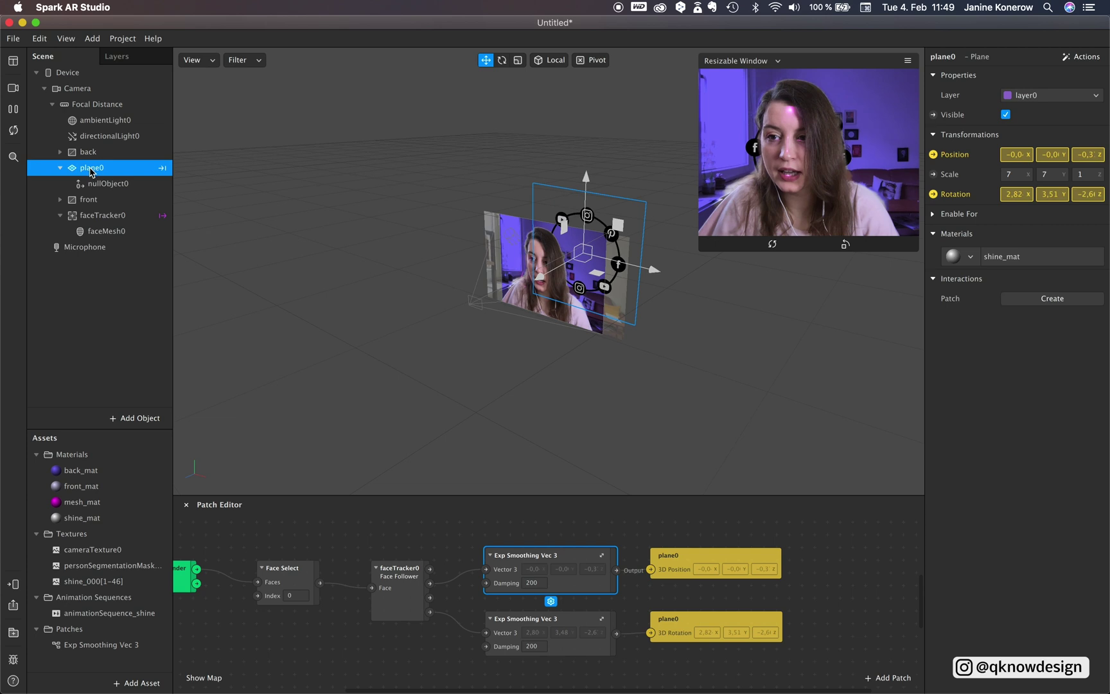
pyautogui.moveTo(107, 186)
pyautogui.mouseDown()
pyautogui.moveTo(91, 160)
pyautogui.moveTo(100, 170)
pyautogui.mouseUp()
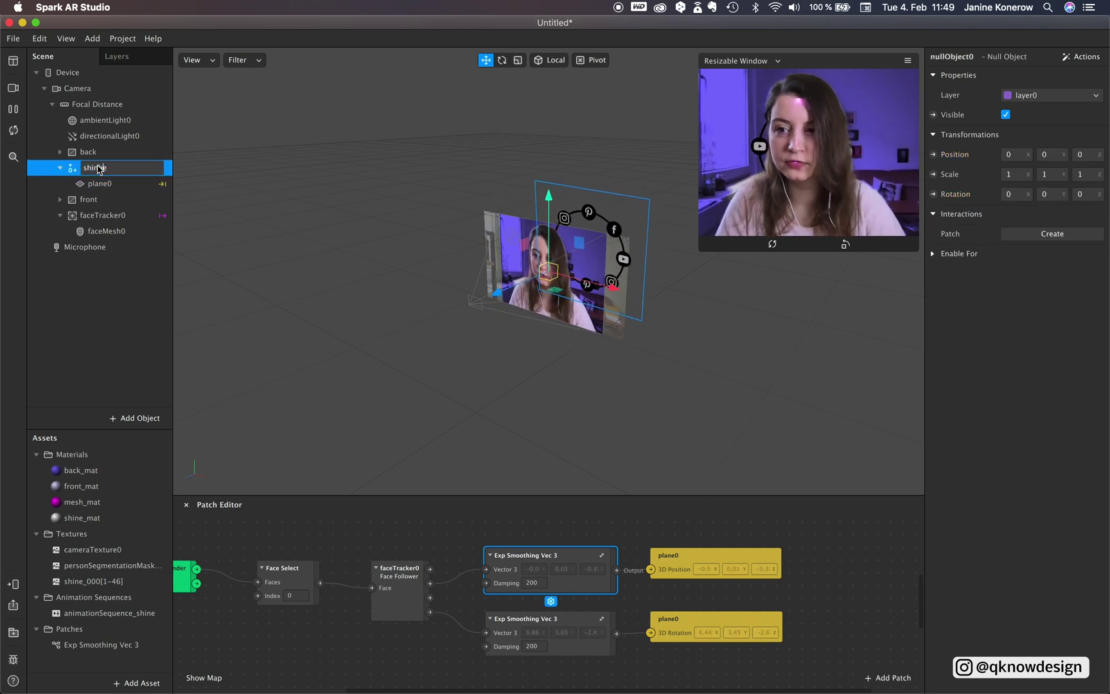
# Name the null object 'shine' and scale plane0 to 10 by 10.
pyautogui.click(128, 215)
pyautogui.click(104, 183)
pyautogui.click(105, 171)
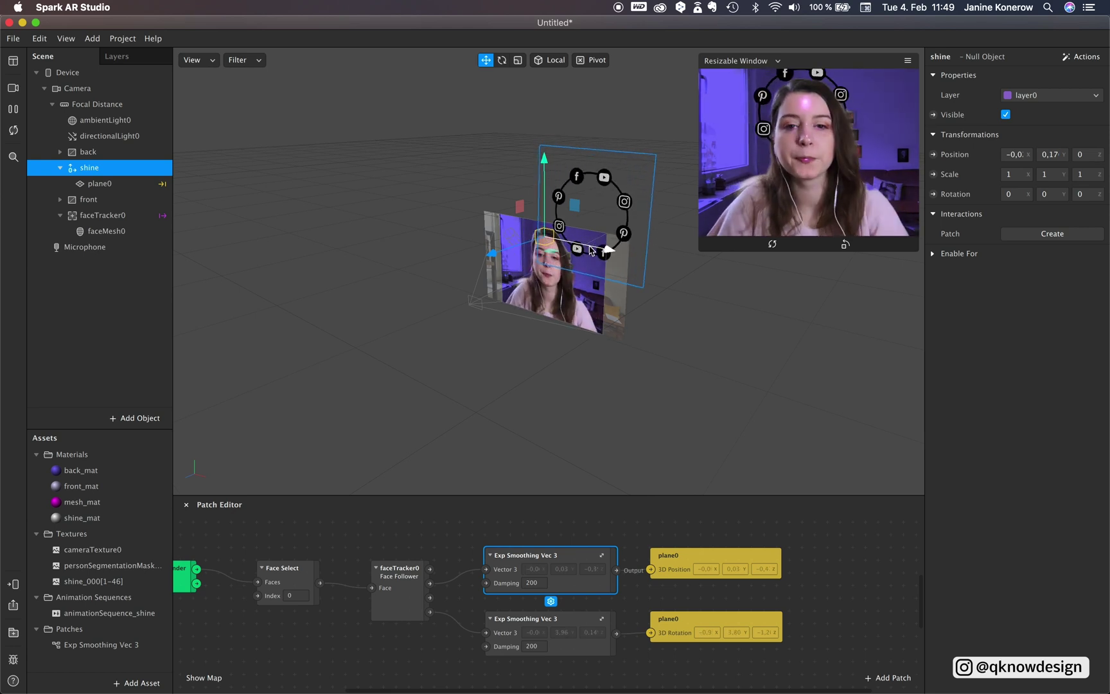
pyautogui.click(93, 184)
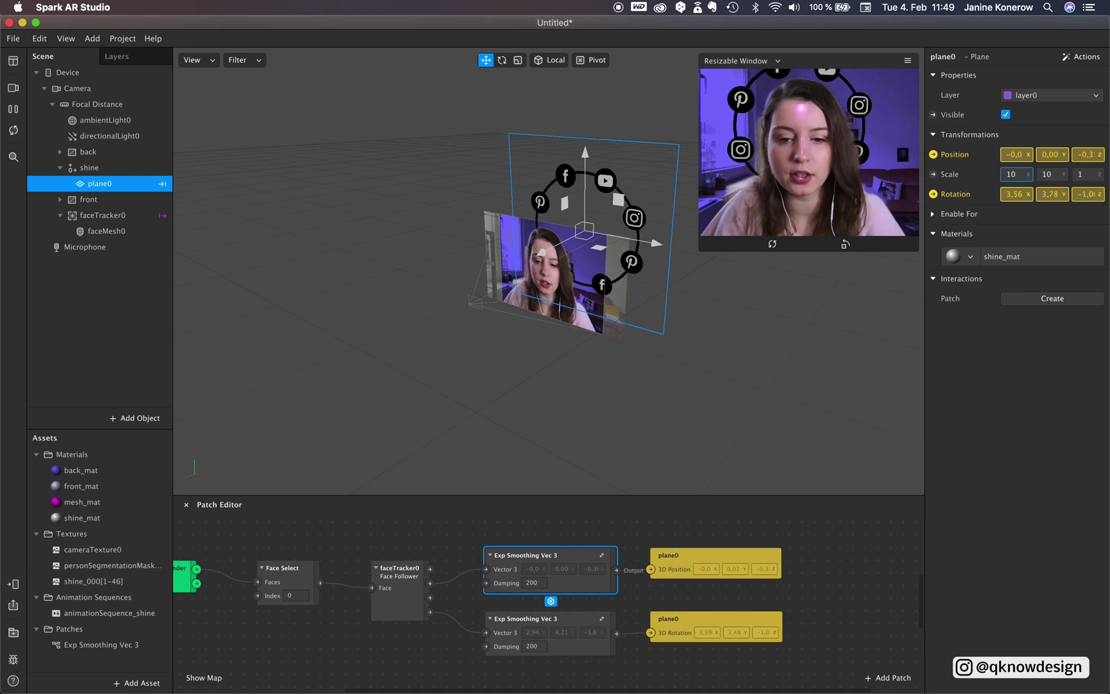
# Raise the shine null object to Y 0.10 and widen the preview window.
pyautogui.scroll(-10, 534, 619)
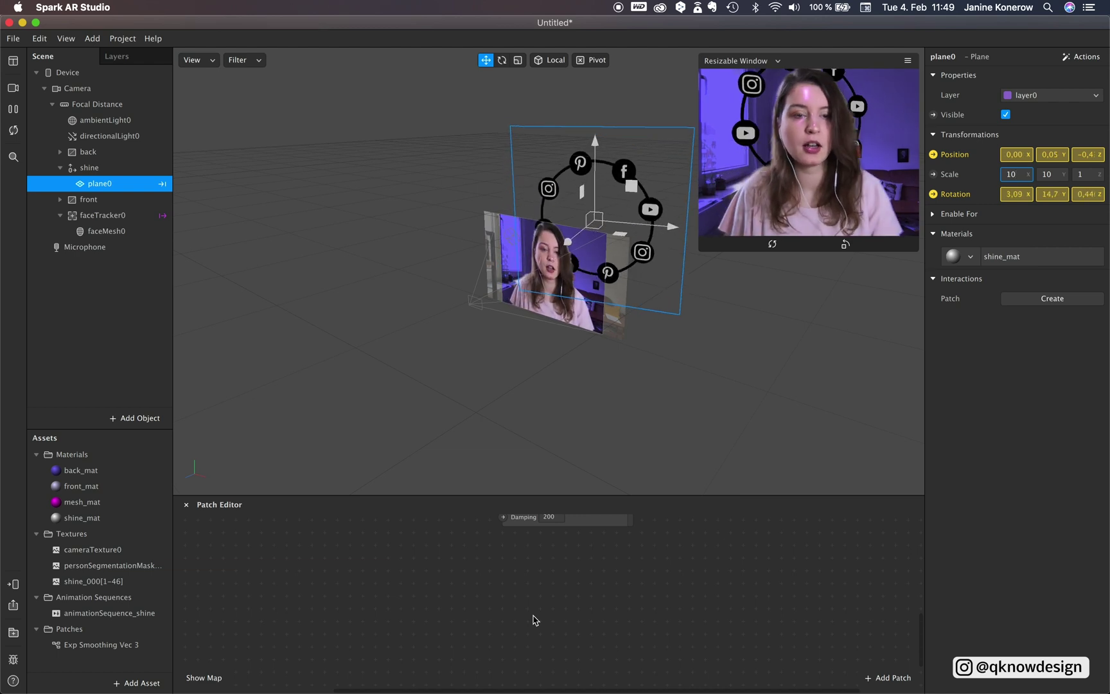
pyautogui.click(89, 167)
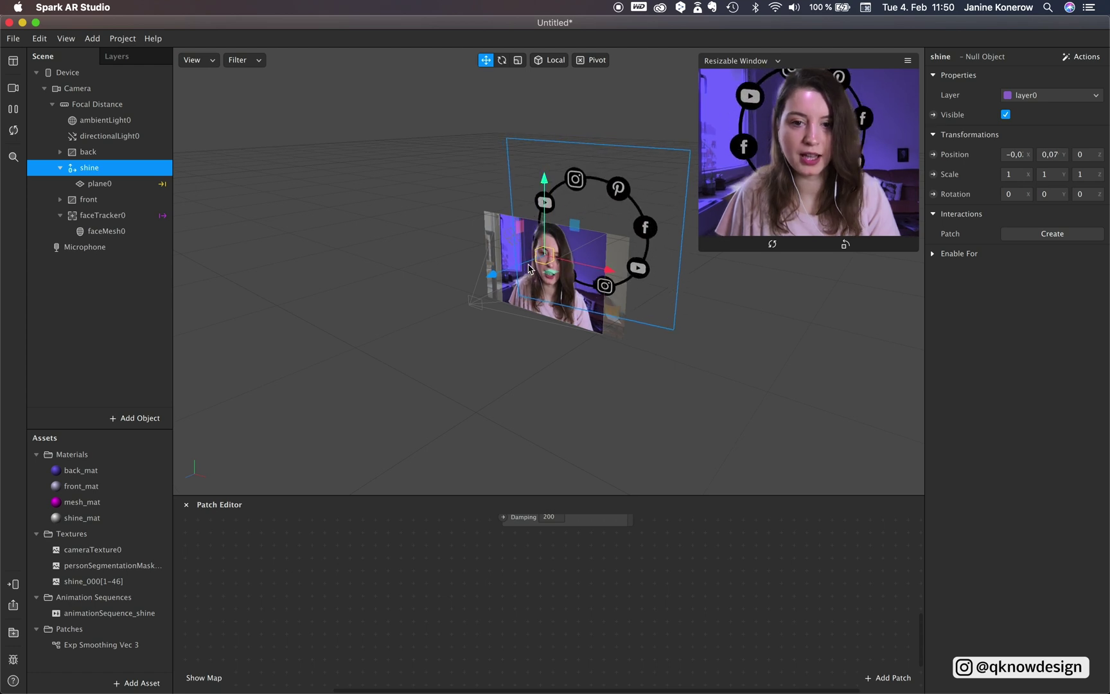
pyautogui.moveTo(523, 269); pyautogui.dragTo(534, 258)
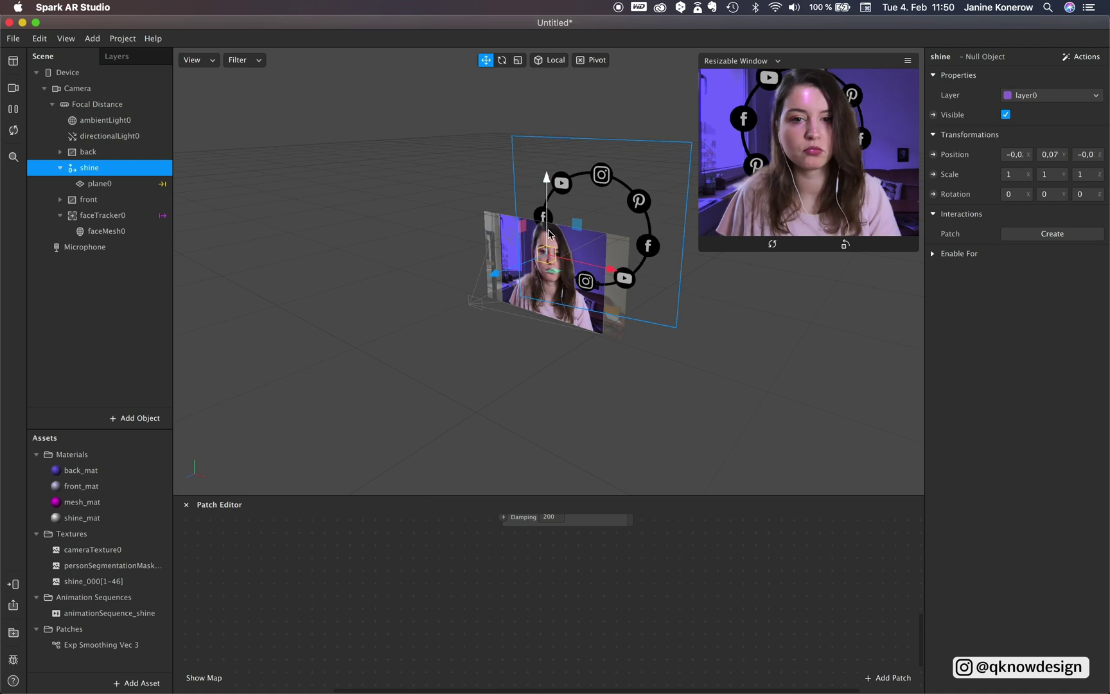
pyautogui.moveTo(700, 252); pyautogui.dragTo(681, 250)
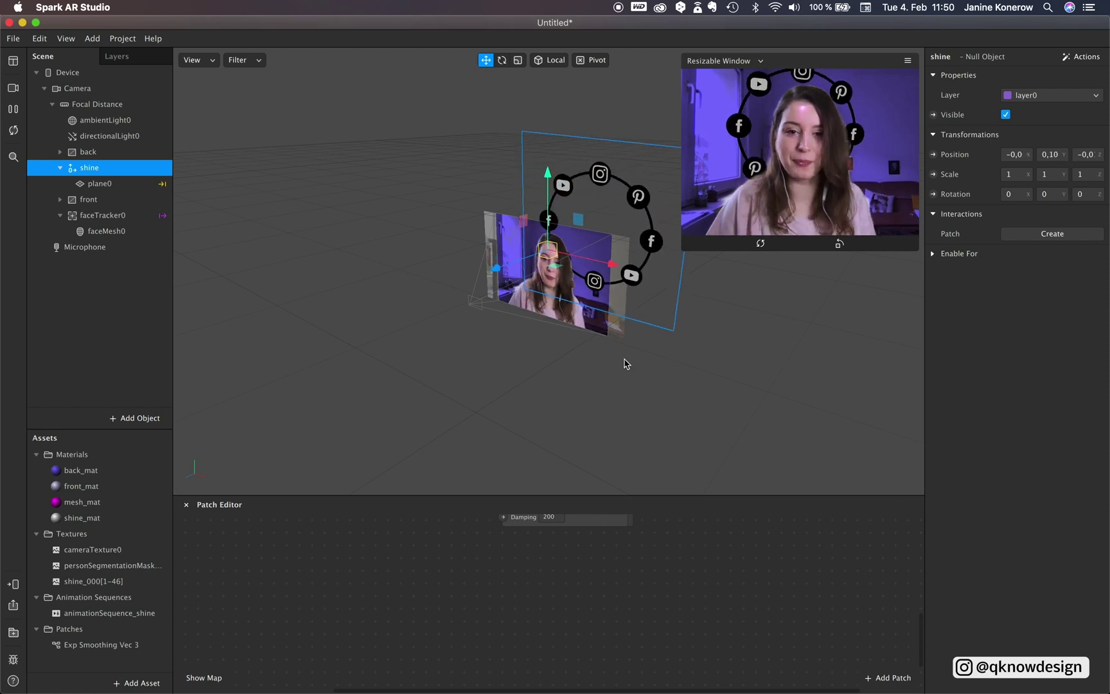
pyautogui.click(143, 317)
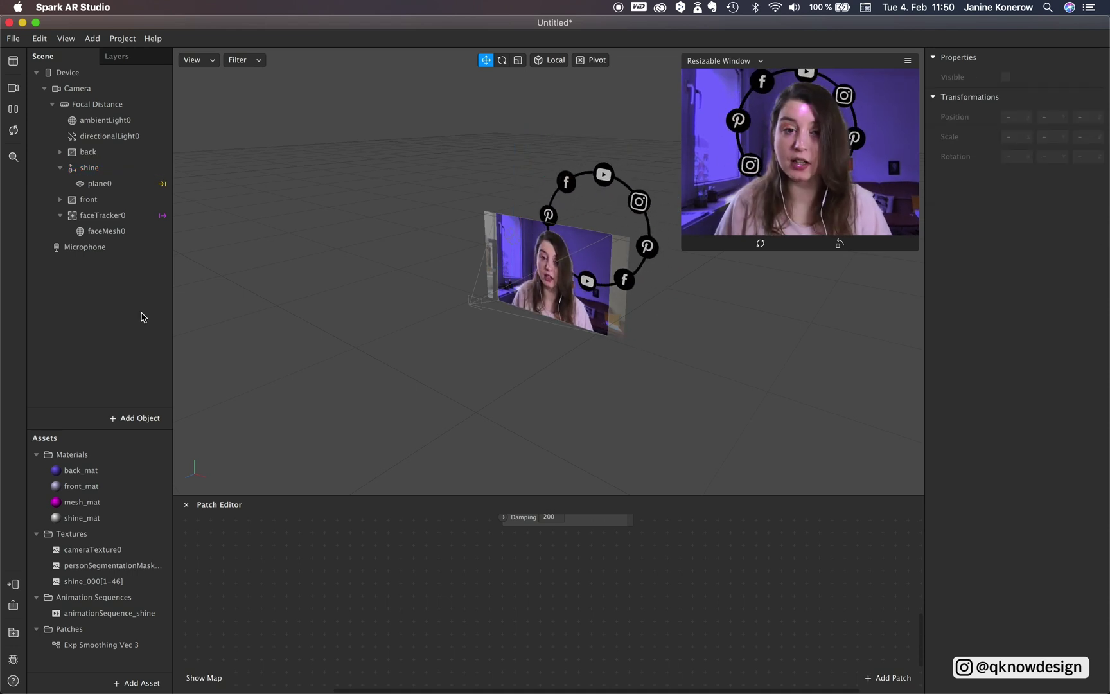
# Add a Mix patch to the graph and set its type to Color.
pyautogui.doubleClick(527, 622)
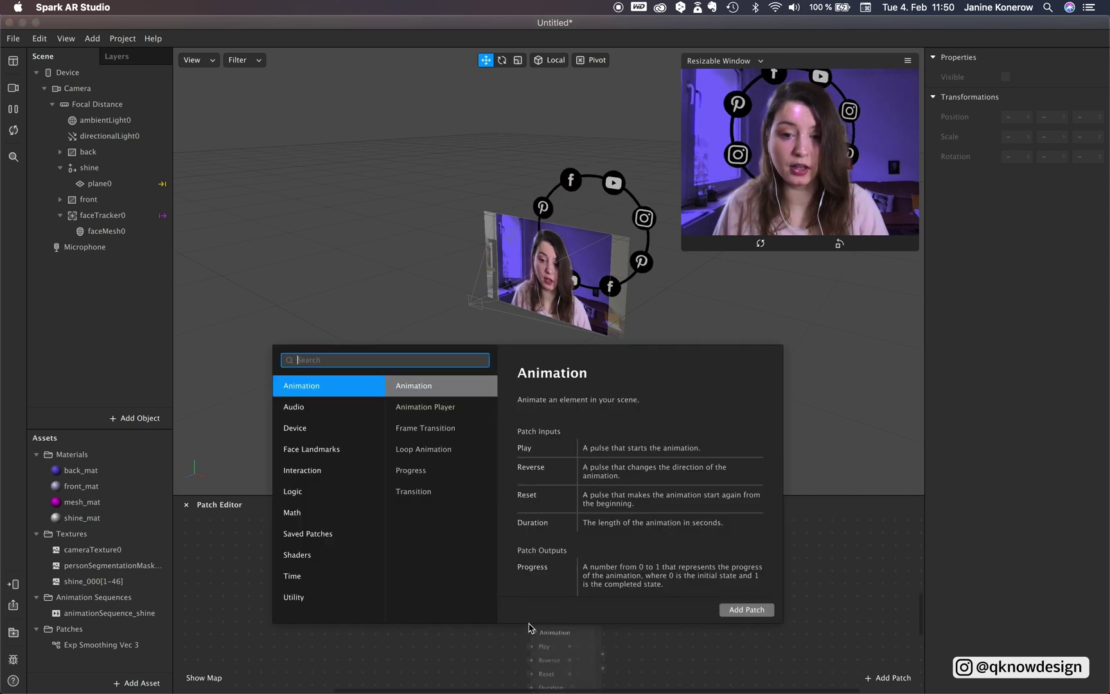
pyautogui.write('mix')
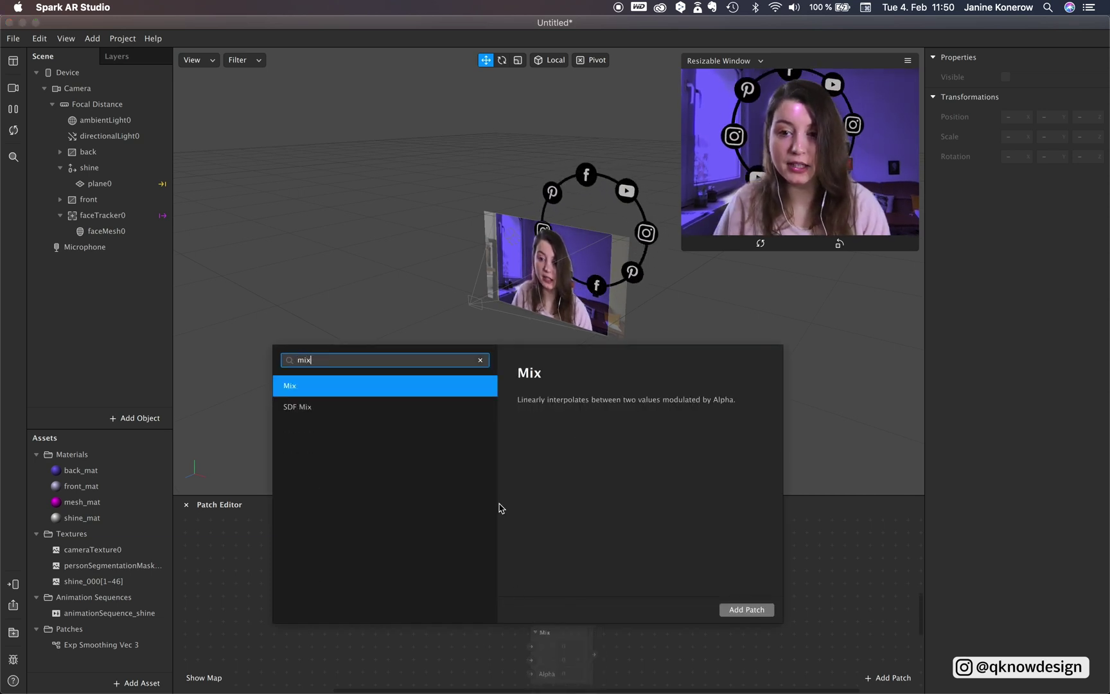
pyautogui.press('Return')
pyautogui.moveTo(549, 638); pyautogui.dragTo(542, 596)
pyautogui.click(568, 651)
pyautogui.click(572, 609)
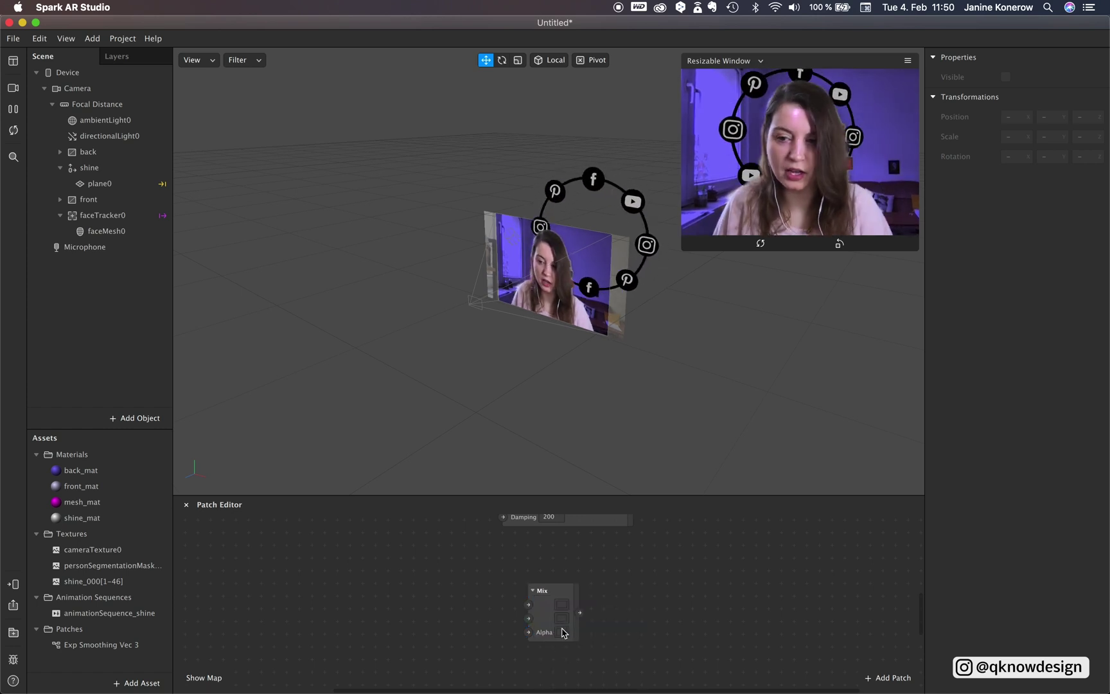
# Add shine_mat's texture patch and wire animationSequence_shine into the Mix patch.
pyautogui.click(81, 520)
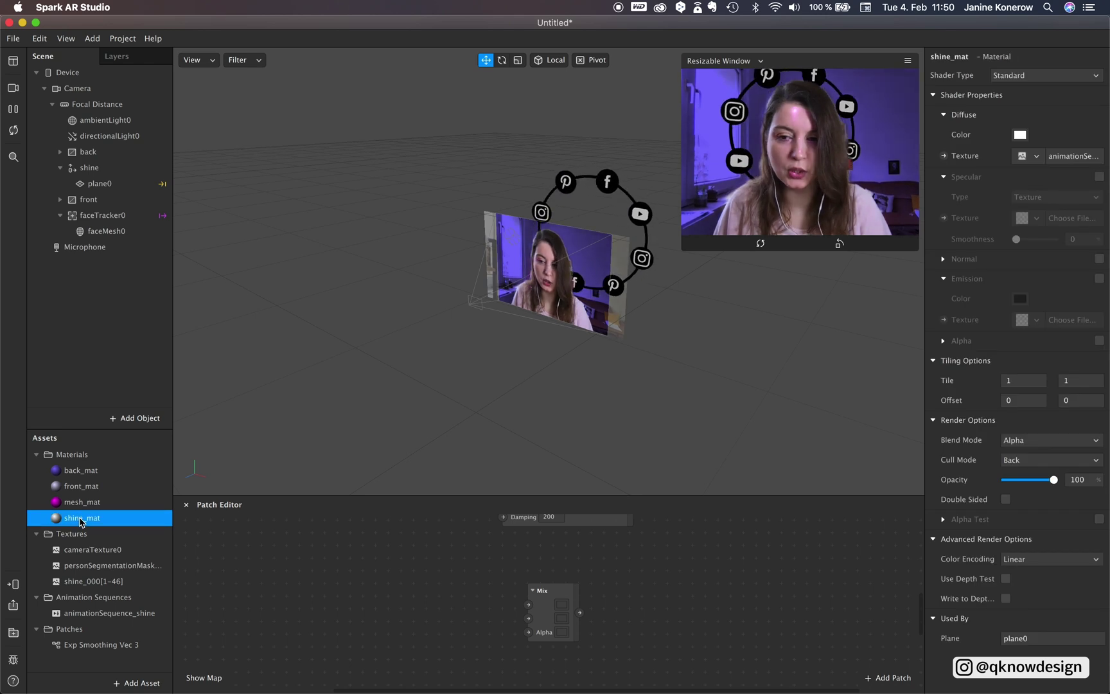
pyautogui.click(943, 156)
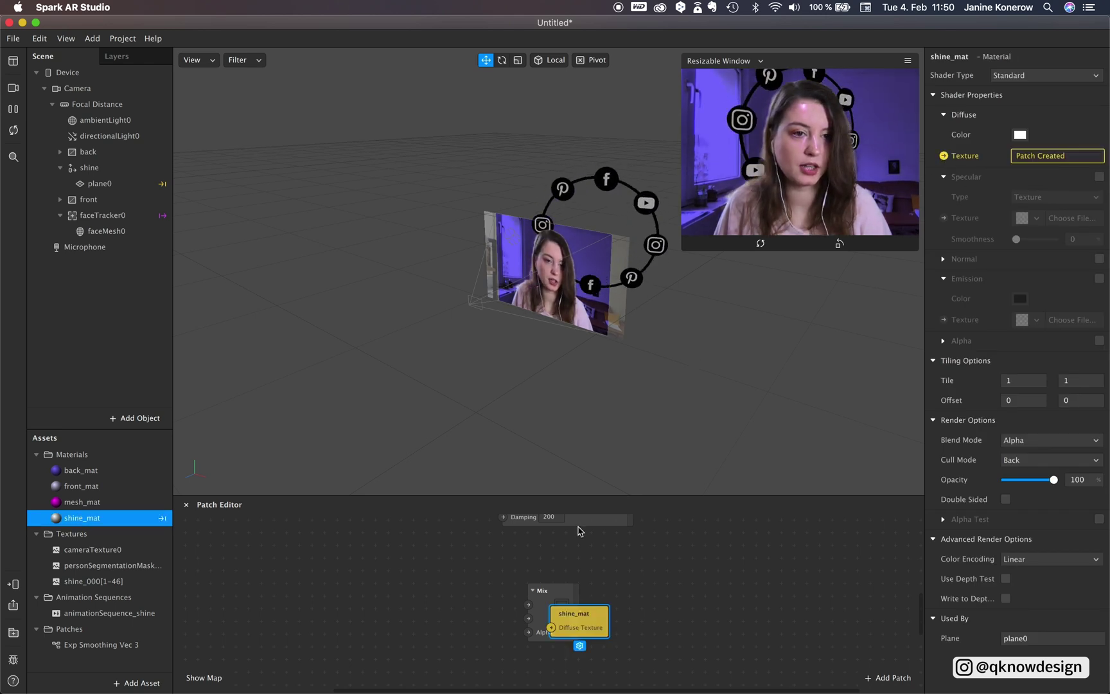
pyautogui.moveTo(595, 615); pyautogui.dragTo(660, 605)
pyautogui.click(100, 613)
pyautogui.doubleClick(523, 607)
pyautogui.moveTo(101, 615); pyautogui.dragTo(617, 618)
pyautogui.click(585, 619)
# Brighten the Mix patch's alpha colour toward white.
pyautogui.click(562, 618)
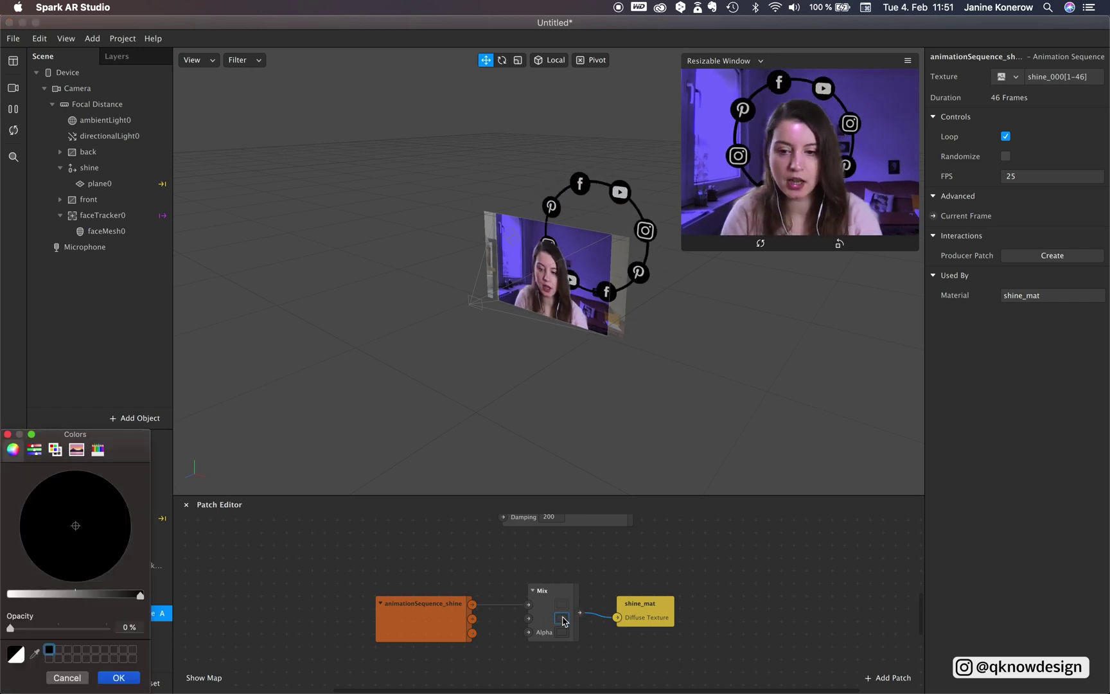
pyautogui.click(123, 677)
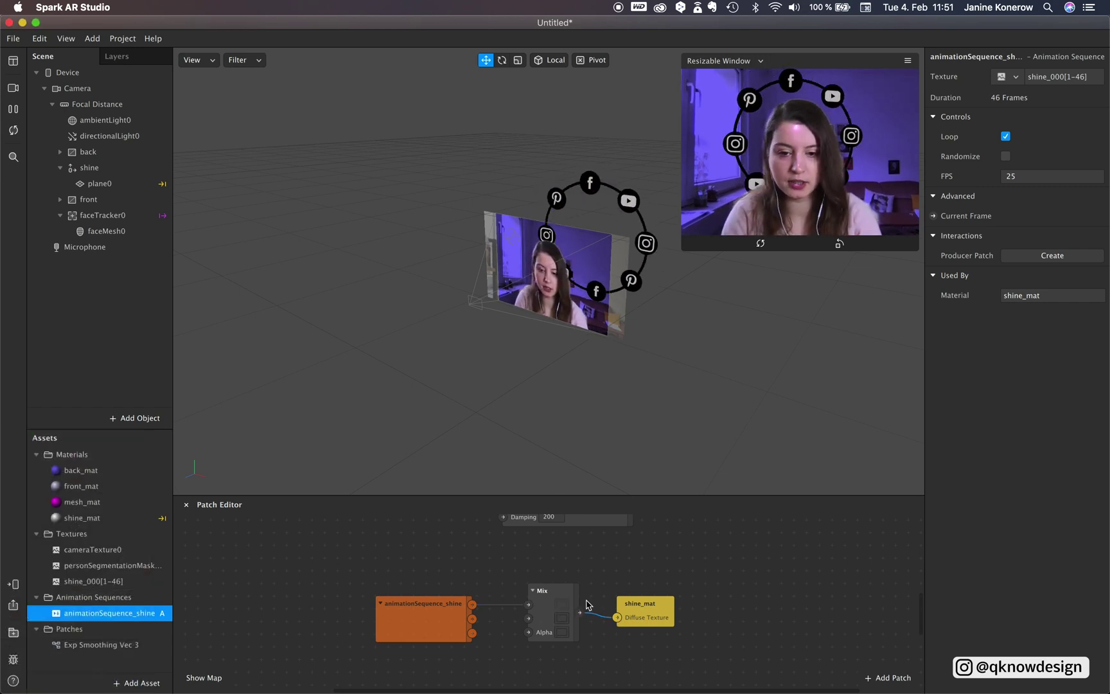
pyautogui.click(561, 633)
pyautogui.moveTo(140, 595); pyautogui.dragTo(35, 596)
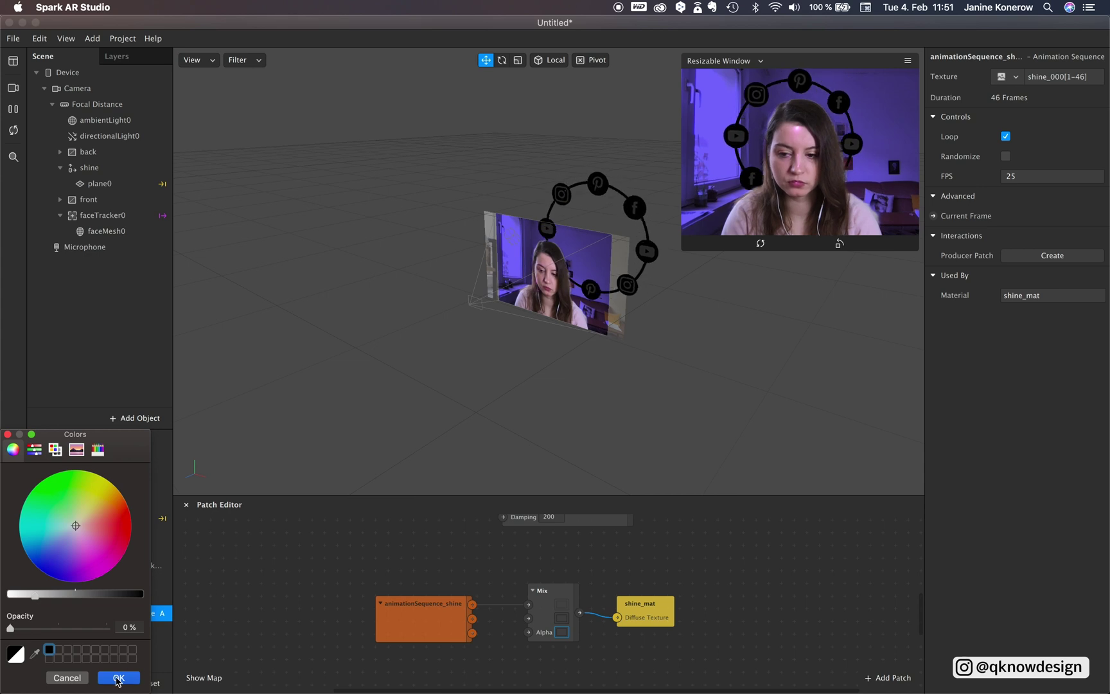
pyautogui.click(119, 677)
# Set the Mix patch's second input colour to a bright deep pink.
pyautogui.click(562, 618)
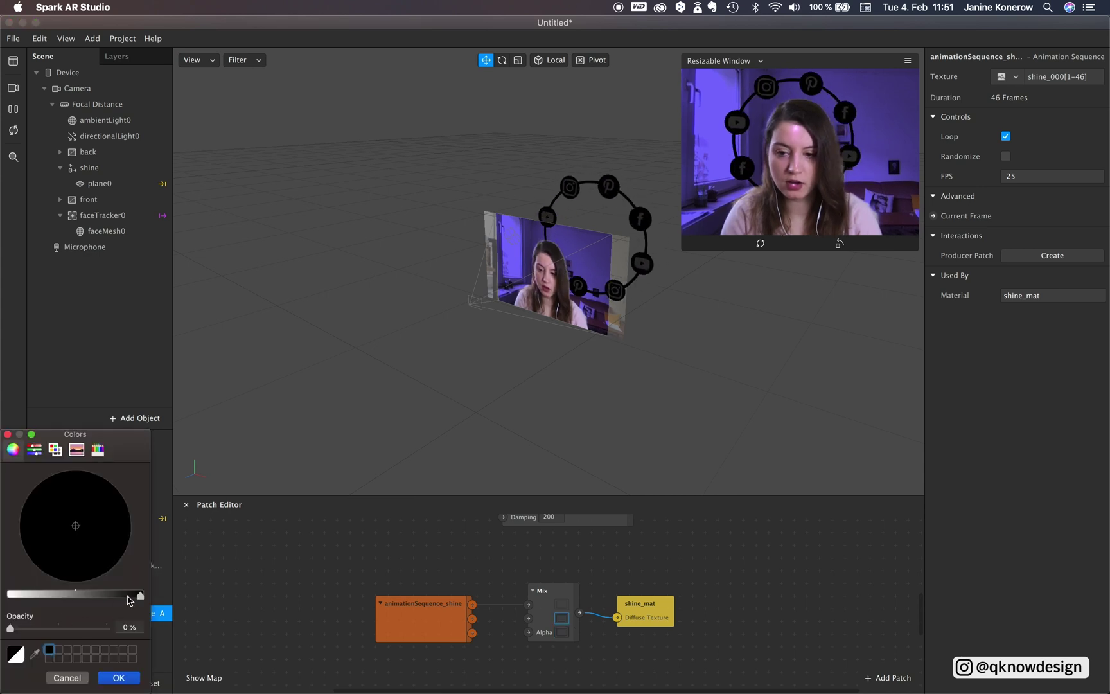
pyautogui.moveTo(139, 595); pyautogui.dragTo(27, 601)
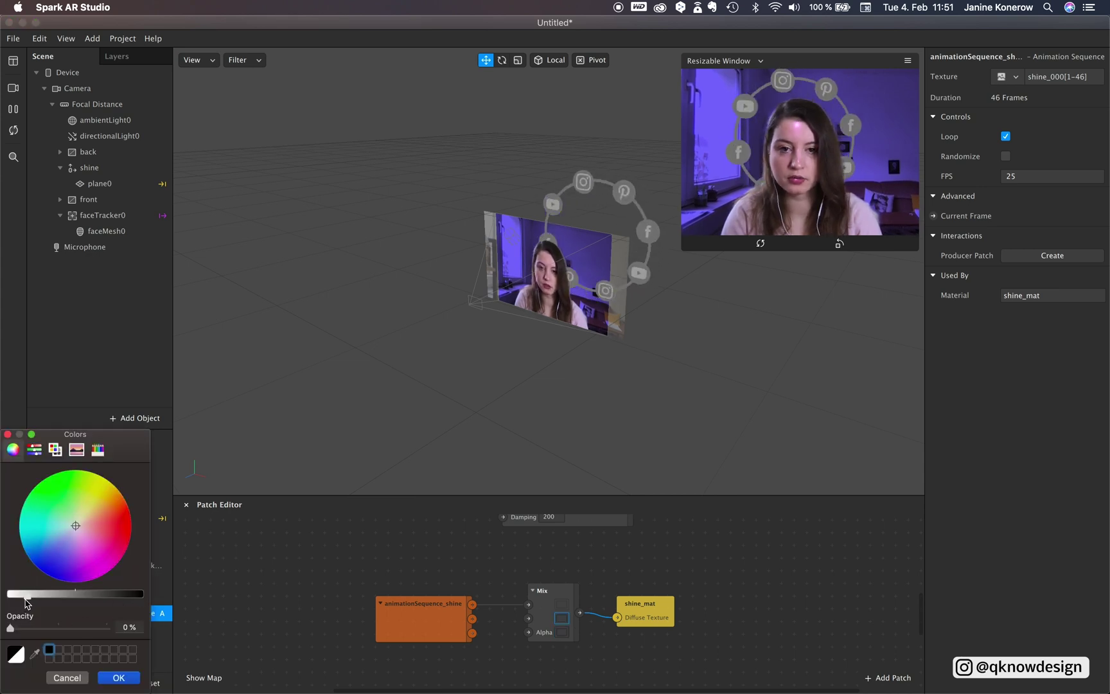
pyautogui.click(88, 541)
pyautogui.moveTo(90, 550); pyautogui.dragTo(103, 559)
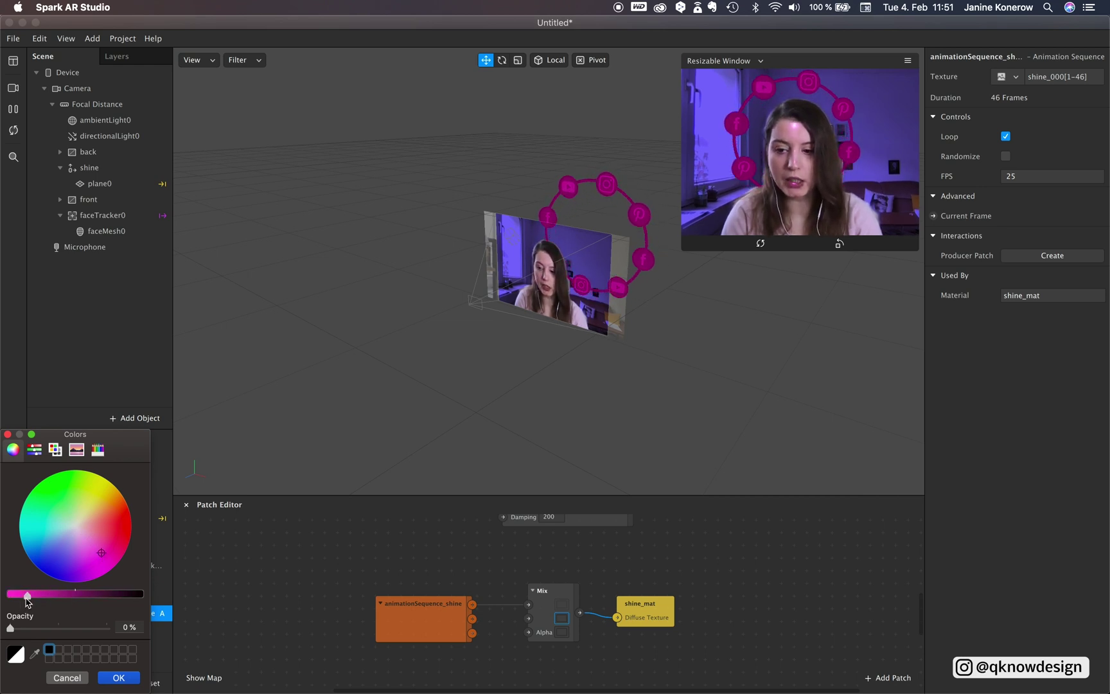
pyautogui.moveTo(27, 596); pyautogui.dragTo(11, 598)
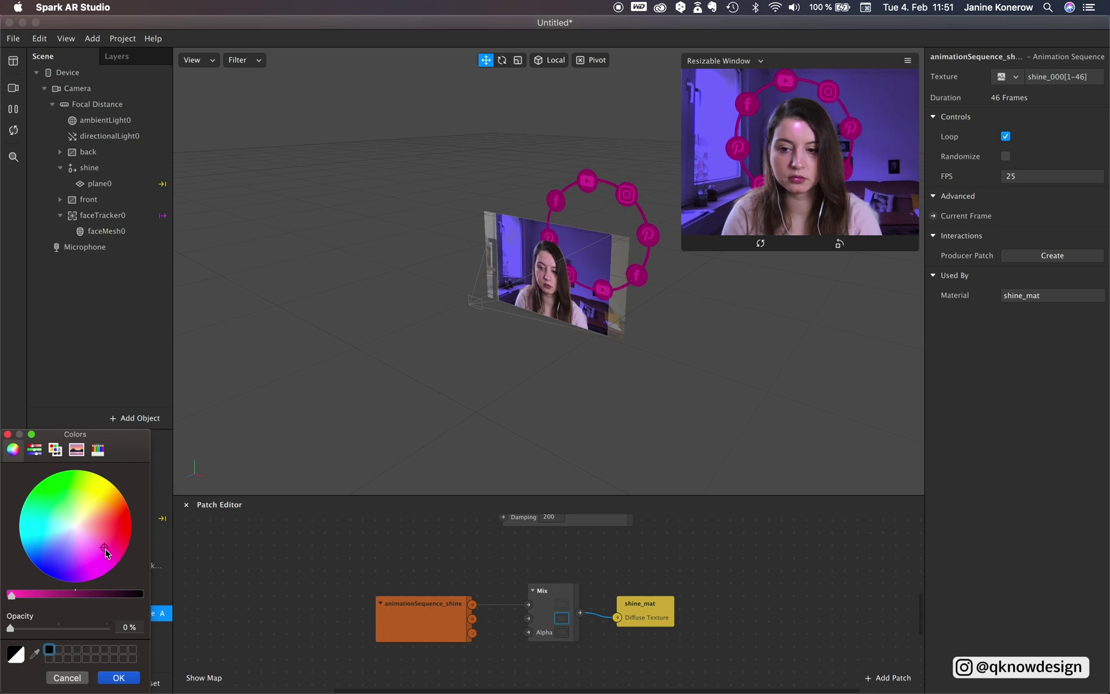
pyautogui.click(107, 557)
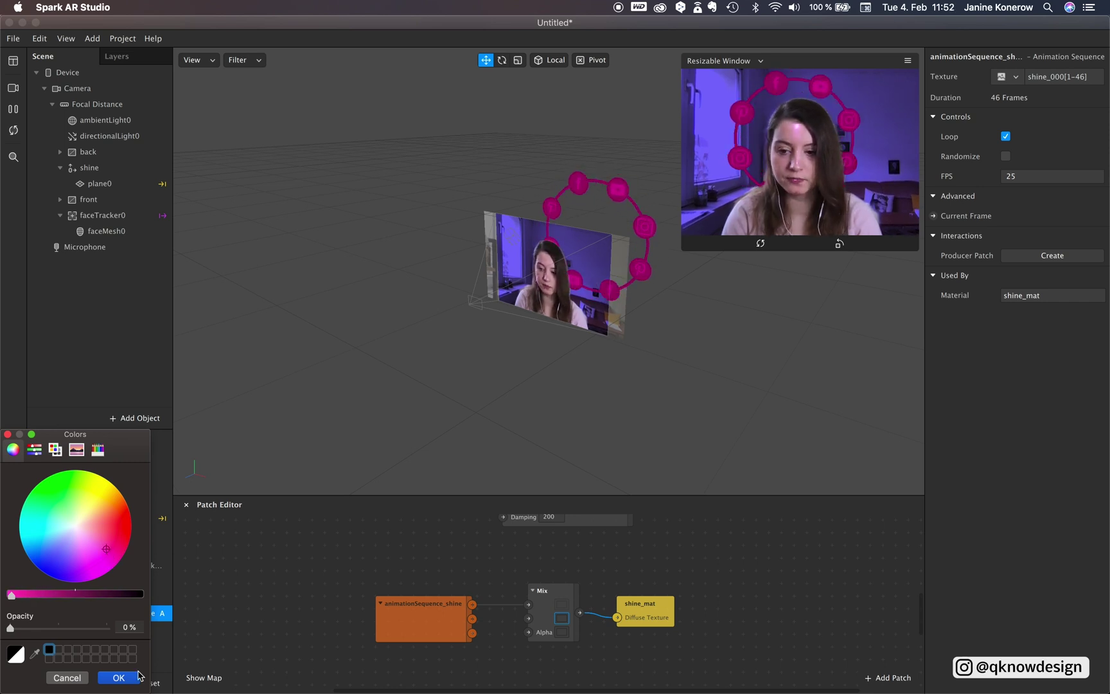
# Make the Mix alpha colour pink as well and confirm the colours.
pyautogui.click(563, 633)
pyautogui.click(73, 522)
pyautogui.moveTo(35, 597)
pyautogui.mouseDown()
pyautogui.moveTo(77, 596)
pyautogui.moveTo(36, 596)
pyautogui.mouseUp()
pyautogui.moveTo(72, 521); pyautogui.dragTo(101, 554)
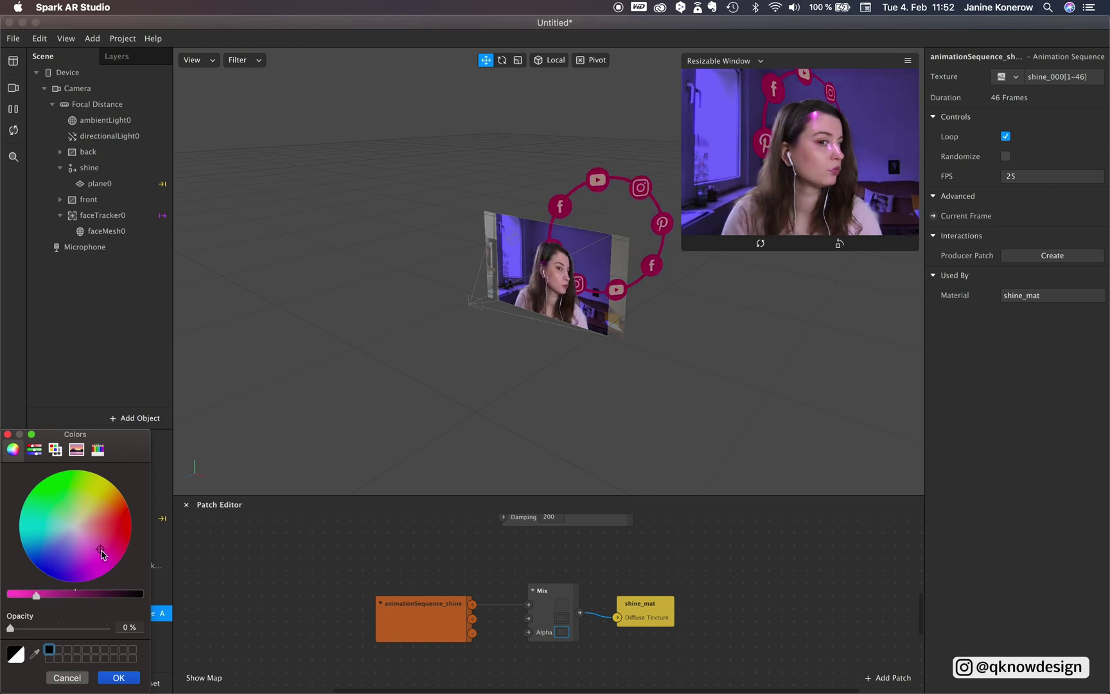
pyautogui.click(118, 678)
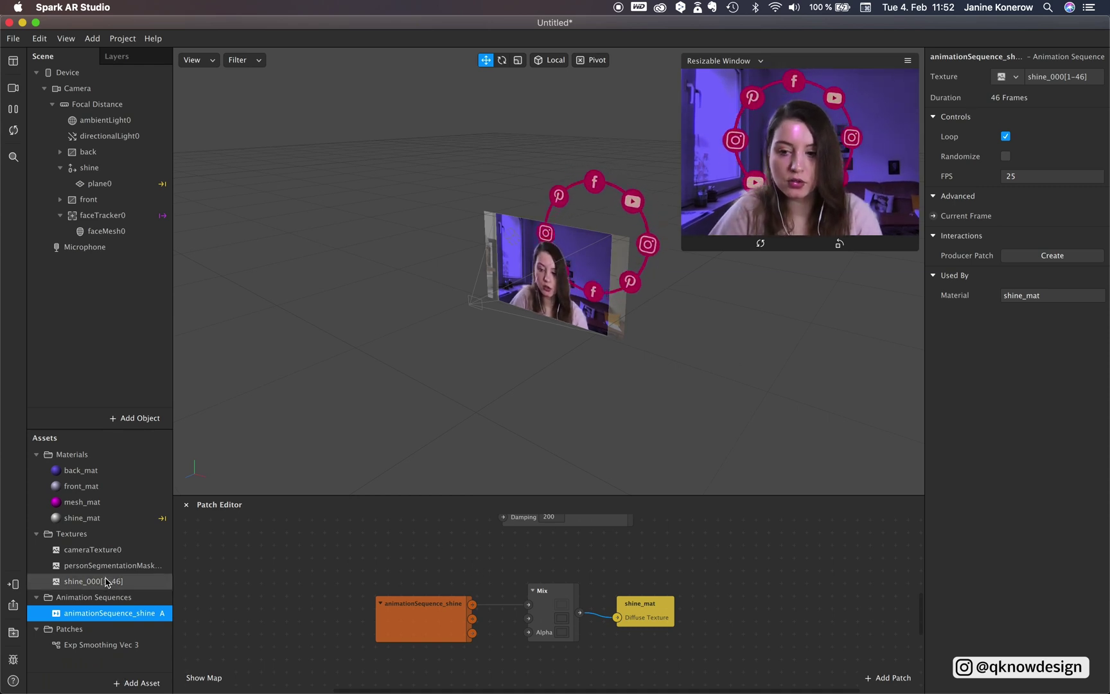
pyautogui.click(82, 518)
# Switch shine_mat to Physically-Based and feed the Mix output into its albedo texture.
pyautogui.click(1039, 76)
pyautogui.click(1040, 120)
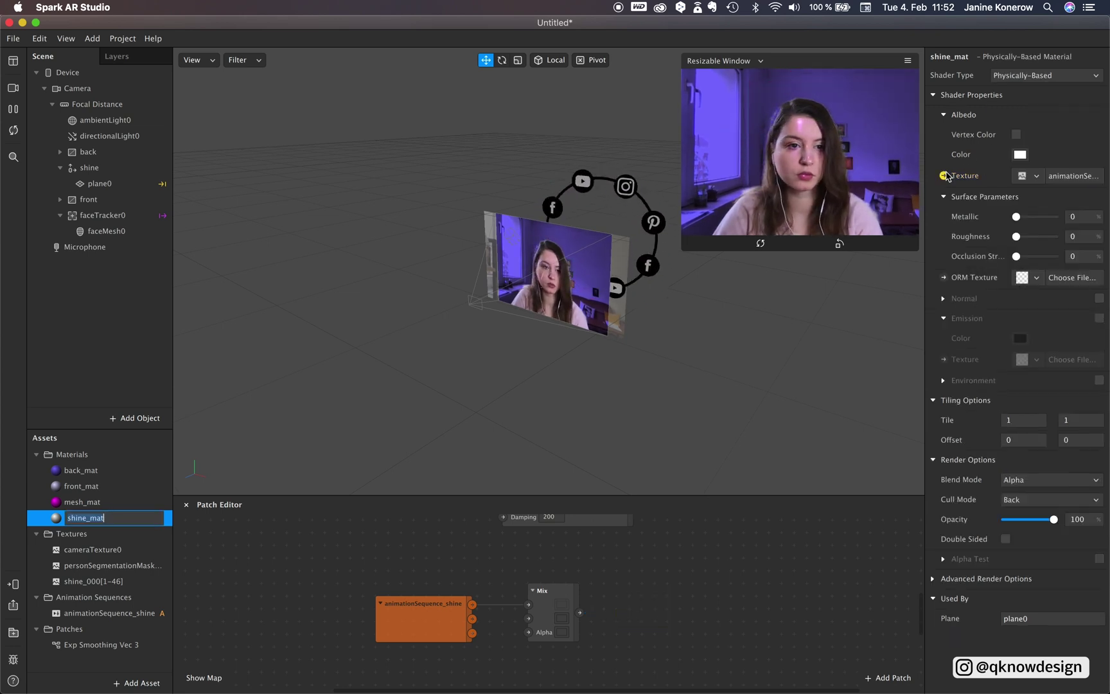
pyautogui.click(944, 175)
pyautogui.moveTo(571, 627); pyautogui.dragTo(618, 606)
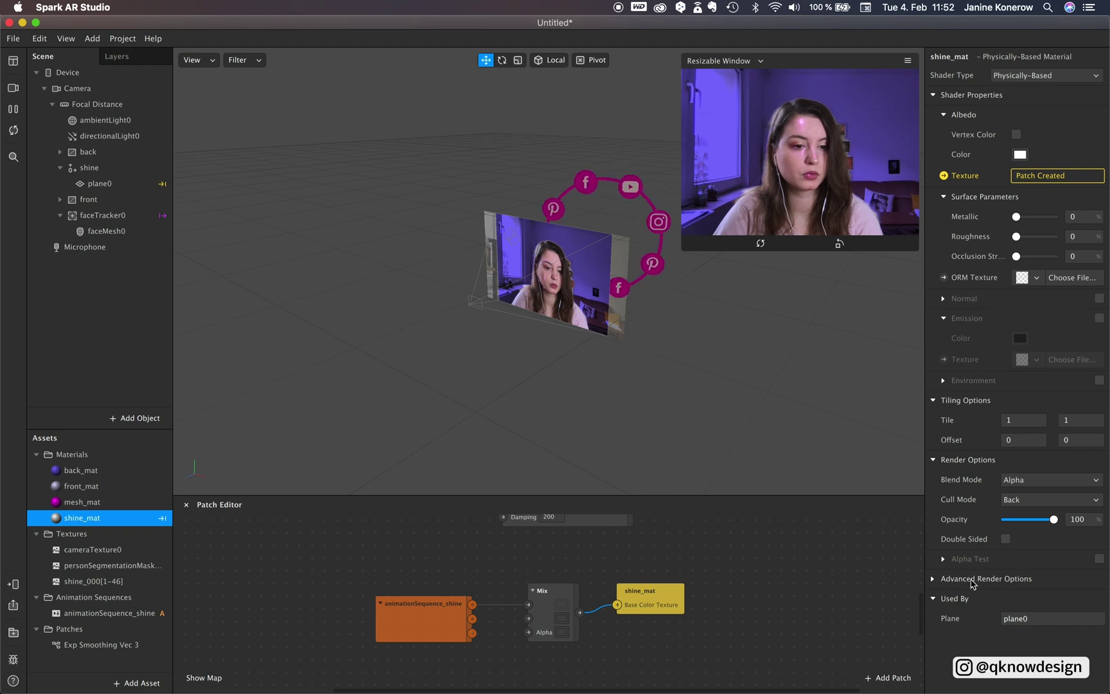
# Disable shine_mat's depth test and depth writing, with Metallic 52 and Roughness 31.
pyautogui.click(935, 581)
pyautogui.click(1006, 618)
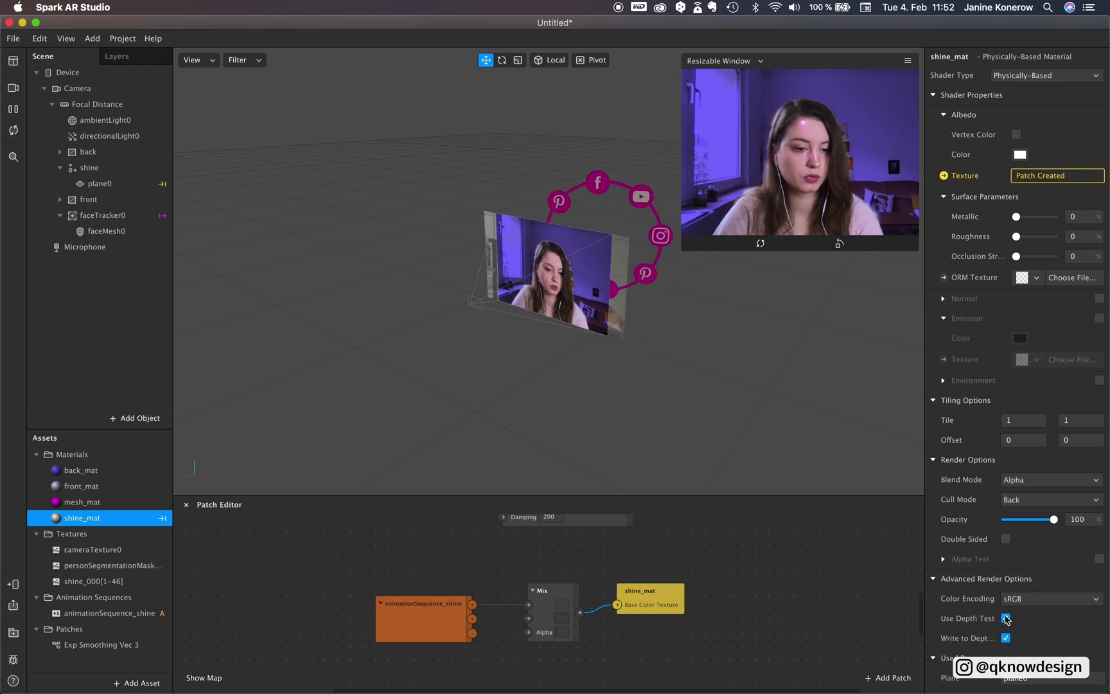
pyautogui.click(1006, 638)
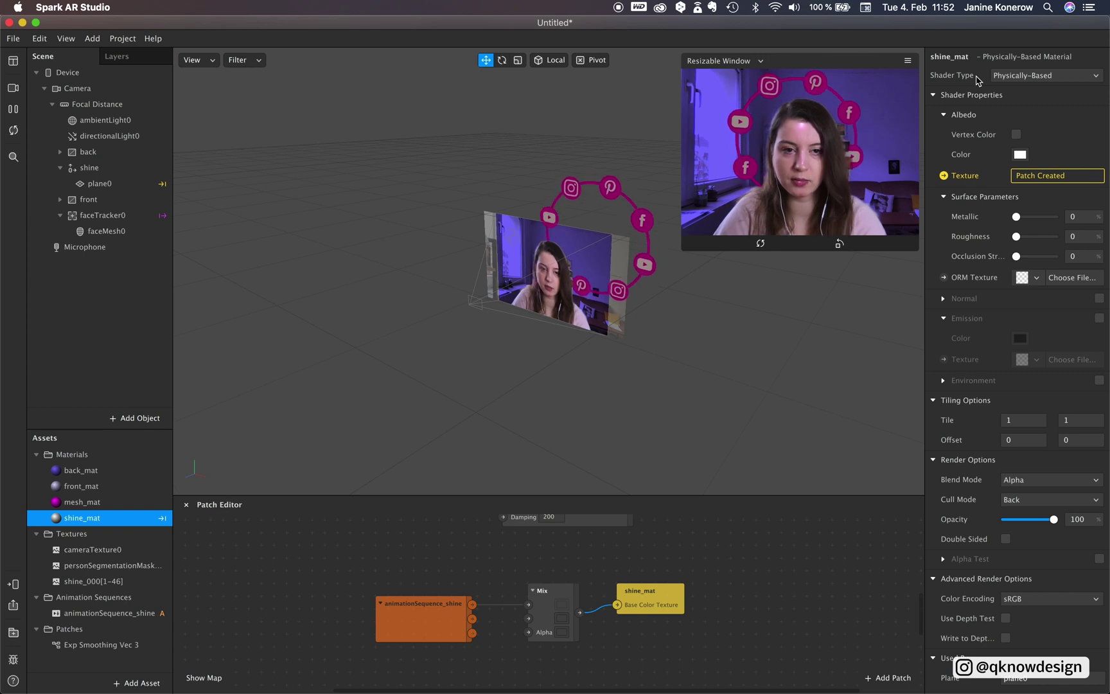
pyautogui.moveTo(1016, 237)
pyautogui.mouseDown()
pyautogui.moveTo(1034, 238)
pyautogui.moveTo(1046, 218)
pyautogui.moveTo(1028, 219)
pyautogui.moveTo(1038, 220)
pyautogui.moveTo(1029, 237)
pyautogui.mouseUp()
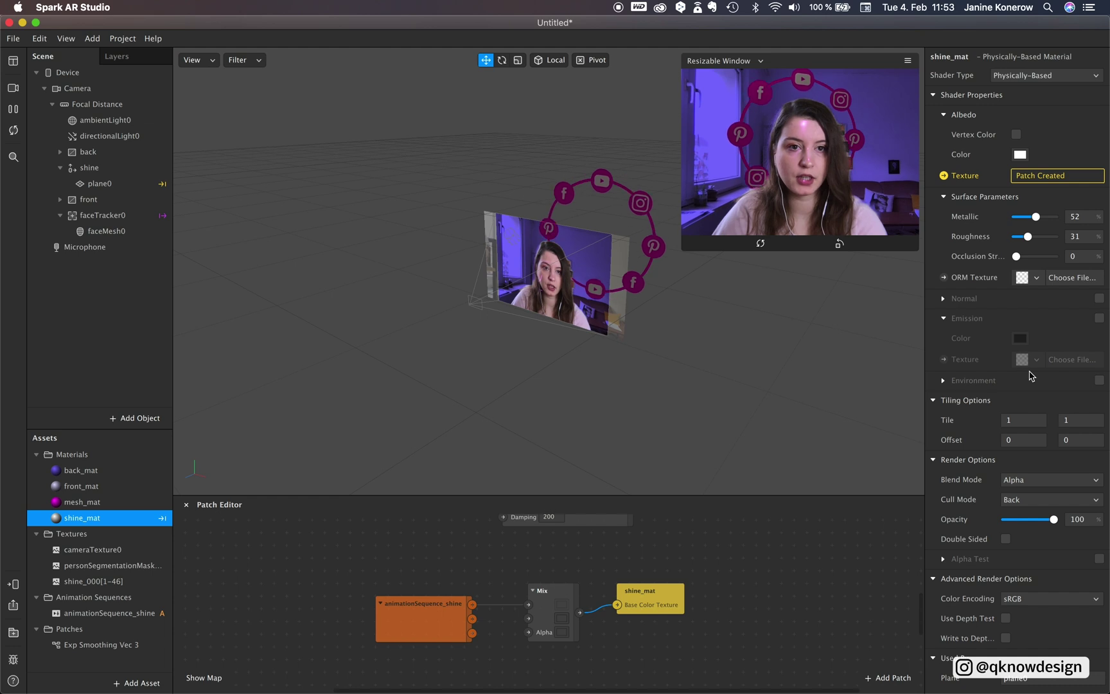
# Tilt directionalLight0 to about -12 on X and move it lower and further right.
pyautogui.click(87, 136)
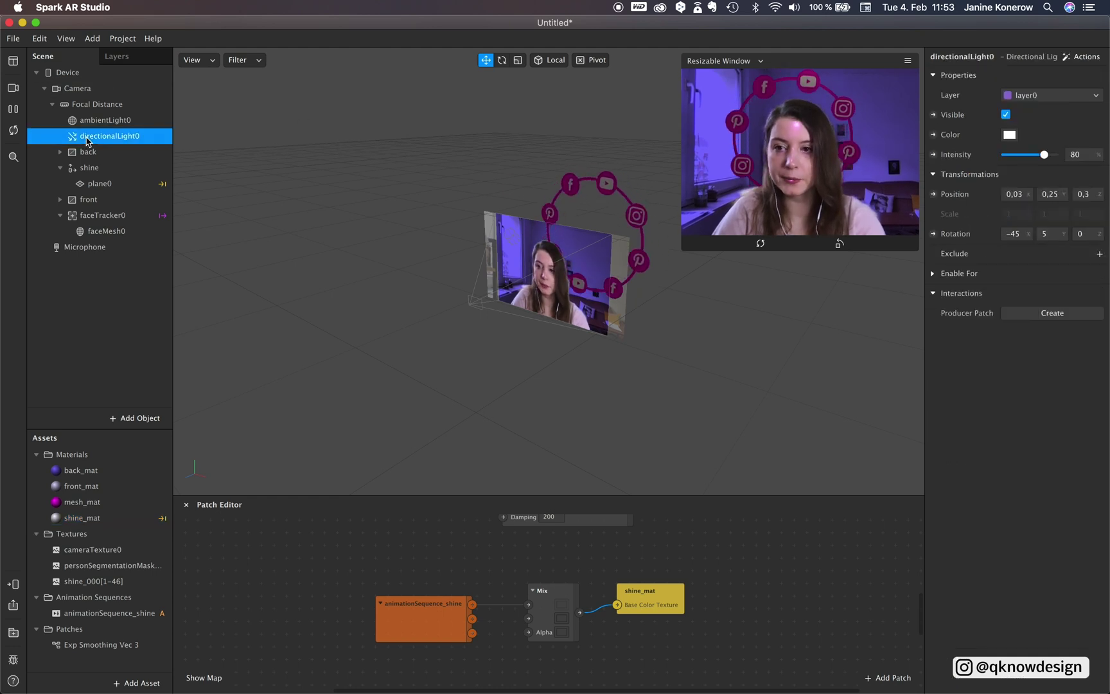
pyautogui.click(502, 59)
pyautogui.moveTo(478, 230); pyautogui.dragTo(480, 247)
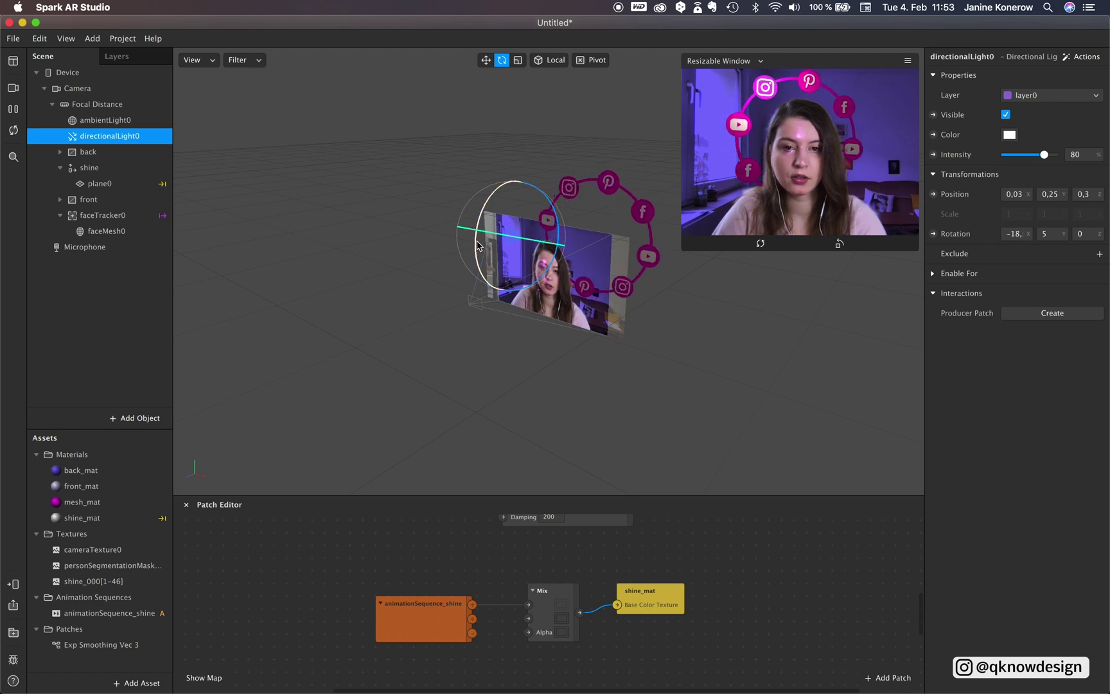
pyautogui.click(485, 60)
pyautogui.moveTo(519, 201); pyautogui.dragTo(519, 228)
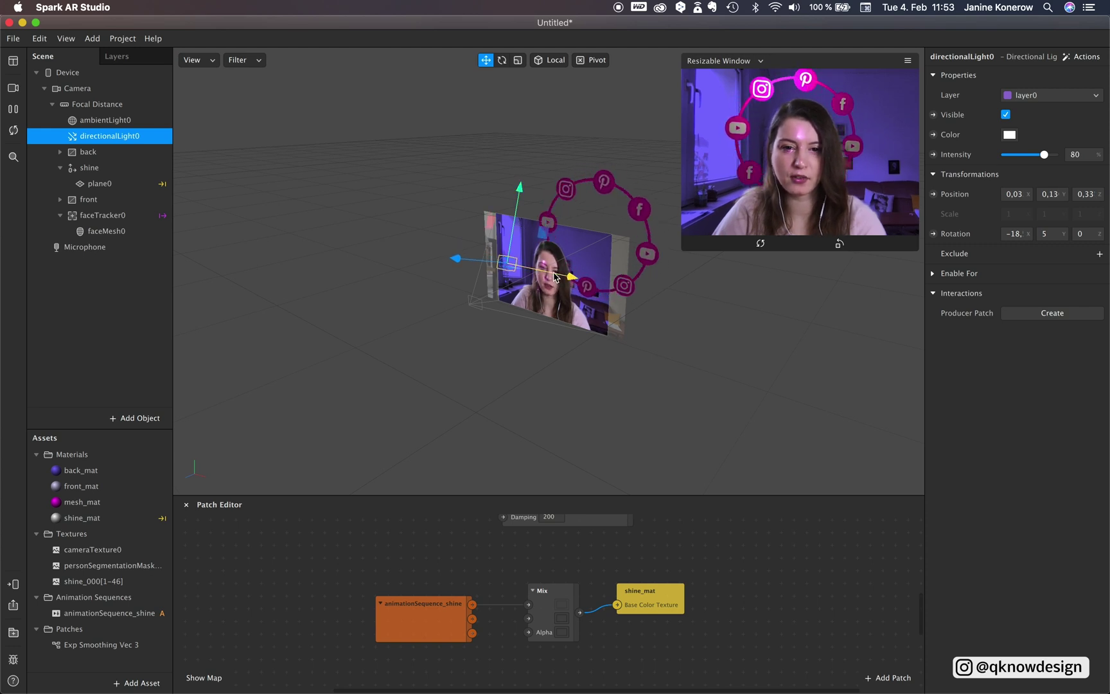
pyautogui.moveTo(555, 278); pyautogui.dragTo(563, 278)
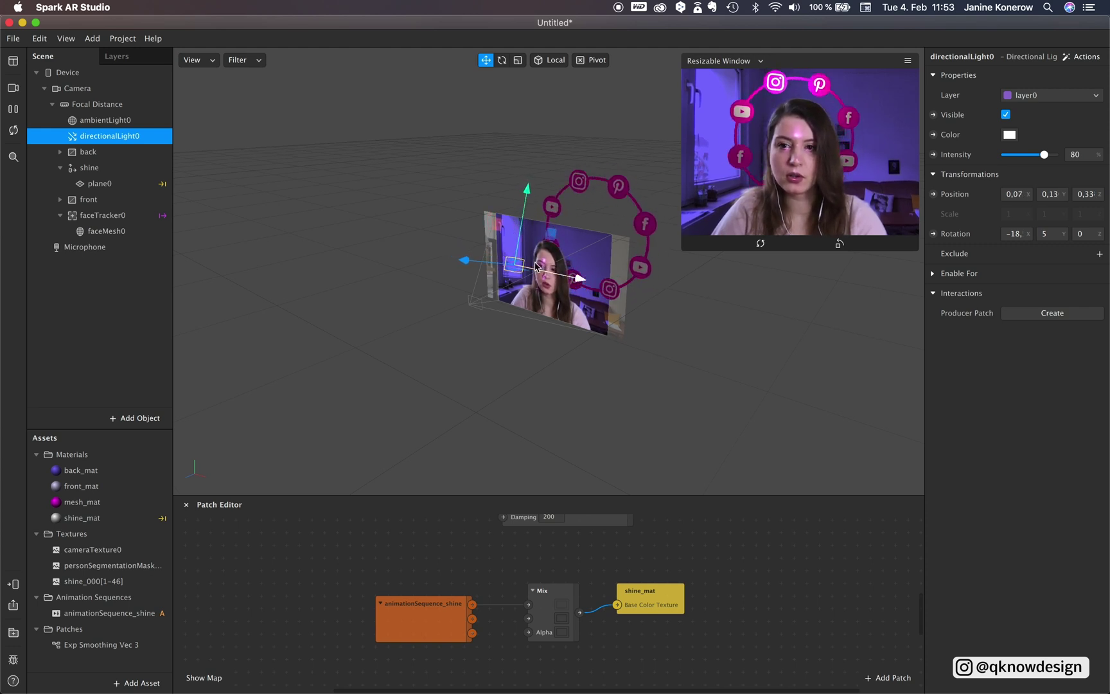
pyautogui.click(501, 60)
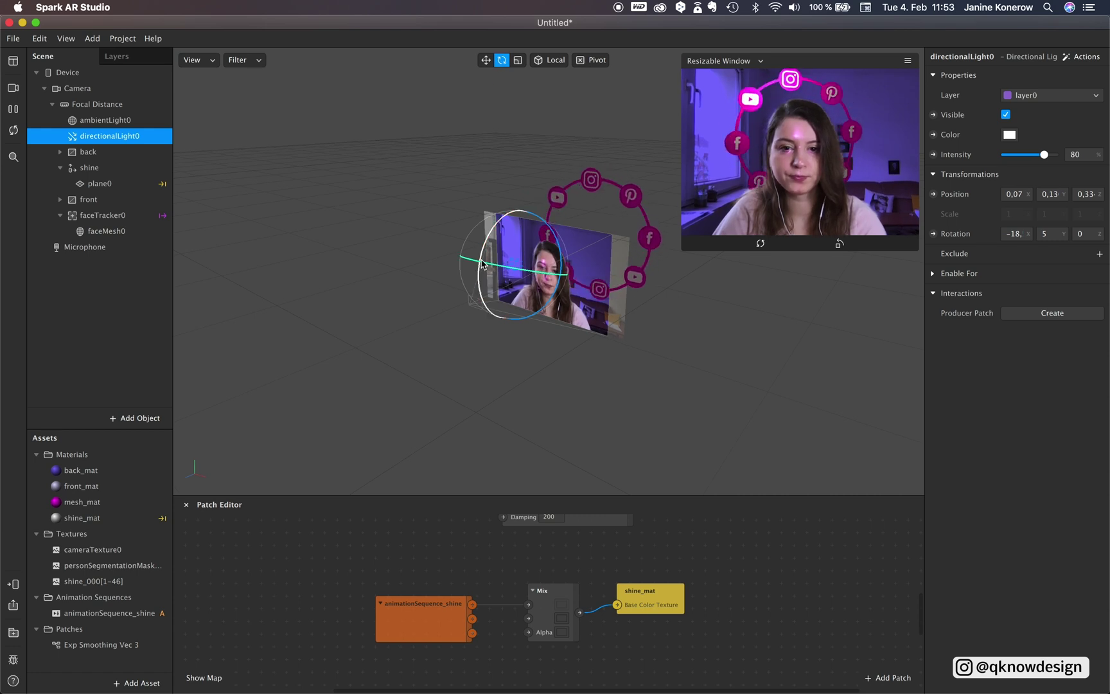
pyautogui.moveTo(483, 268); pyautogui.dragTo(482, 267)
pyautogui.click(486, 60)
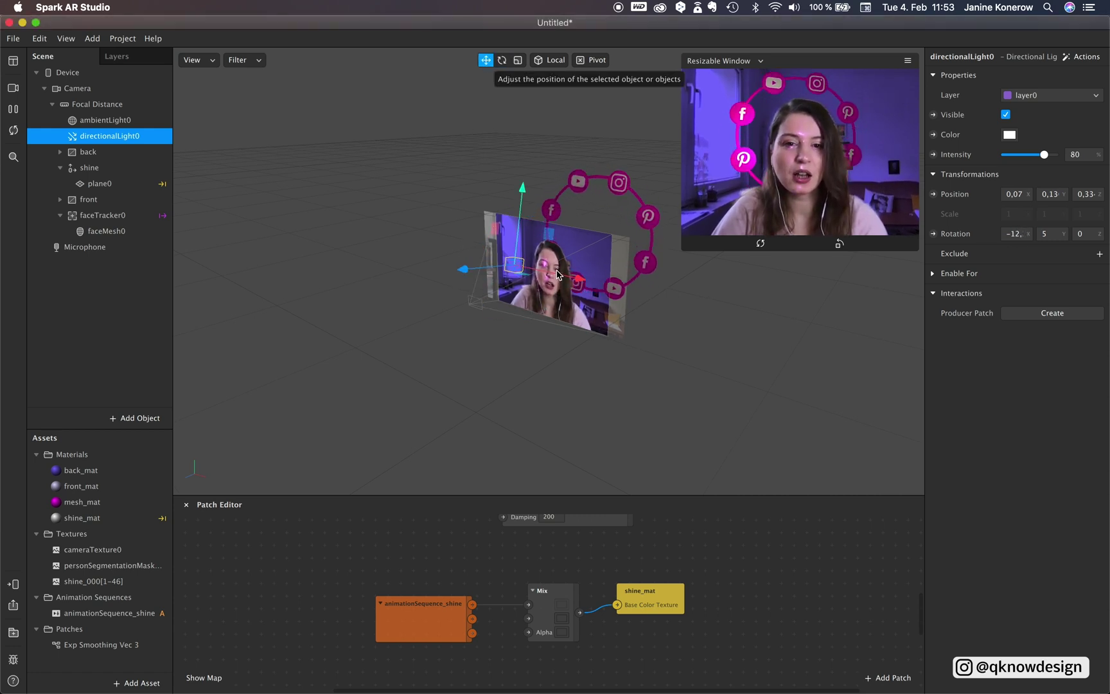
pyautogui.moveTo(561, 278); pyautogui.dragTo(570, 278)
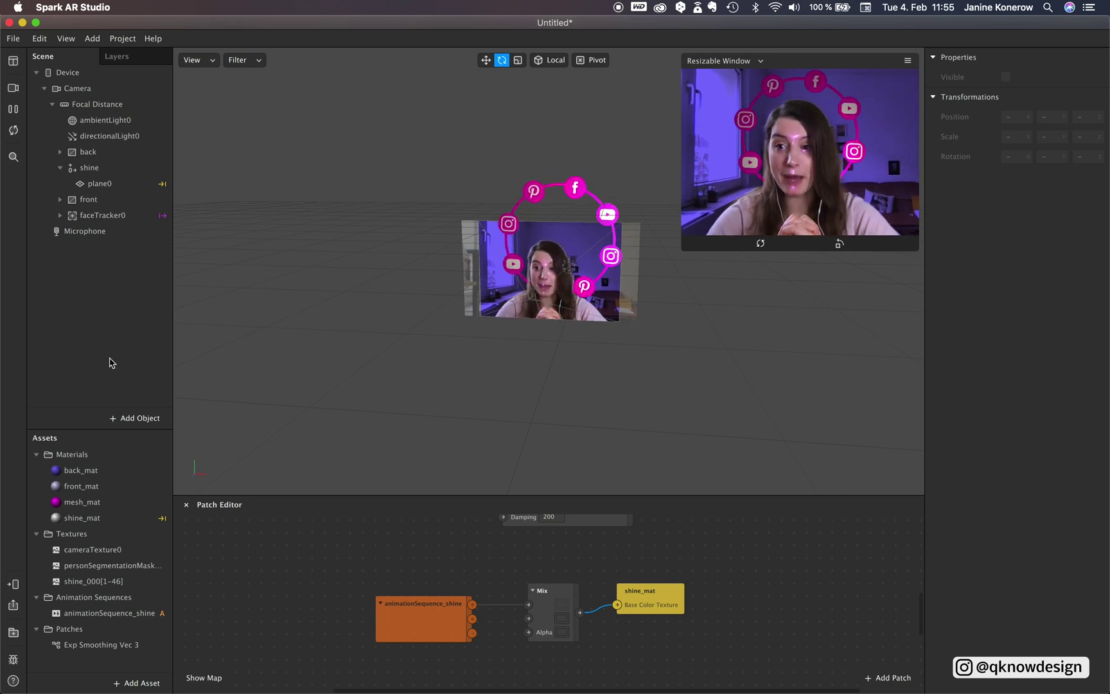
# Restrict the project's platforms to Facebook only by unticking Instagram.
pyautogui.click(138, 418)
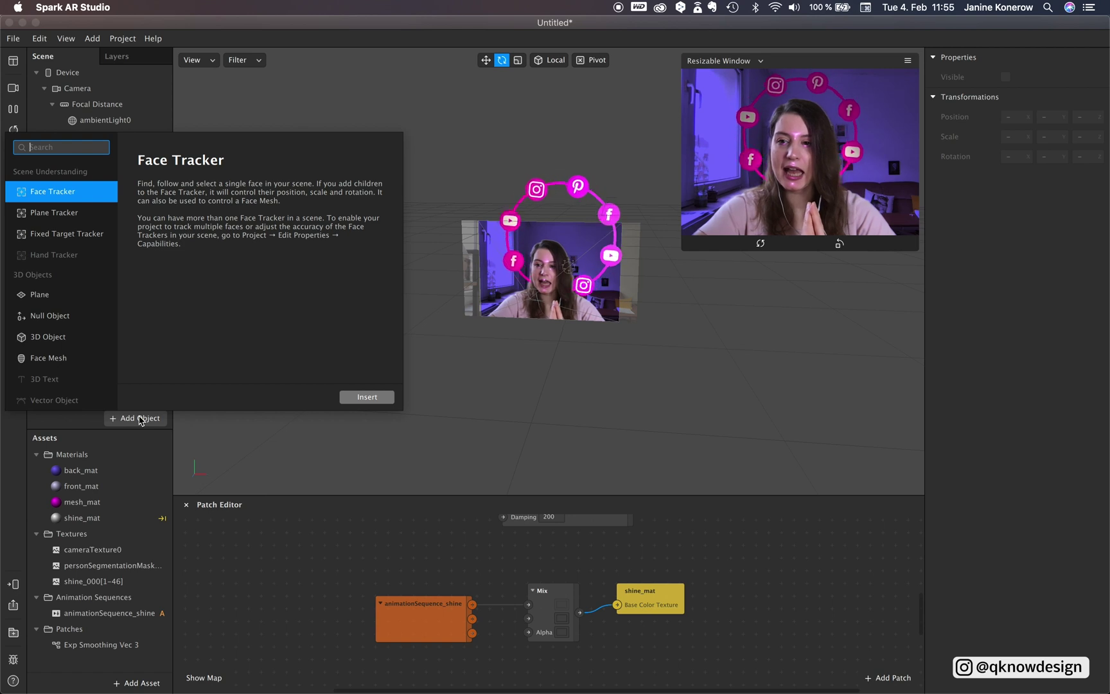
pyautogui.click(52, 261)
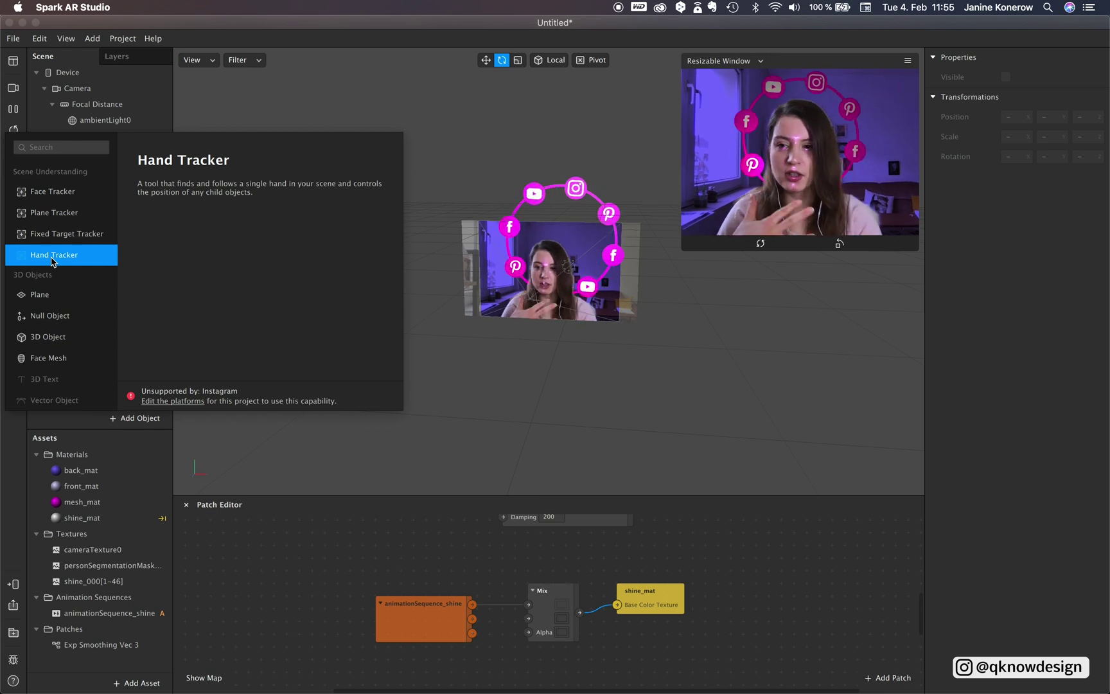
pyautogui.click(190, 402)
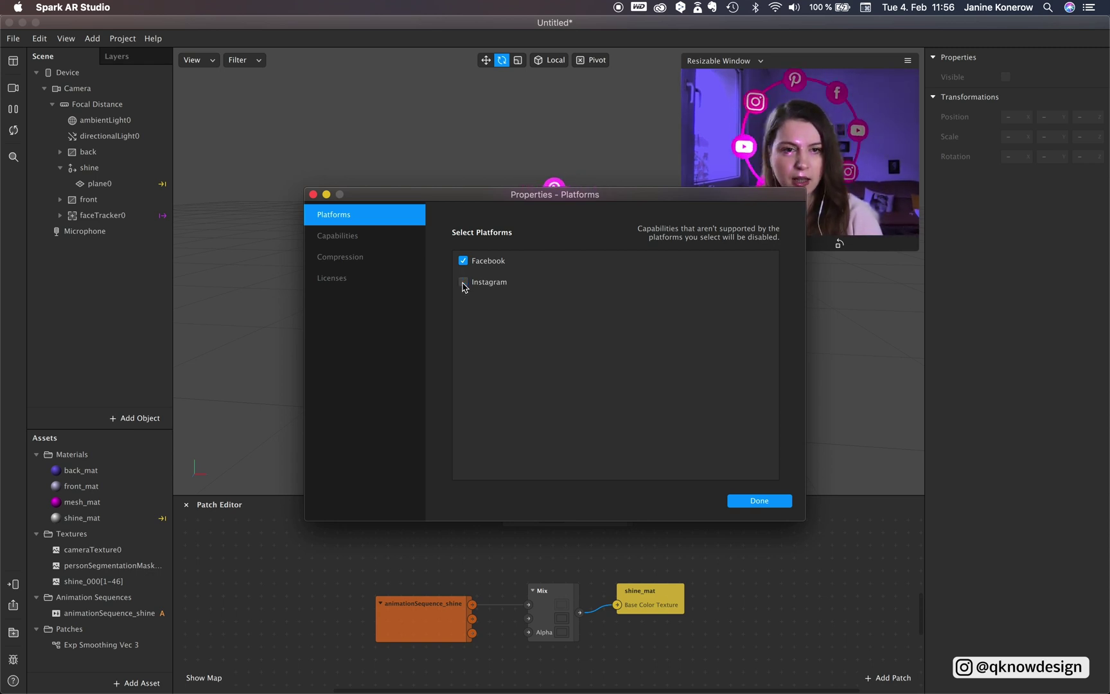
pyautogui.click(779, 503)
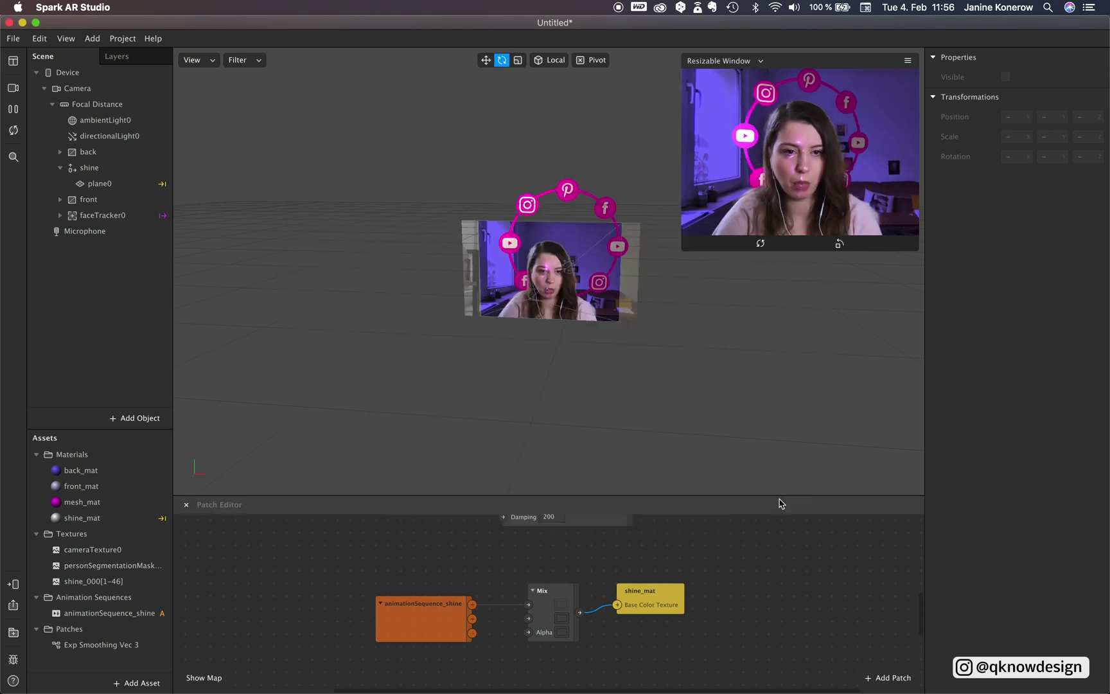
# Insert a Hand Tracker, handTracker0, into the scene.
pyautogui.click(134, 420)
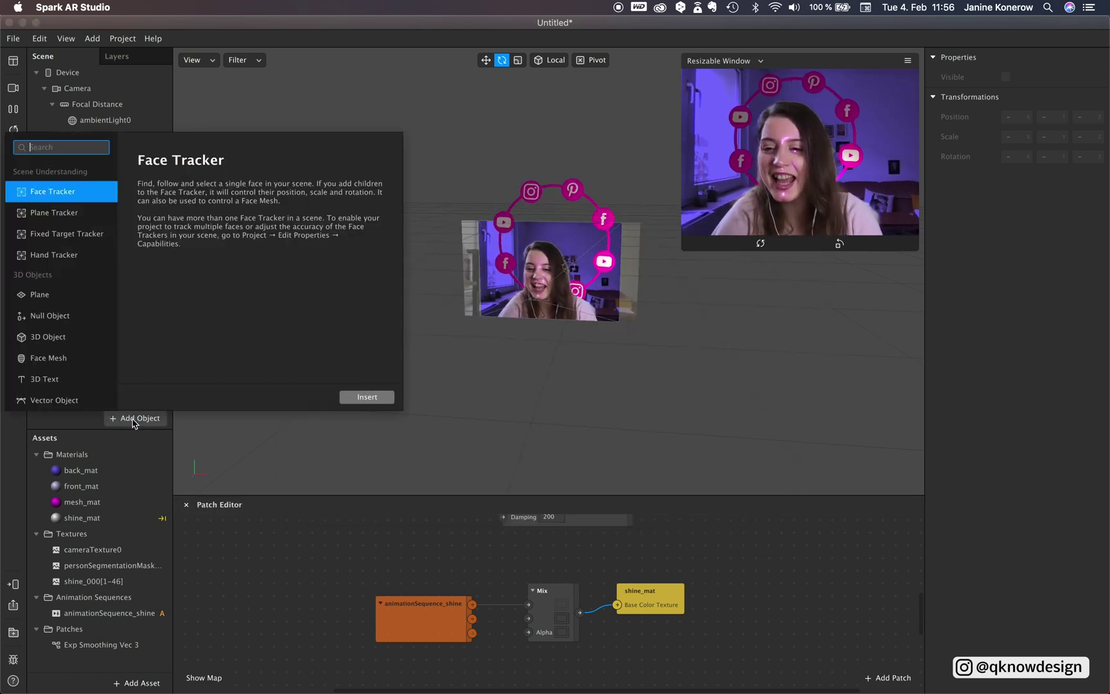
pyautogui.click(69, 258)
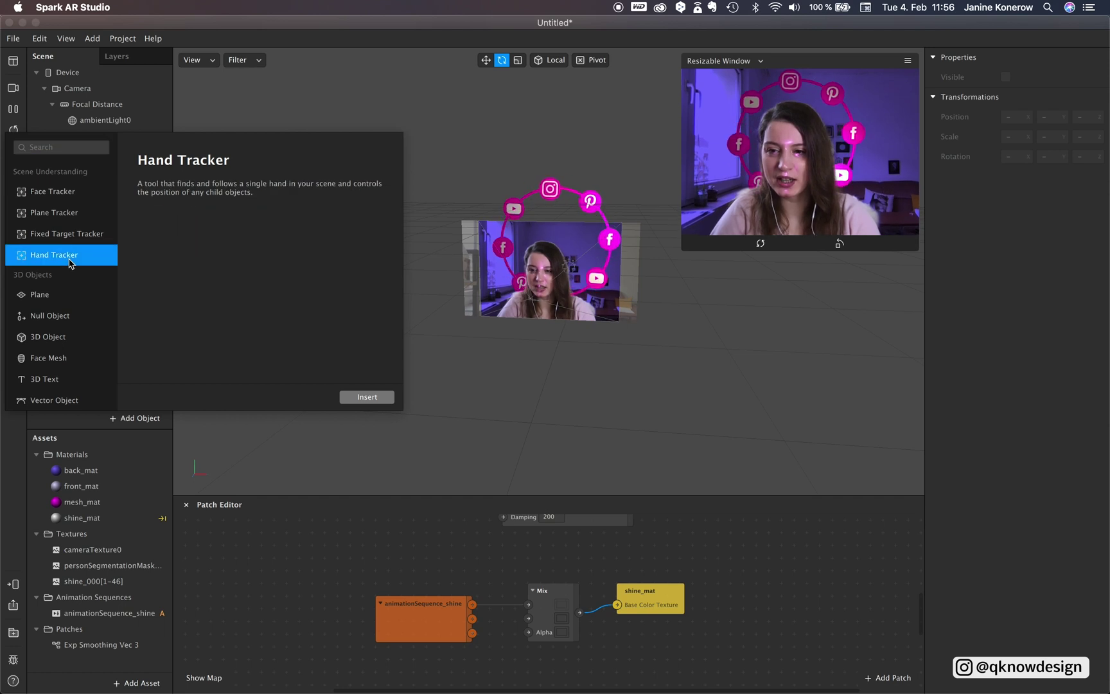
pyautogui.click(387, 396)
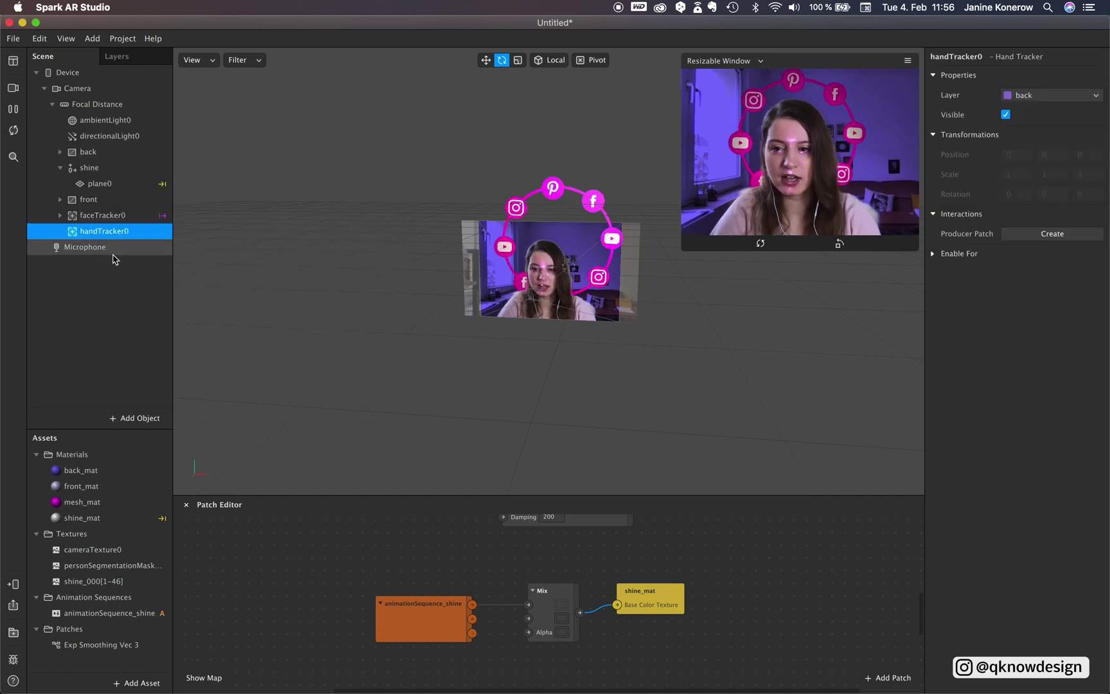
# Insert two particle systems into the scene.
pyautogui.click(122, 416)
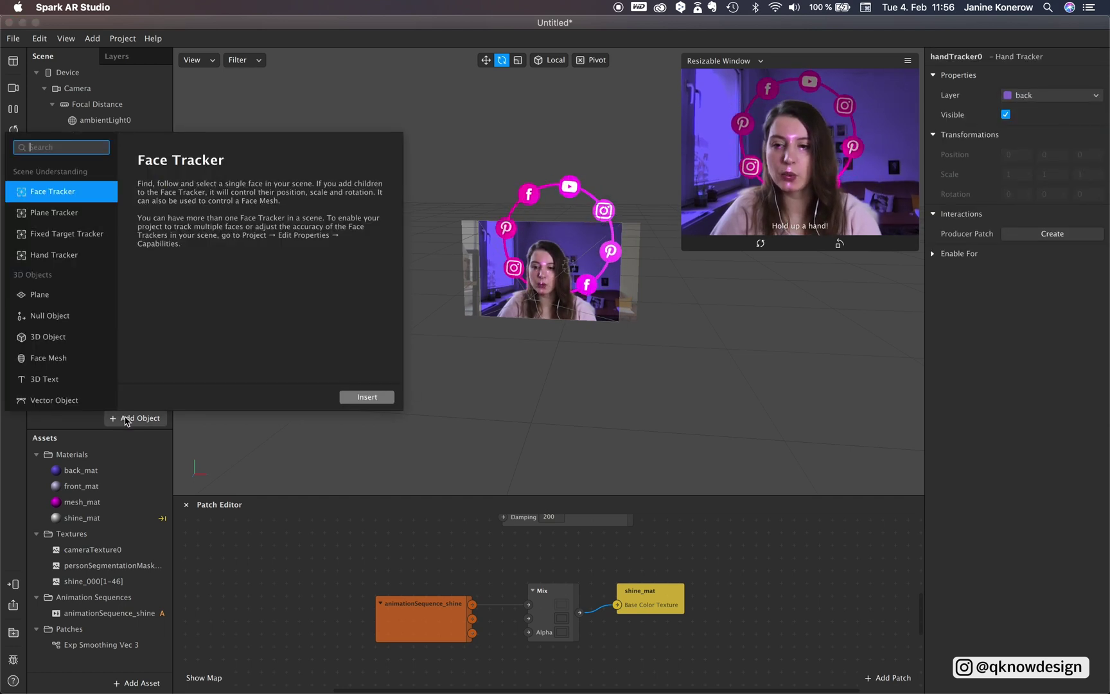
pyautogui.scroll(-5, 69, 369)
pyautogui.click(63, 399)
pyautogui.click(377, 398)
pyautogui.click(132, 416)
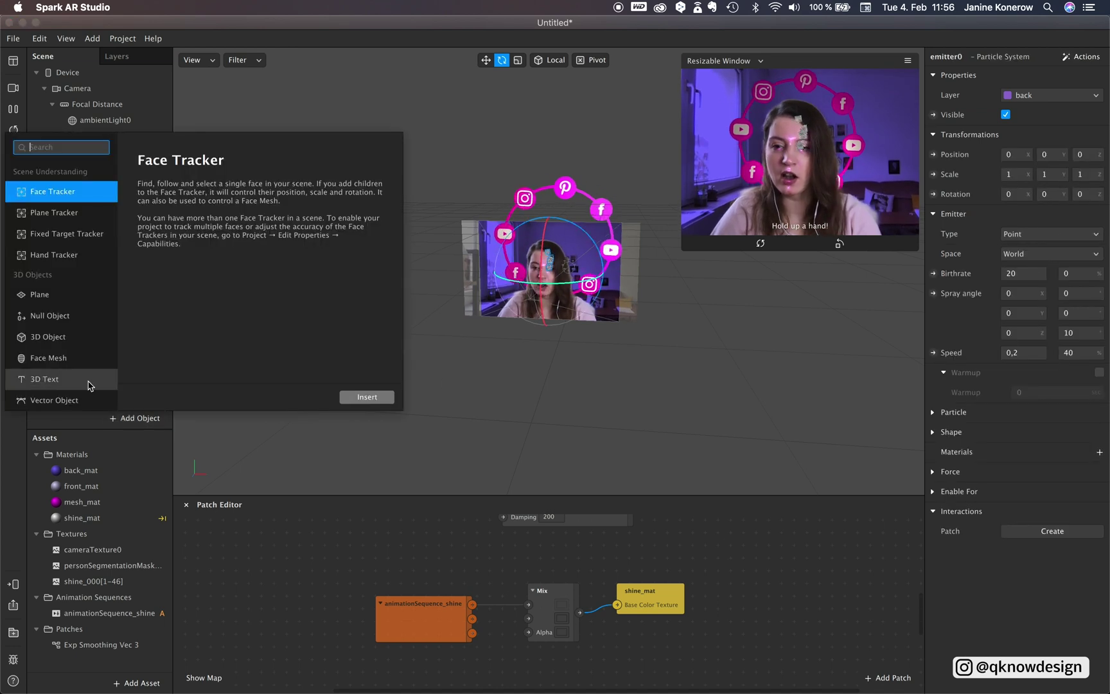
pyautogui.scroll(-5, 56, 389)
pyautogui.scroll(-3, 55, 389)
pyautogui.click(52, 400)
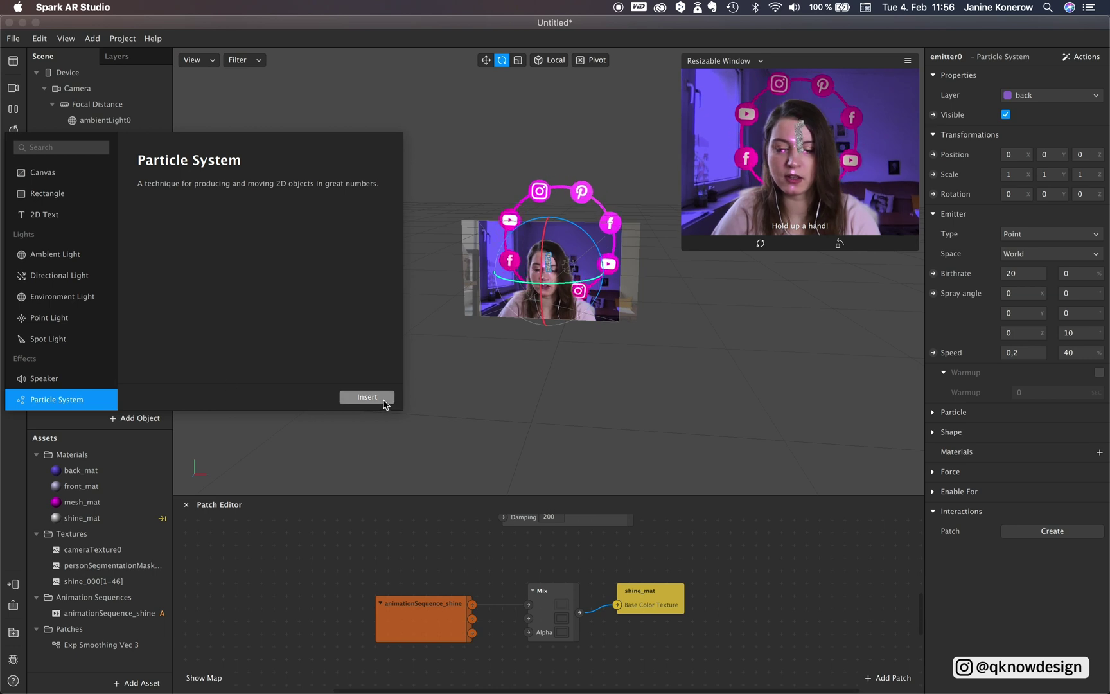
pyautogui.click(379, 400)
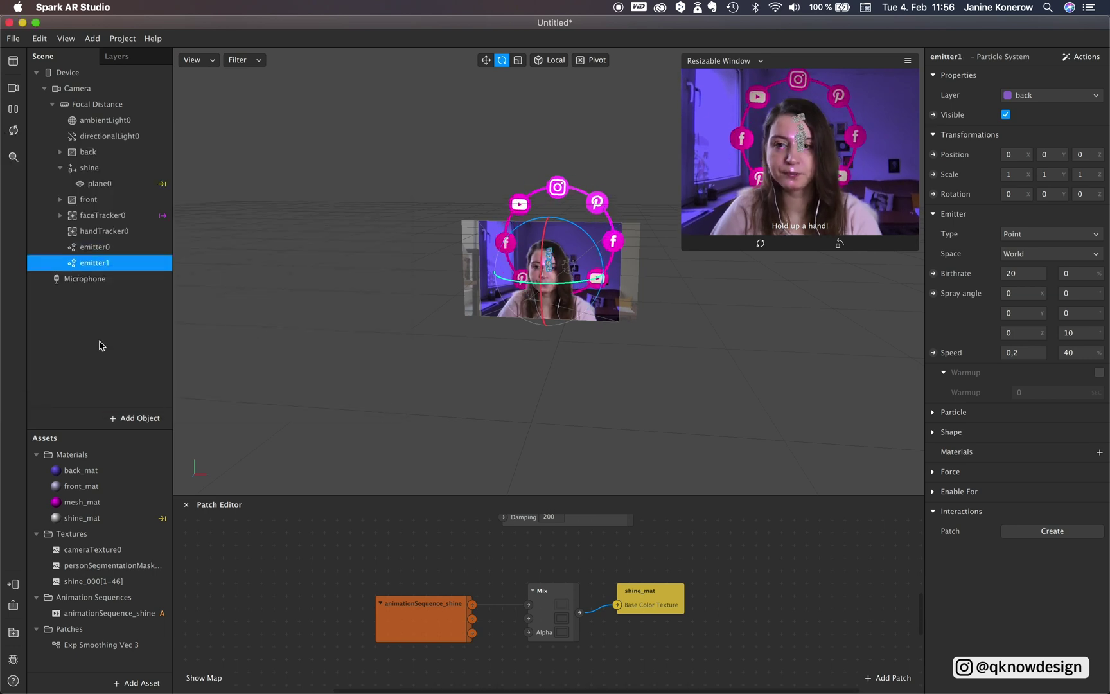
# Rename the two emitters heart and thumb.
pyautogui.click(100, 248)
pyautogui.doubleClick(100, 248)
pyautogui.write('heart')
pyautogui.press('Return')
pyautogui.click(102, 264)
pyautogui.doubleClick(102, 264)
pyautogui.write('thumb')
pyautogui.click(119, 350)
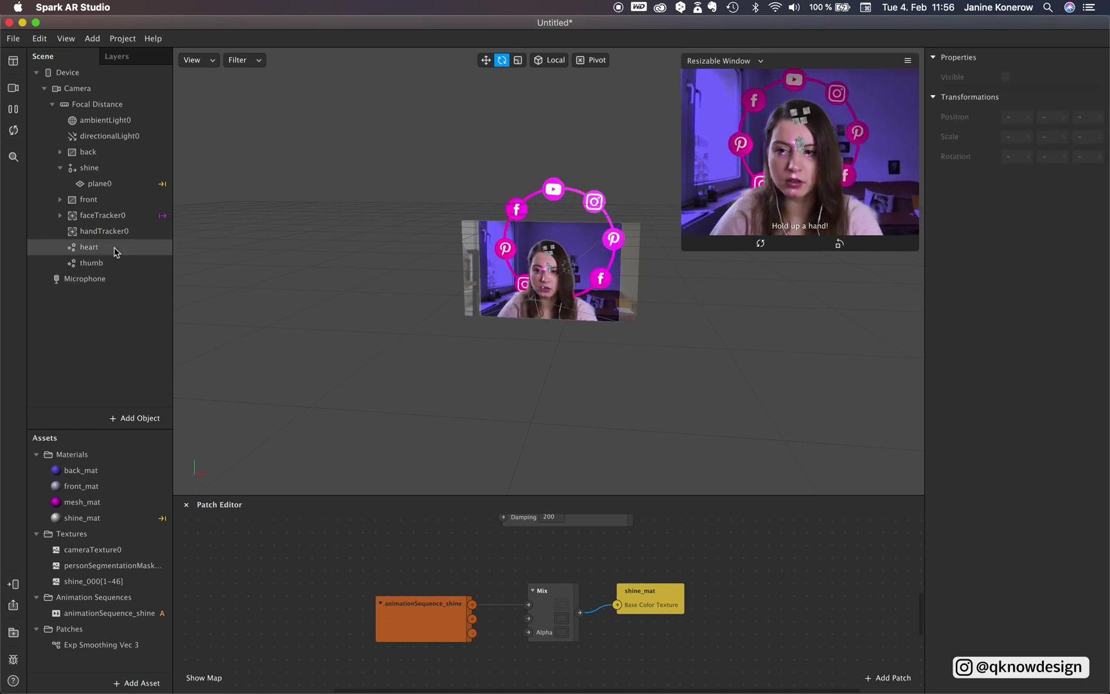
# Create a new material for the heart emitter and rename it heart_mat.
pyautogui.doubleClick(118, 248)
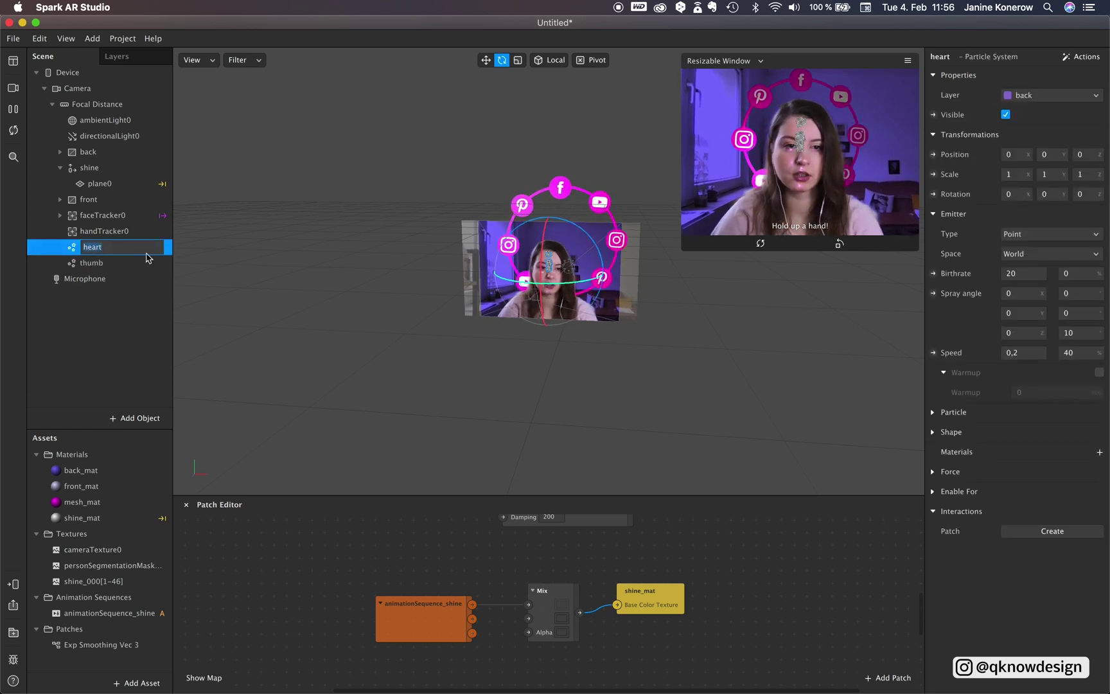
pyautogui.click(1099, 452)
pyautogui.click(1025, 551)
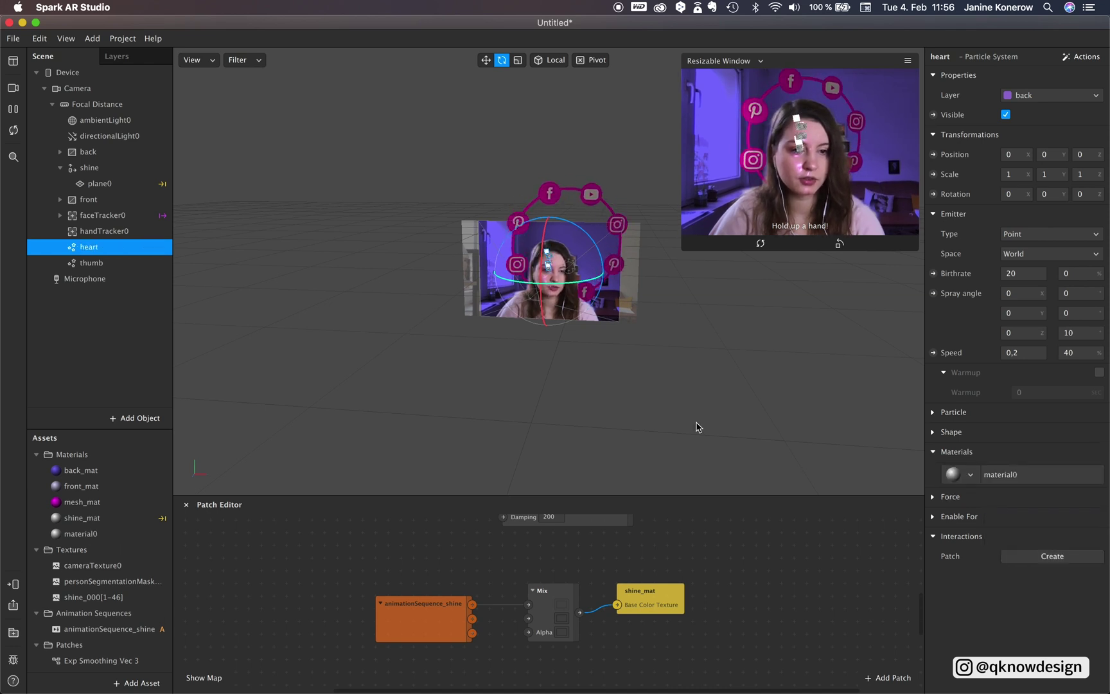
pyautogui.click(90, 534)
pyautogui.doubleClick(94, 535)
pyautogui.write('heart_mat')
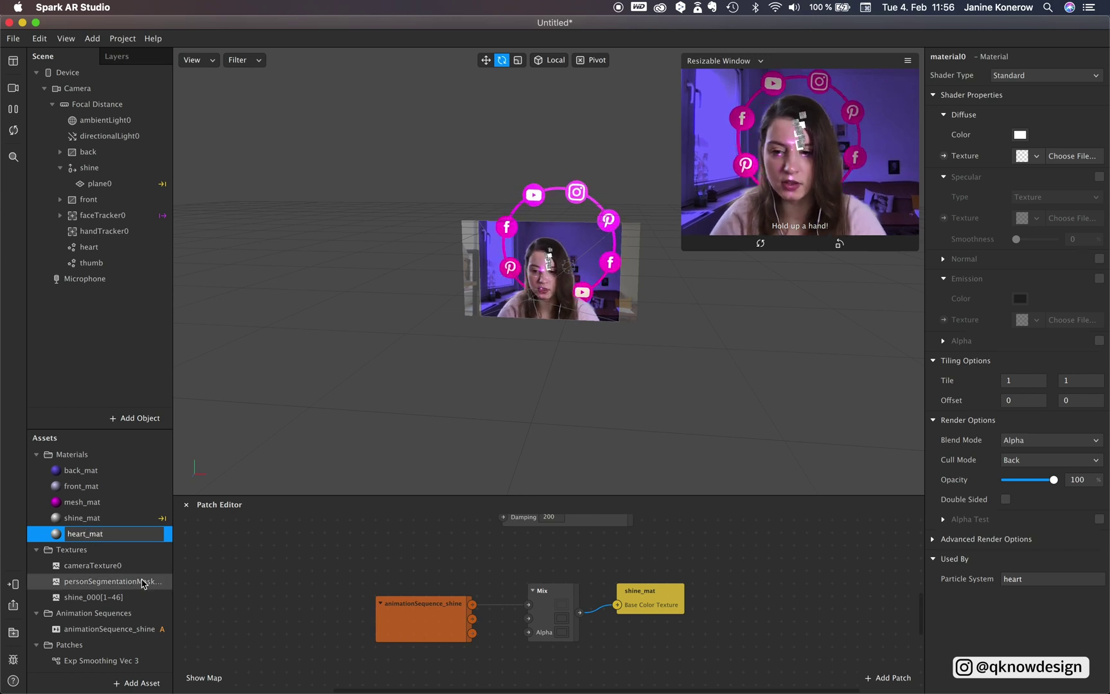
pyautogui.click(132, 582)
# Set heart_mat's diffuse texture to a new texture from IG_heart_icon.png.
pyautogui.click(122, 533)
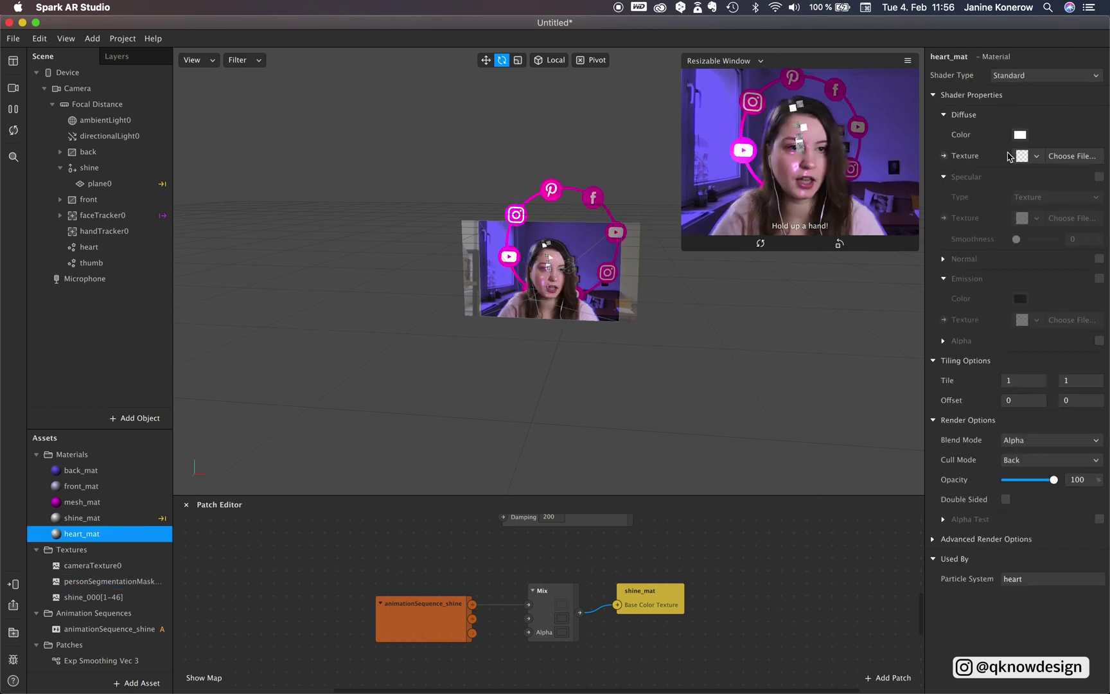
pyautogui.click(1036, 156)
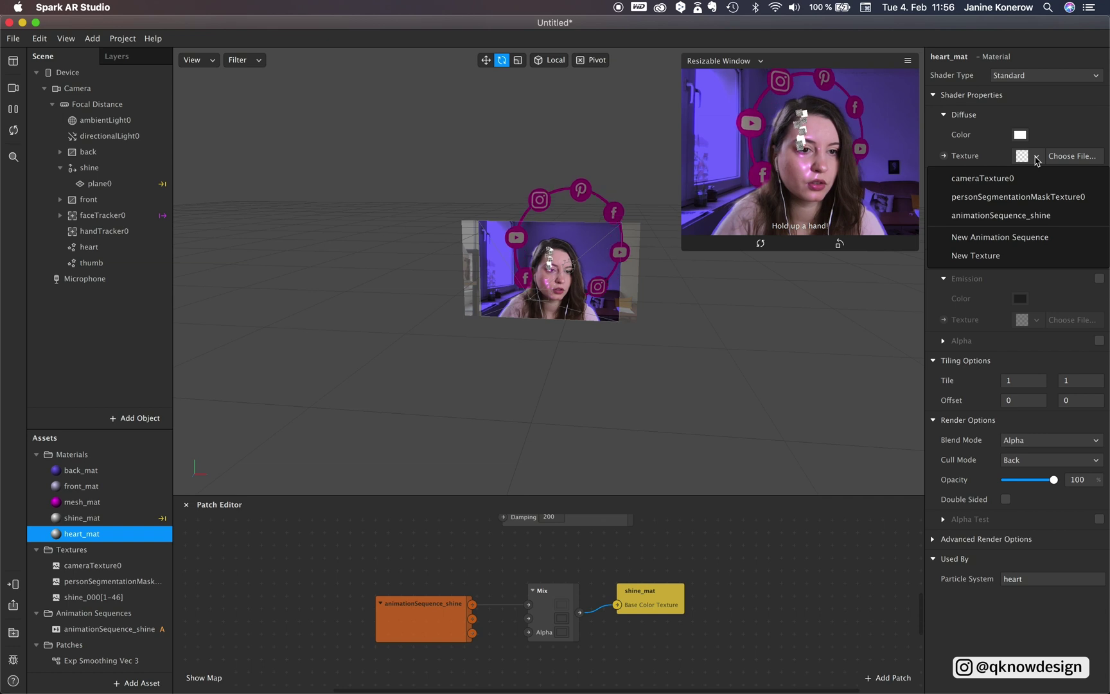
pyautogui.click(990, 257)
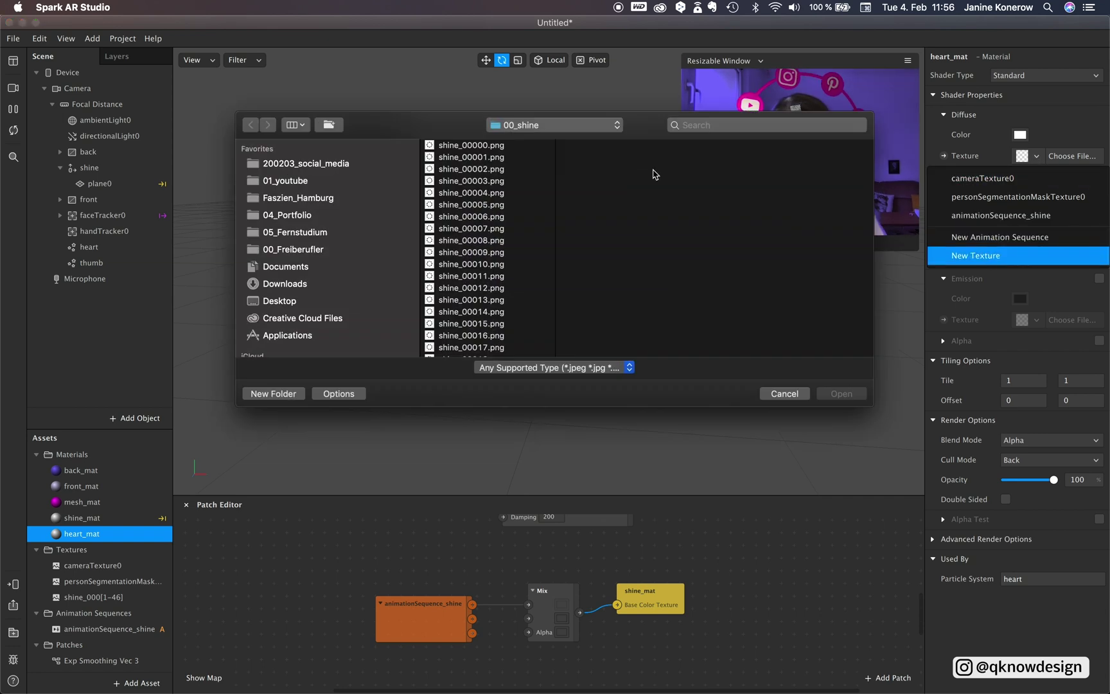
pyautogui.click(550, 126)
pyautogui.click(518, 120)
pyautogui.click(607, 169)
pyautogui.click(841, 393)
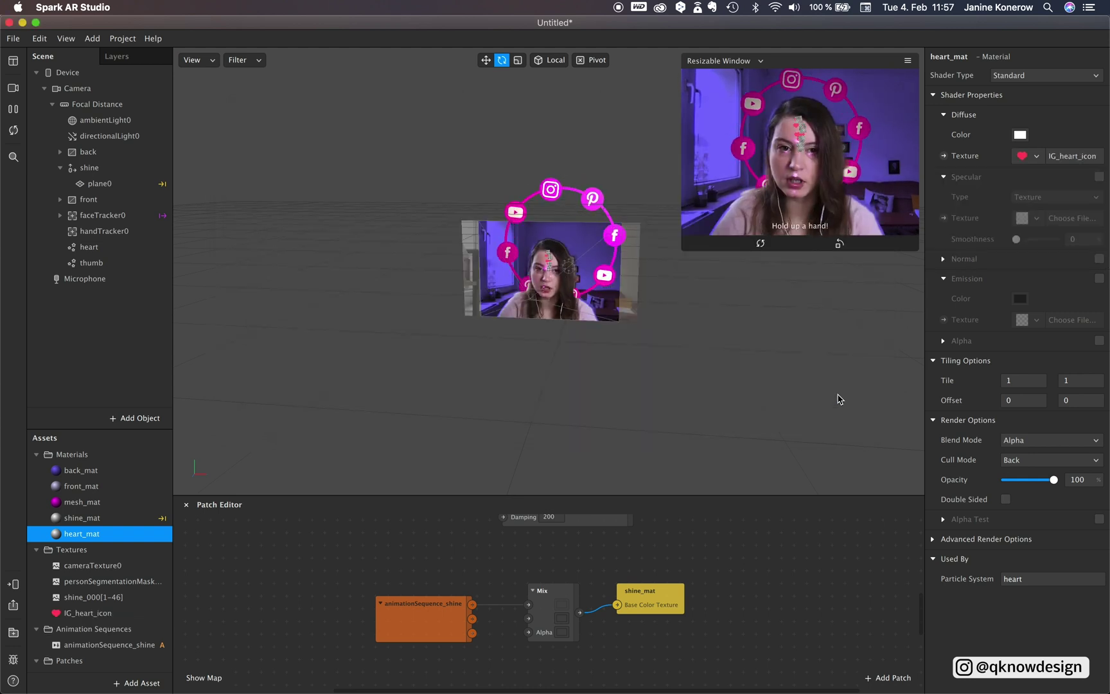
# Create a new material for the thumb emitter and name it thumb_mat.
pyautogui.click(91, 263)
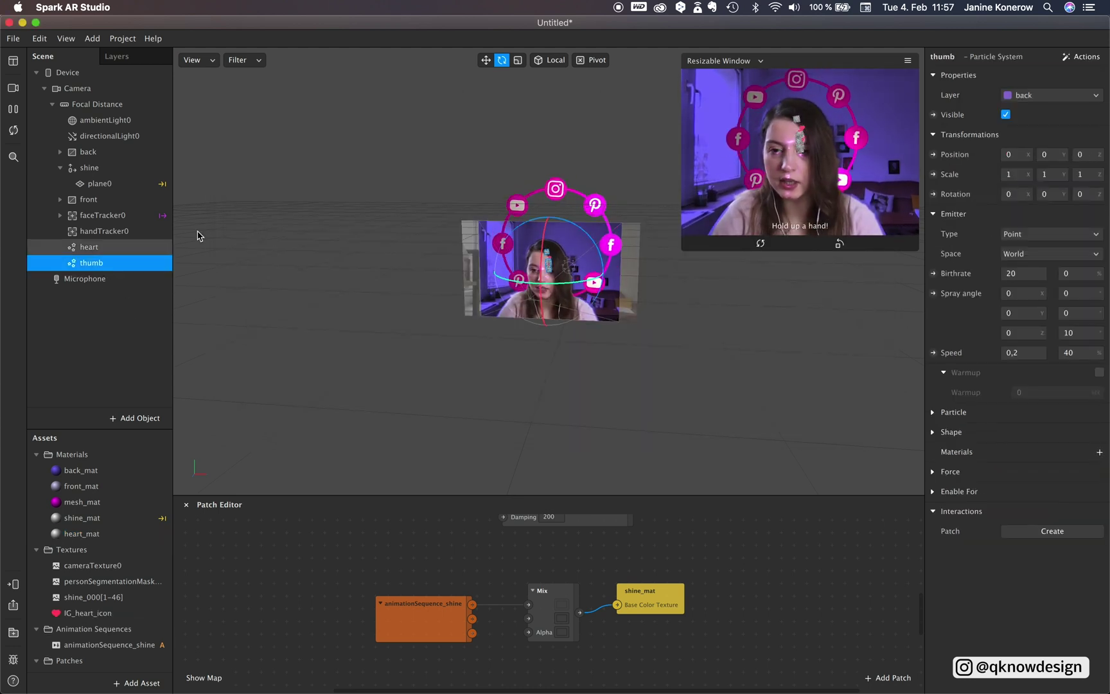
pyautogui.click(1098, 452)
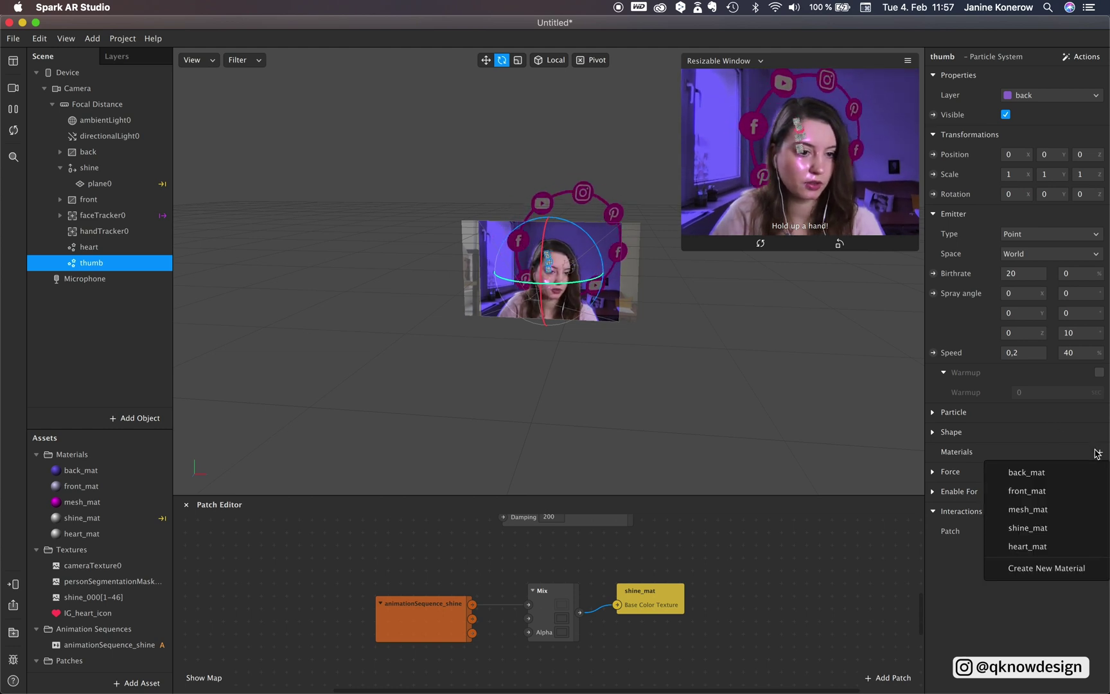
pyautogui.click(1033, 568)
pyautogui.doubleClick(93, 550)
pyautogui.write('thum')
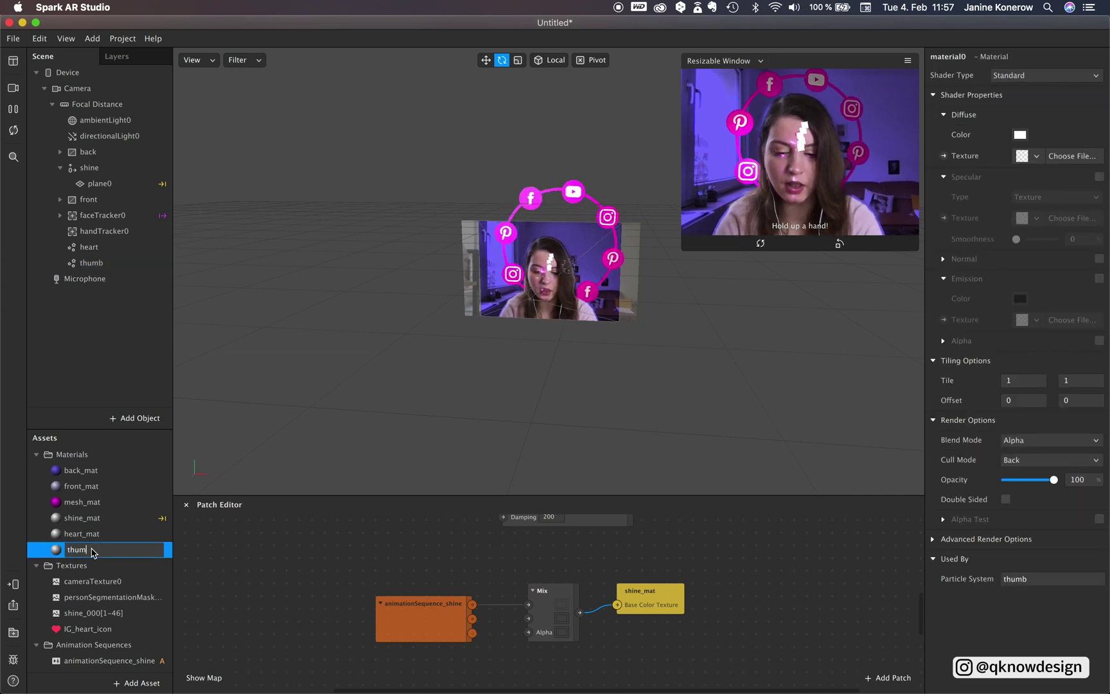
pyautogui.write('b_mat')
pyautogui.press('Return')
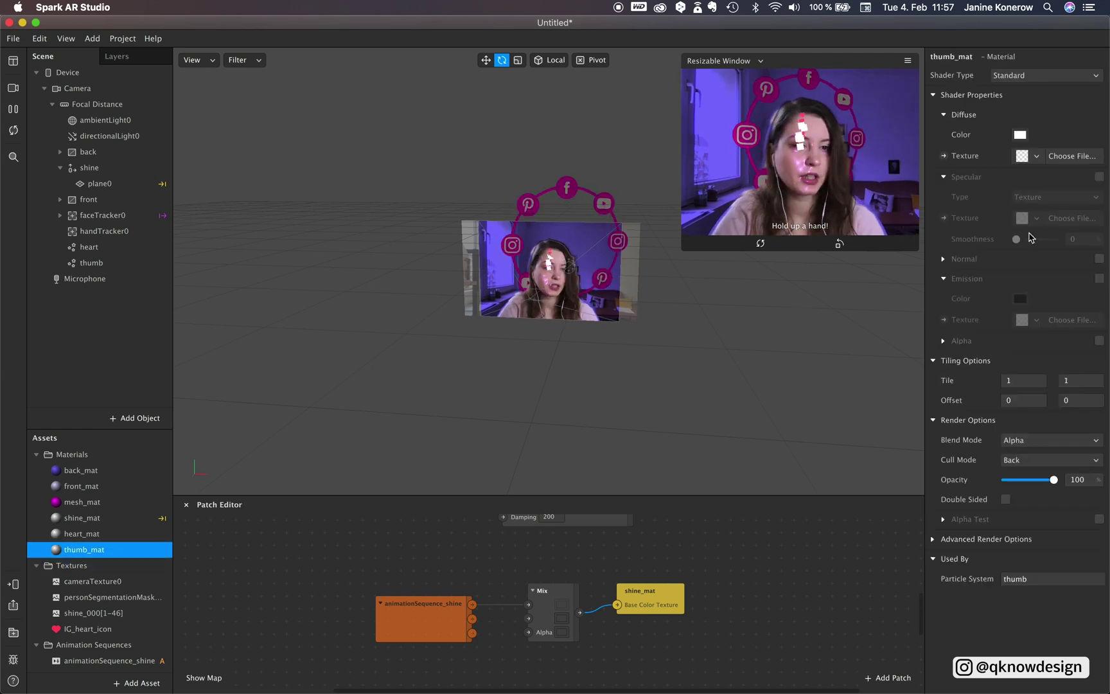
# Set thumb_mat's diffuse texture to a new texture from thumb_icon_color.png.
pyautogui.click(1038, 156)
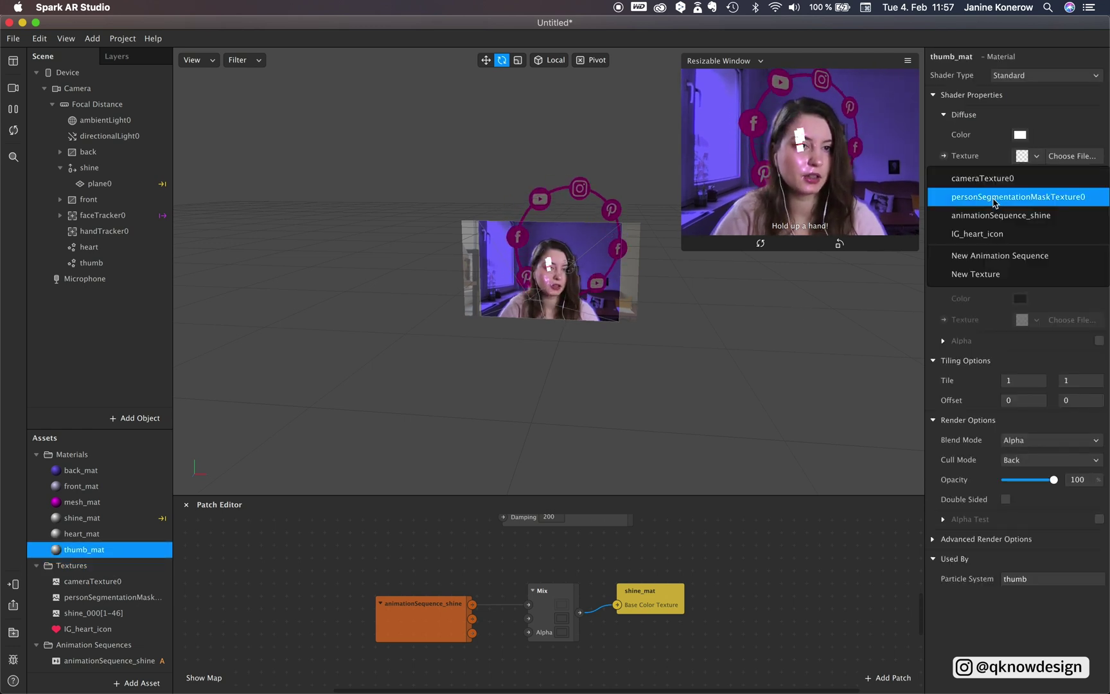
pyautogui.click(988, 274)
pyautogui.click(463, 181)
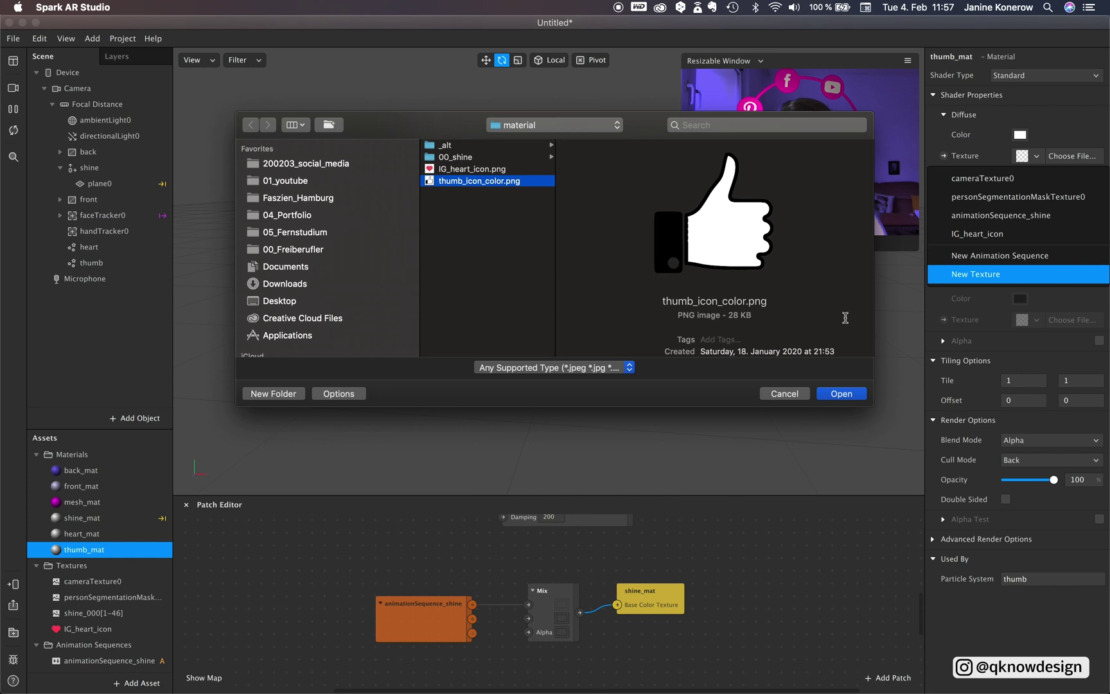
pyautogui.click(842, 394)
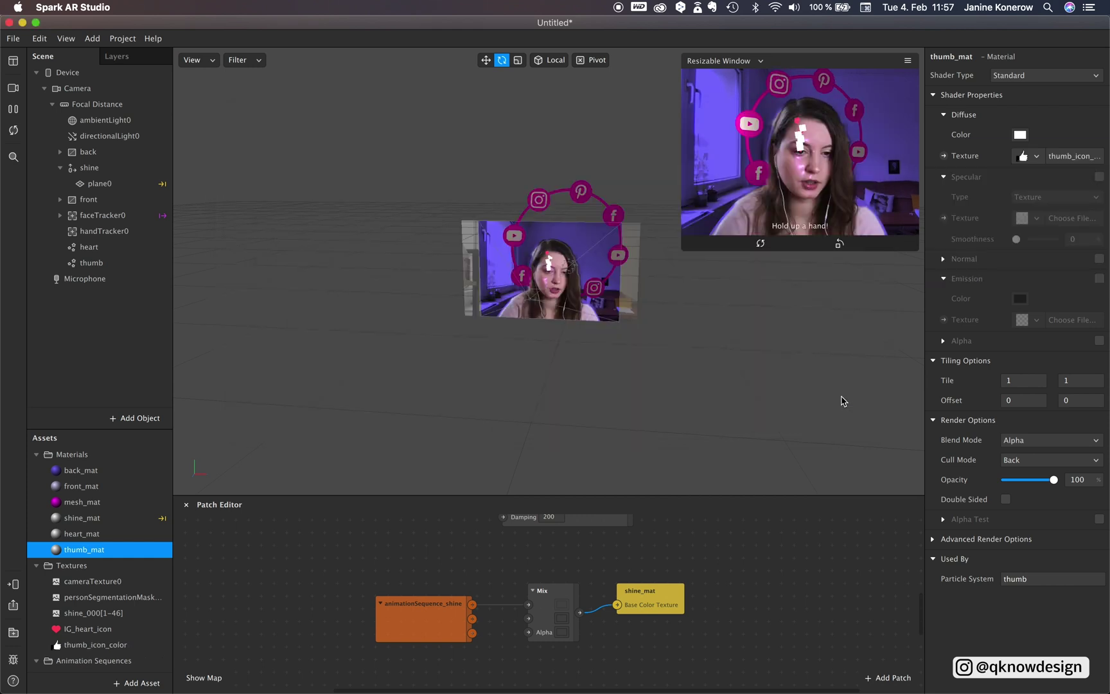
# Select both heart and thumb emitters and set birthrate 2,5 and speed 0,1.
pyautogui.click(90, 247)
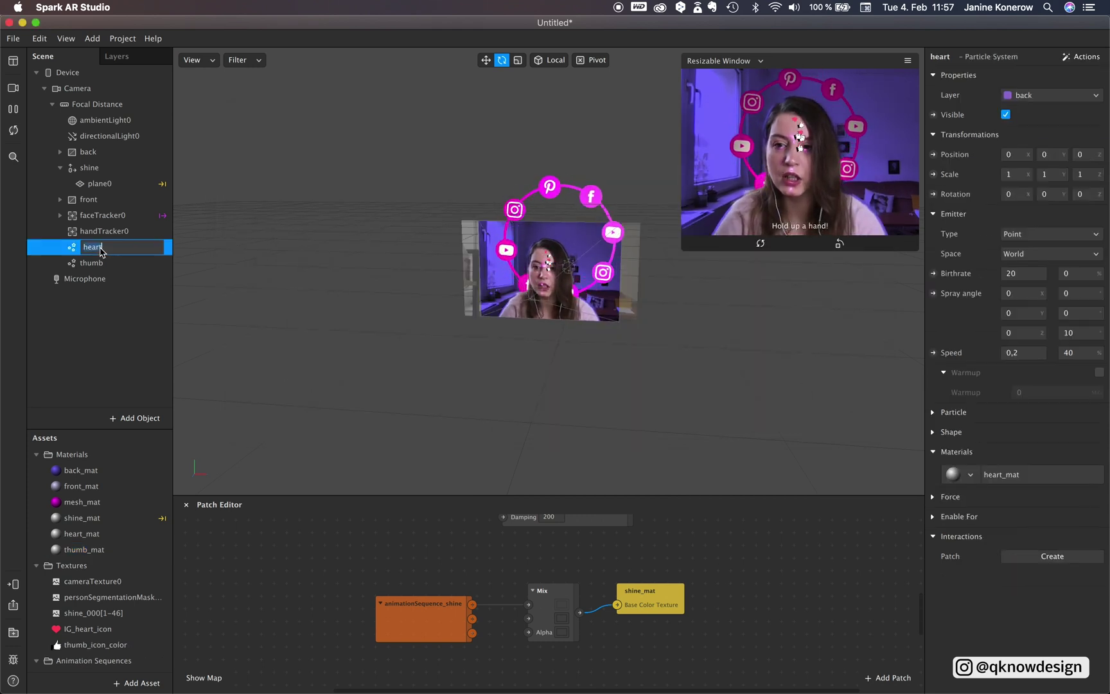
pyautogui.keyDown('shift'); pyautogui.click(103, 264); pyautogui.keyUp('shift')
pyautogui.click(101, 248)
pyautogui.keyDown('shift'); pyautogui.click(99, 264); pyautogui.keyUp('shift')
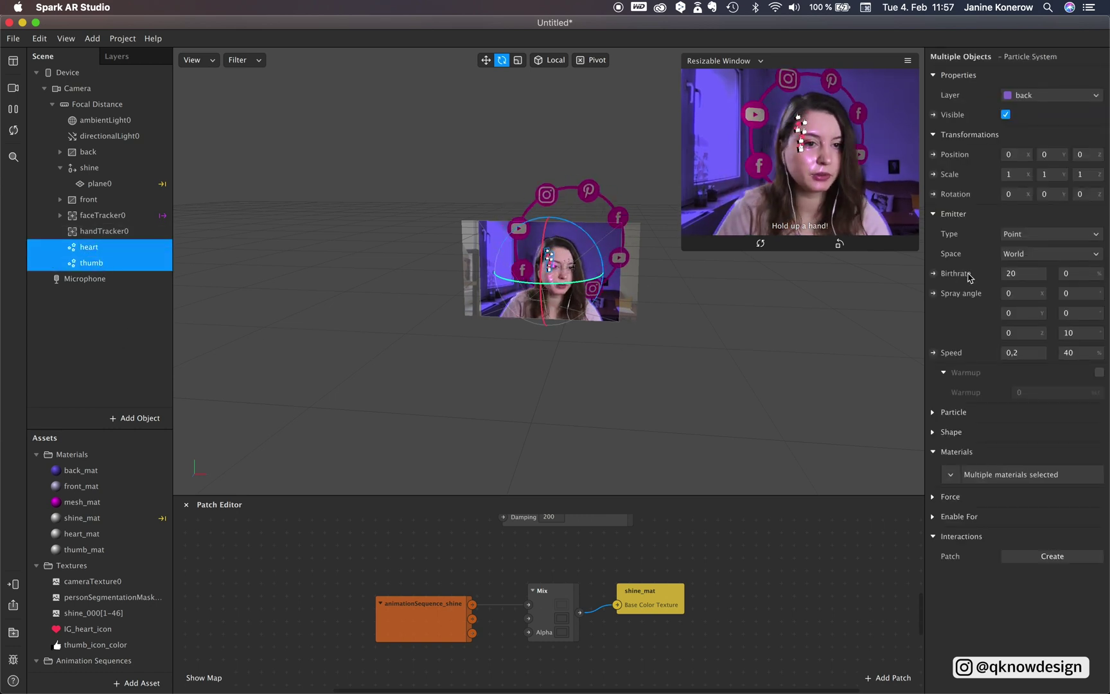
pyautogui.click(1028, 275)
pyautogui.press('BackSpace')
pyautogui.write(',5')
pyautogui.click(1079, 275)
pyautogui.click(1022, 355)
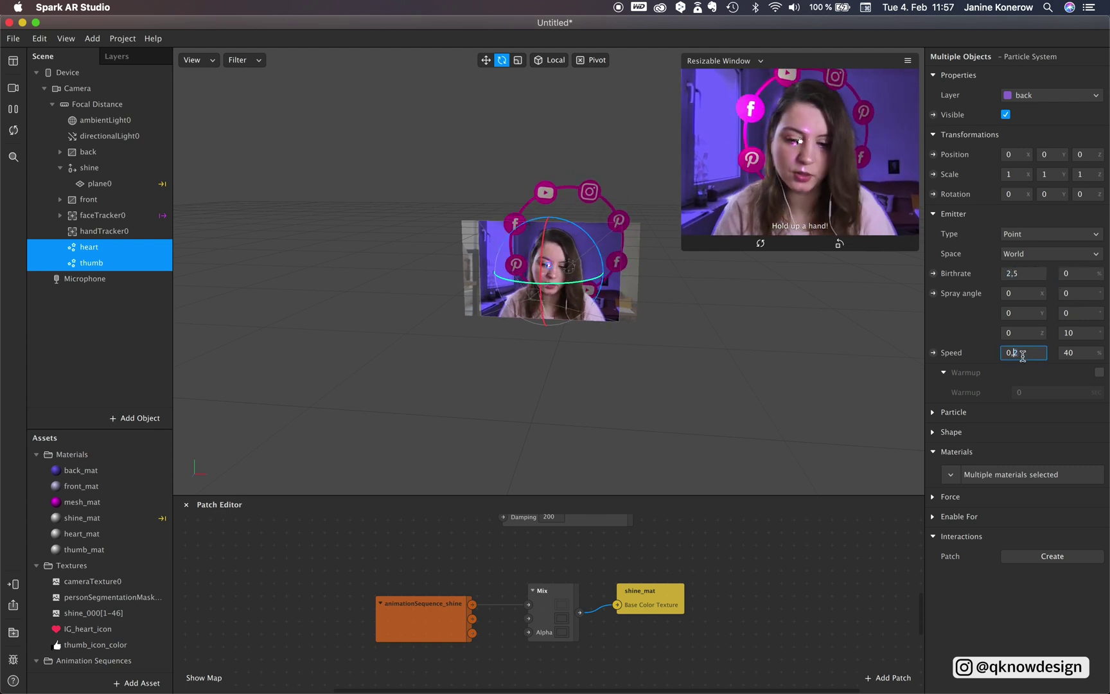
pyautogui.press('BackSpace')
pyautogui.write('1')
pyautogui.click(1027, 294)
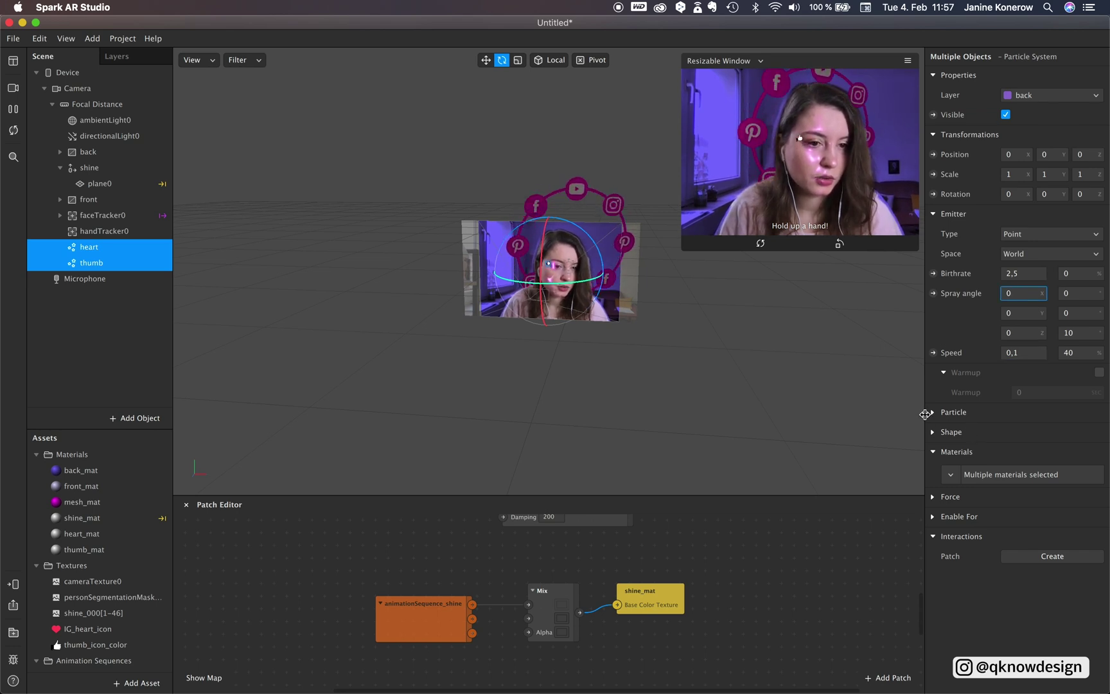
# Set the particle lifespan to 6 and particle scale to 0,015.
pyautogui.click(932, 413)
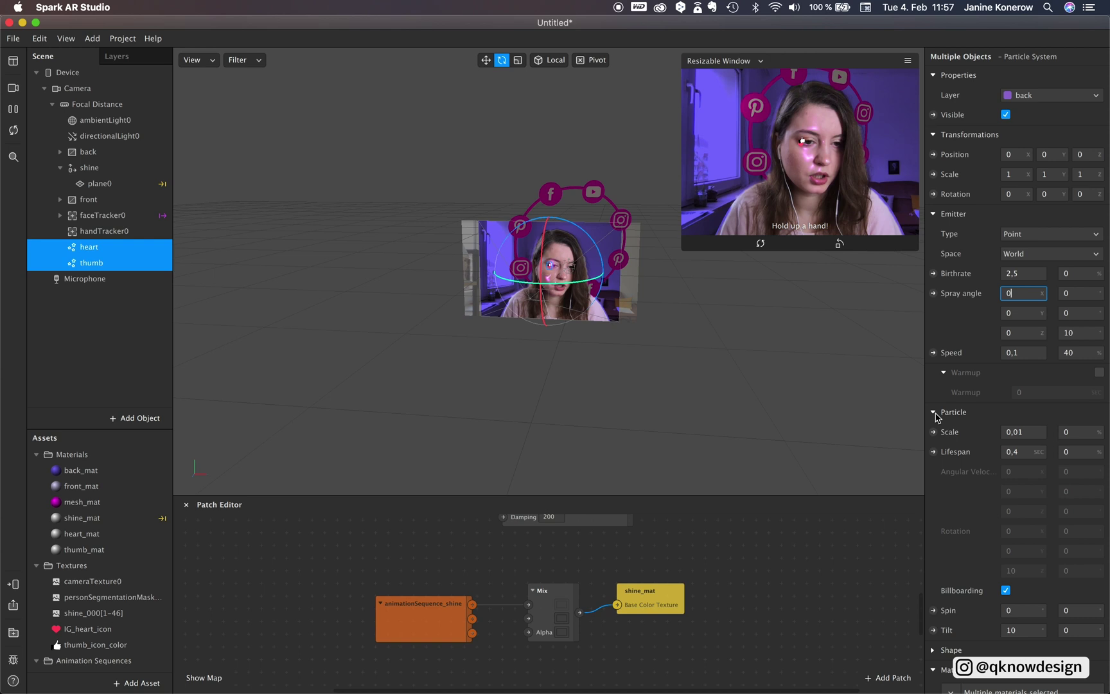
pyautogui.click(1021, 454)
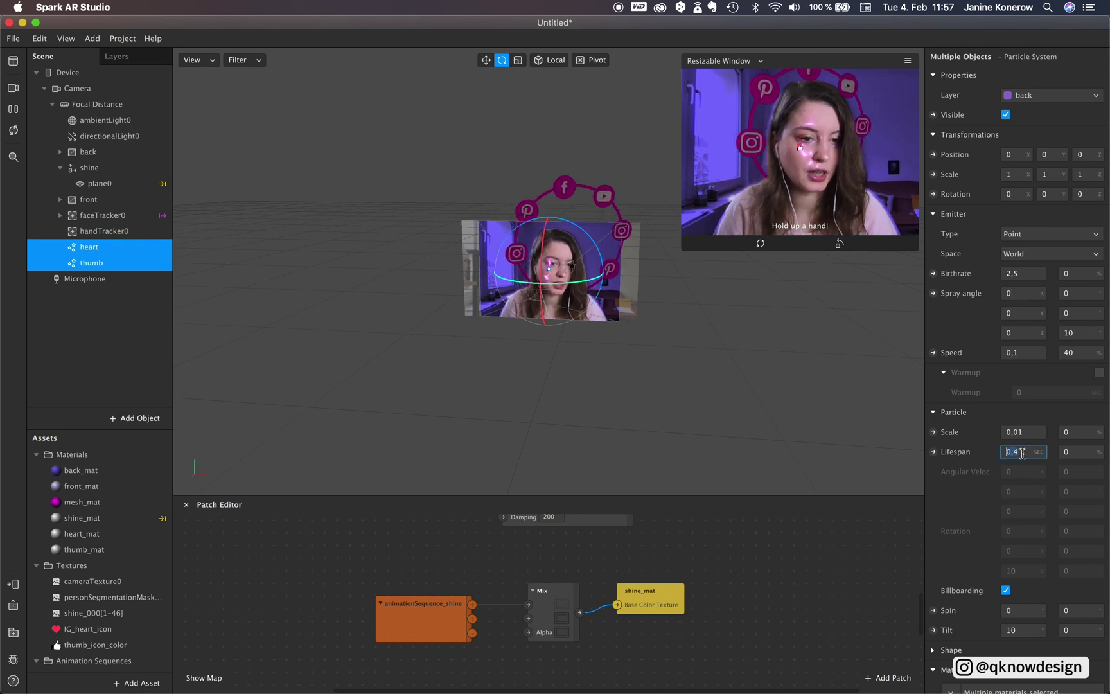
pyautogui.write('6')
pyautogui.click(1026, 430)
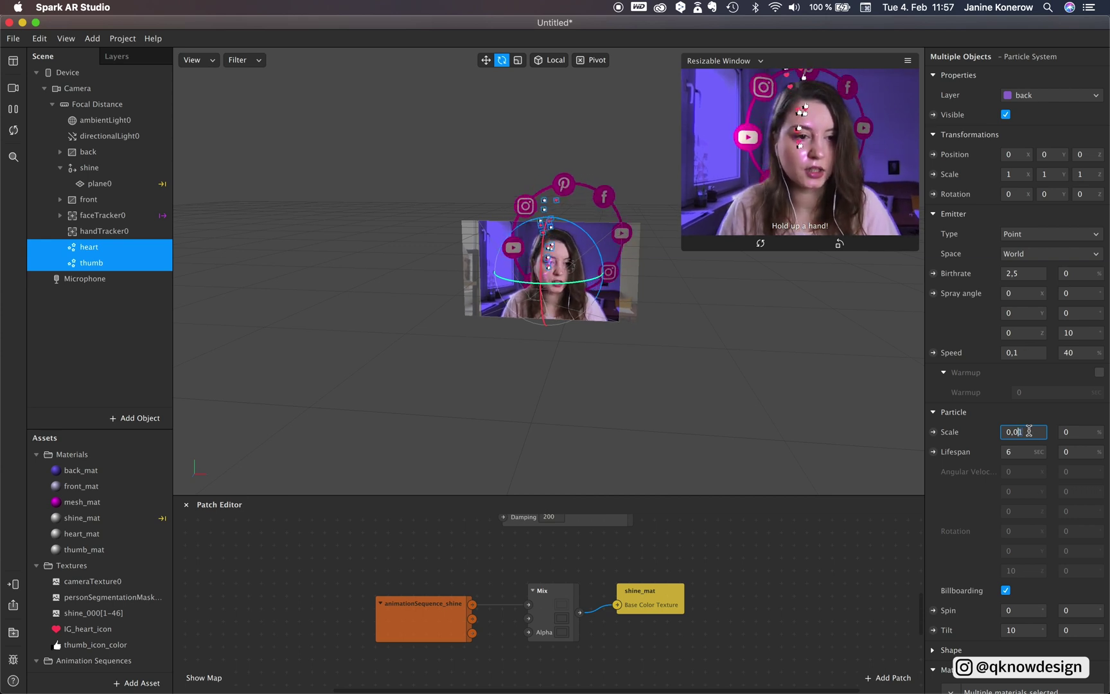
pyautogui.write('5')
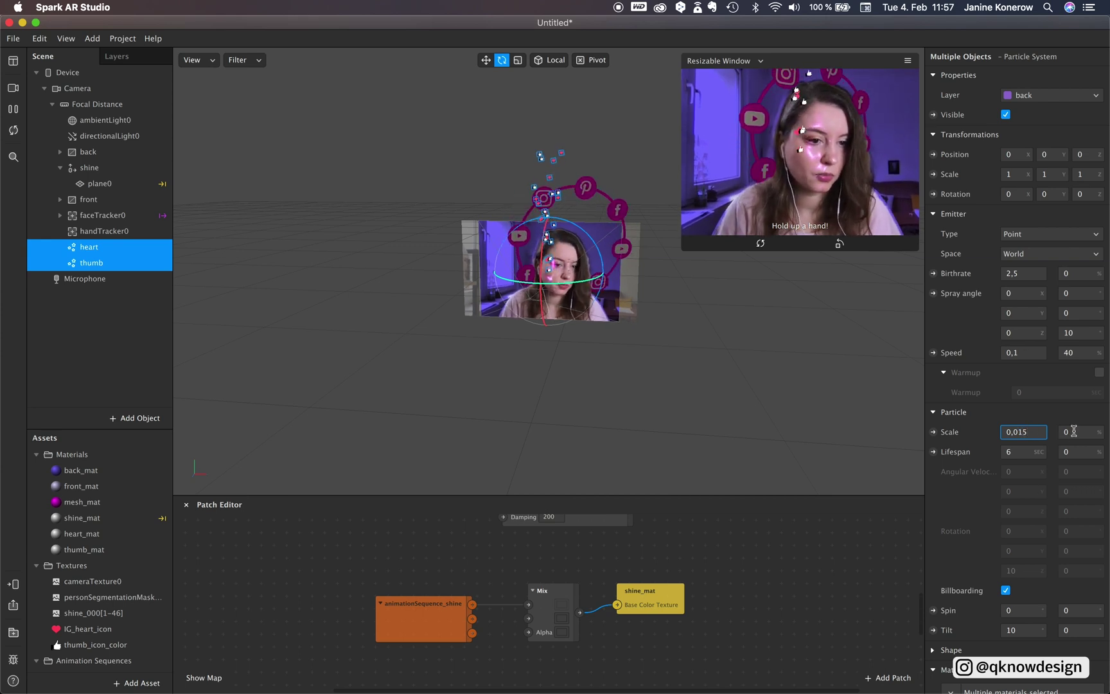
pyautogui.click(1074, 432)
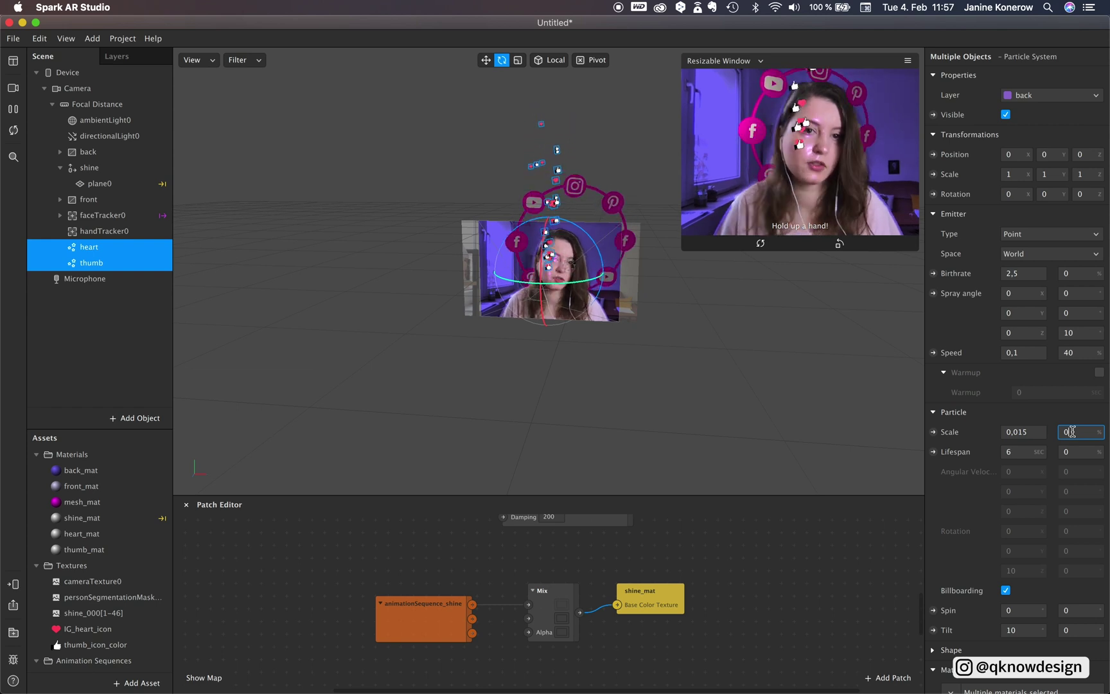
# Turn off billboarding and set angular velocity X and Y to 10.
pyautogui.scroll(-2, 1024, 632)
pyautogui.scroll(-3, 1024, 632)
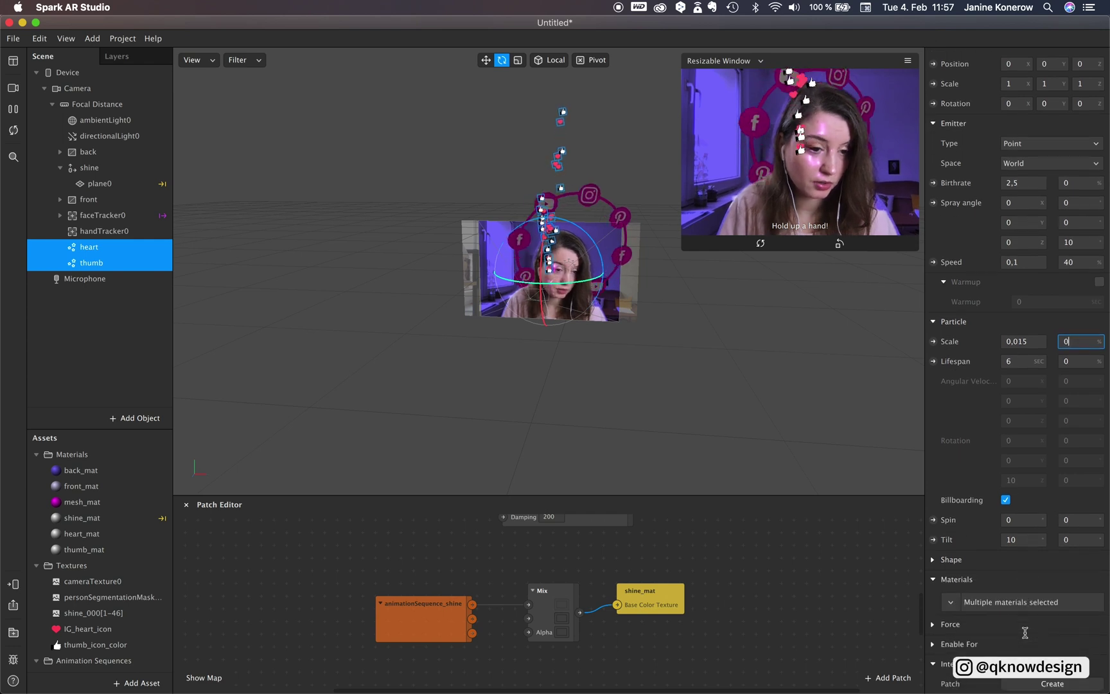
pyautogui.click(1006, 500)
pyautogui.scroll(-3, 1010, 508)
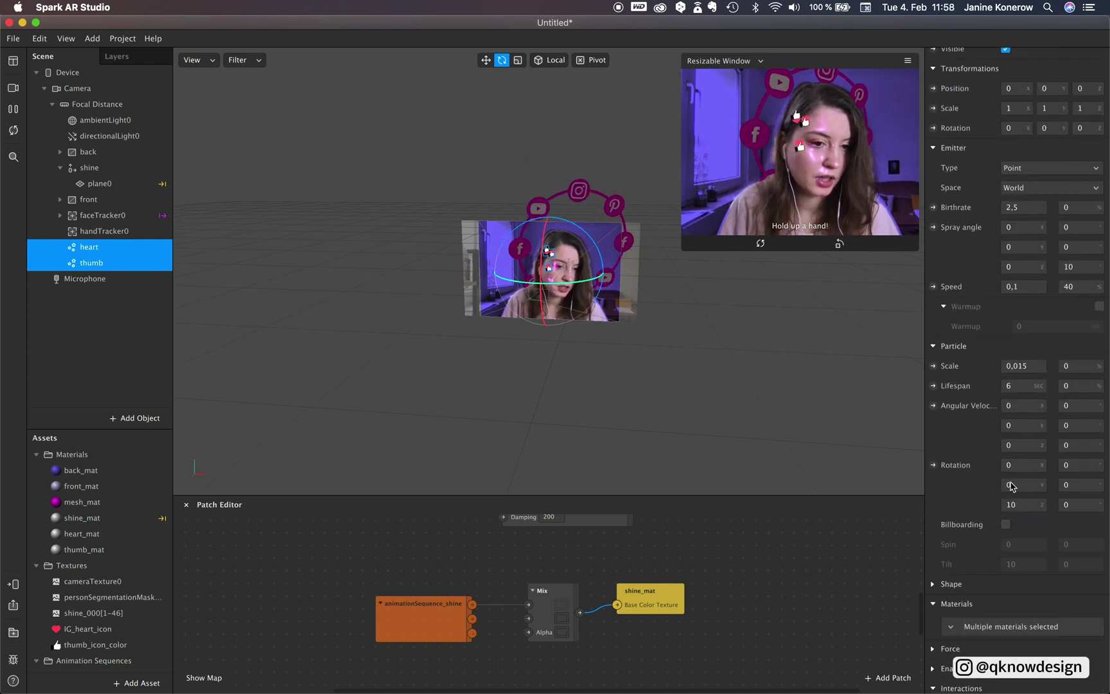
pyautogui.click(1025, 405)
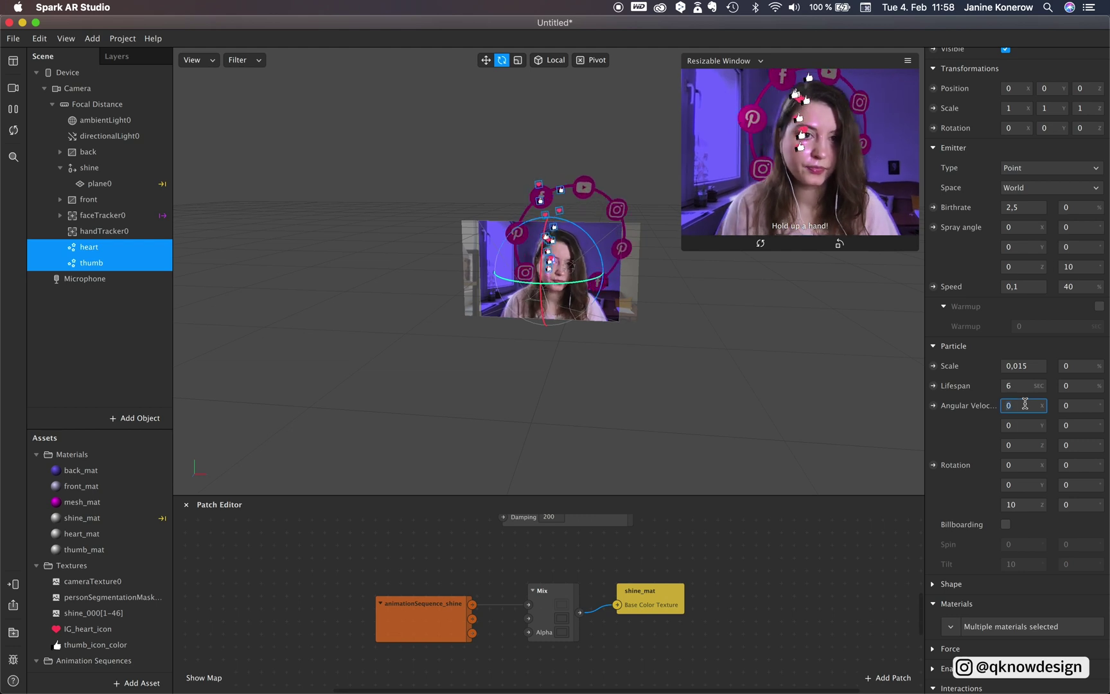
pyautogui.doubleClick(1026, 405)
pyautogui.write('10')
pyautogui.click(1017, 427)
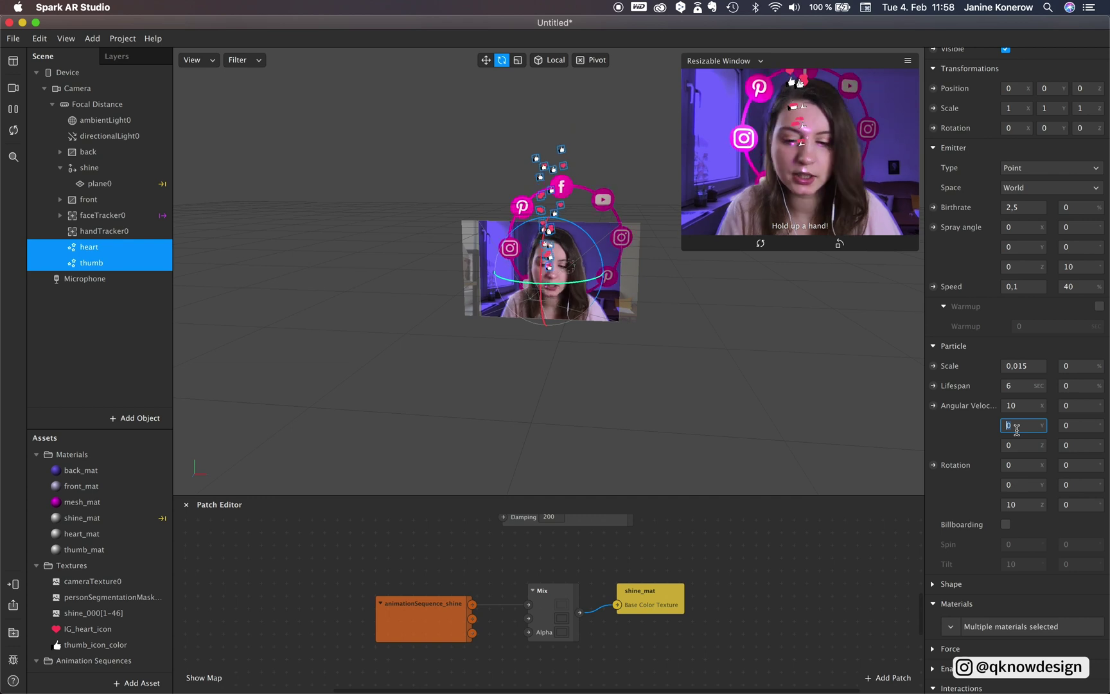
pyautogui.click(978, 490)
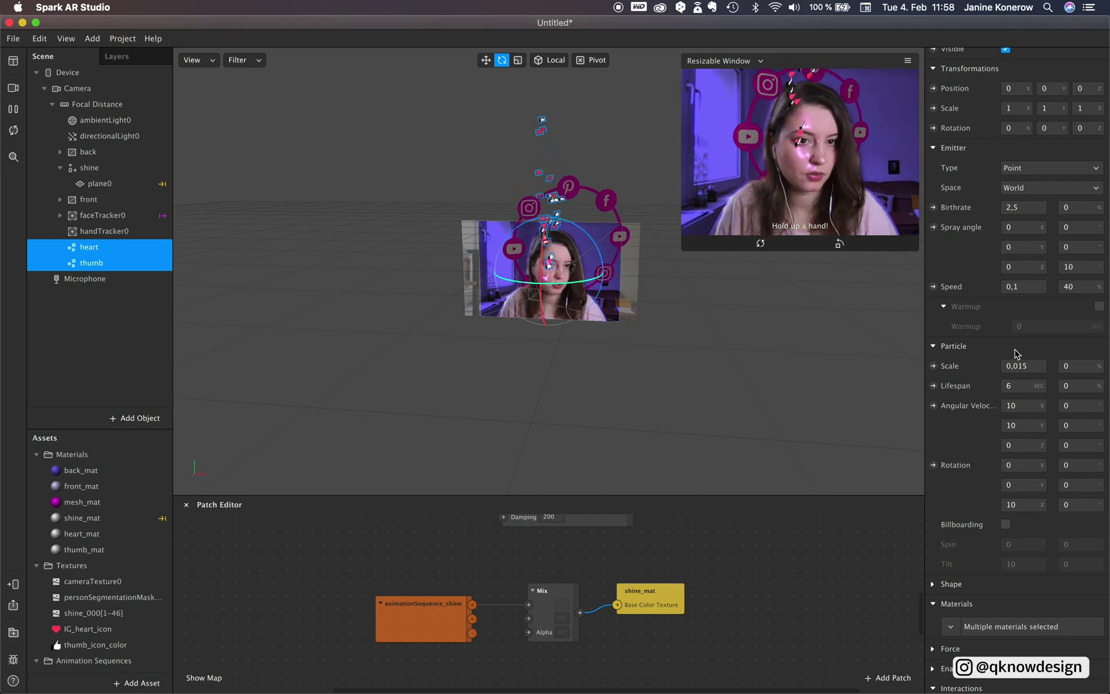
pyautogui.click(84, 553)
pyautogui.keyDown('shift'); pyautogui.click(88, 540); pyautogui.keyUp('shift')
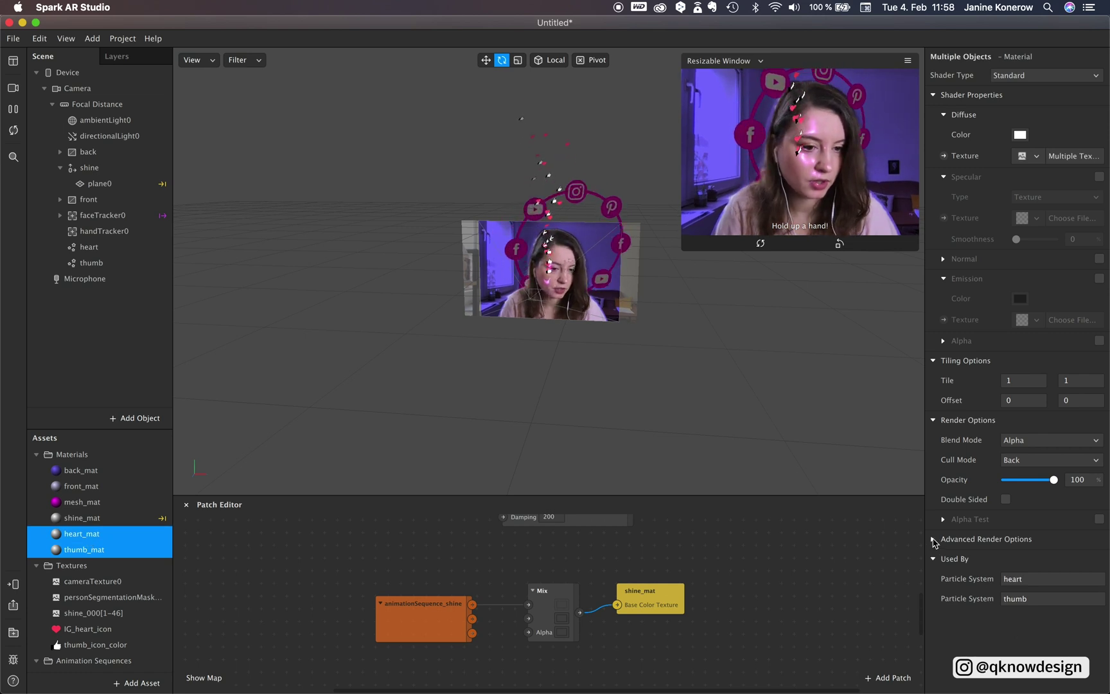
pyautogui.click(933, 540)
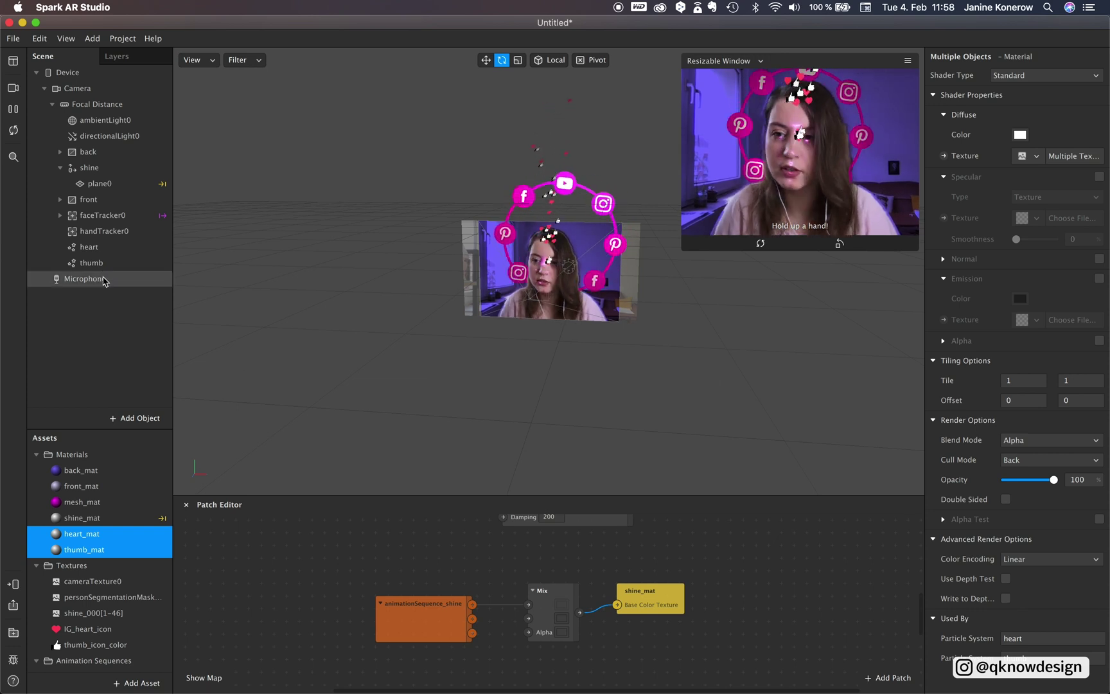
pyautogui.click(104, 248)
pyautogui.keyDown('shift'); pyautogui.click(108, 261); pyautogui.keyUp('shift')
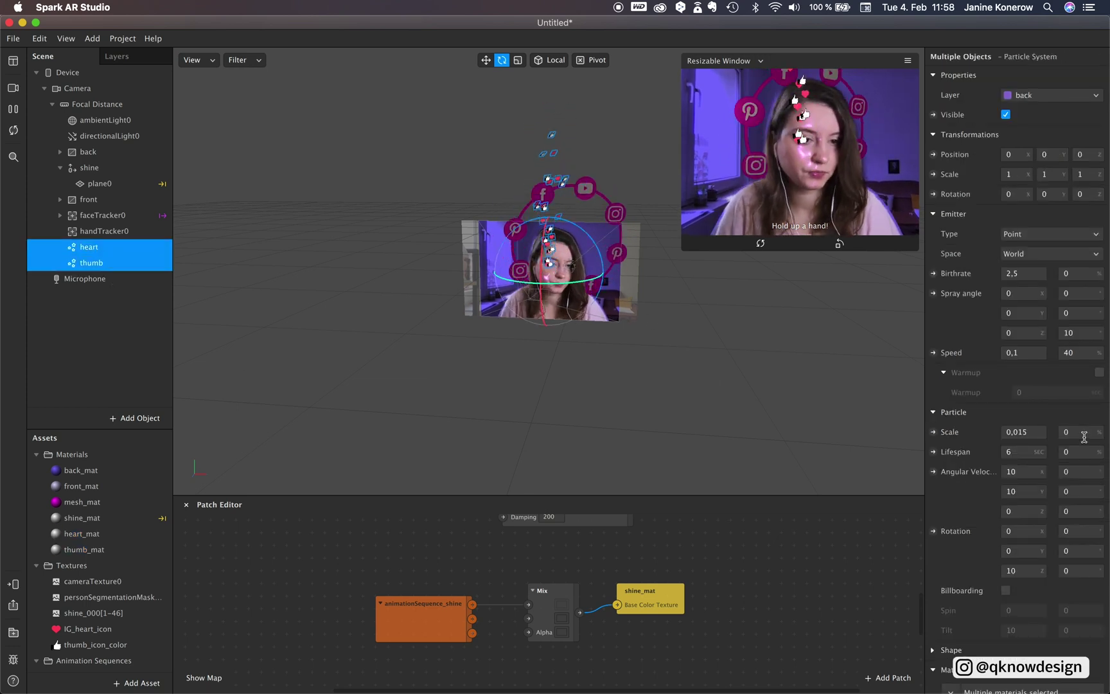
pyautogui.scroll(-3, 1026, 566)
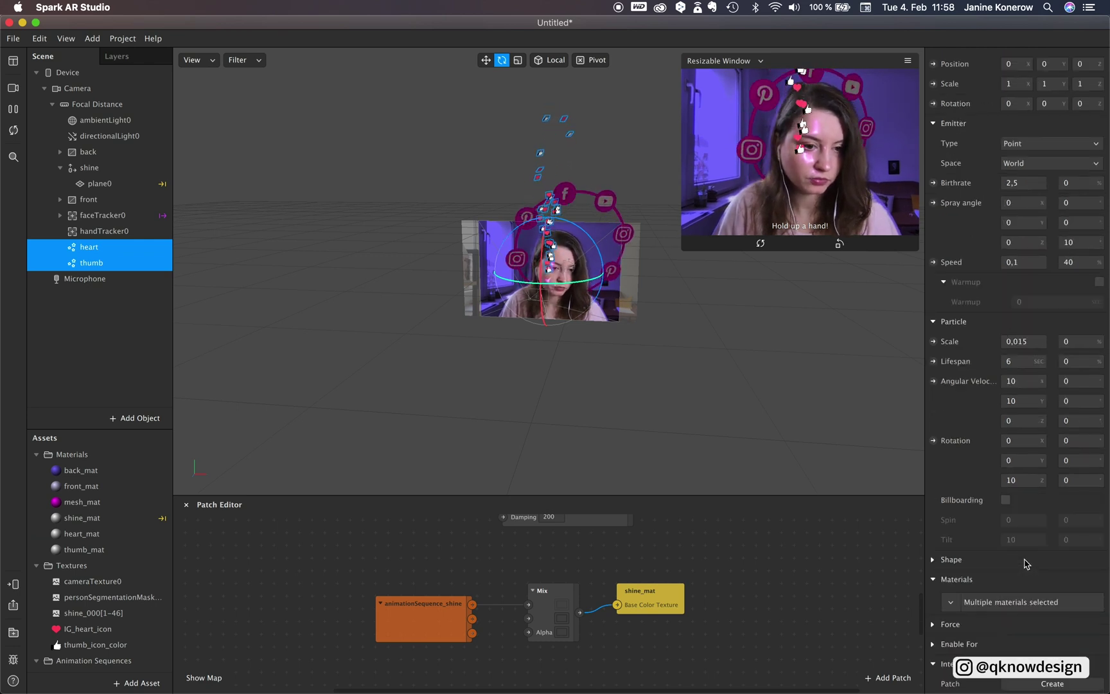
# Enable particle acceleration with small X and Y strengths around 0,01.
pyautogui.click(935, 625)
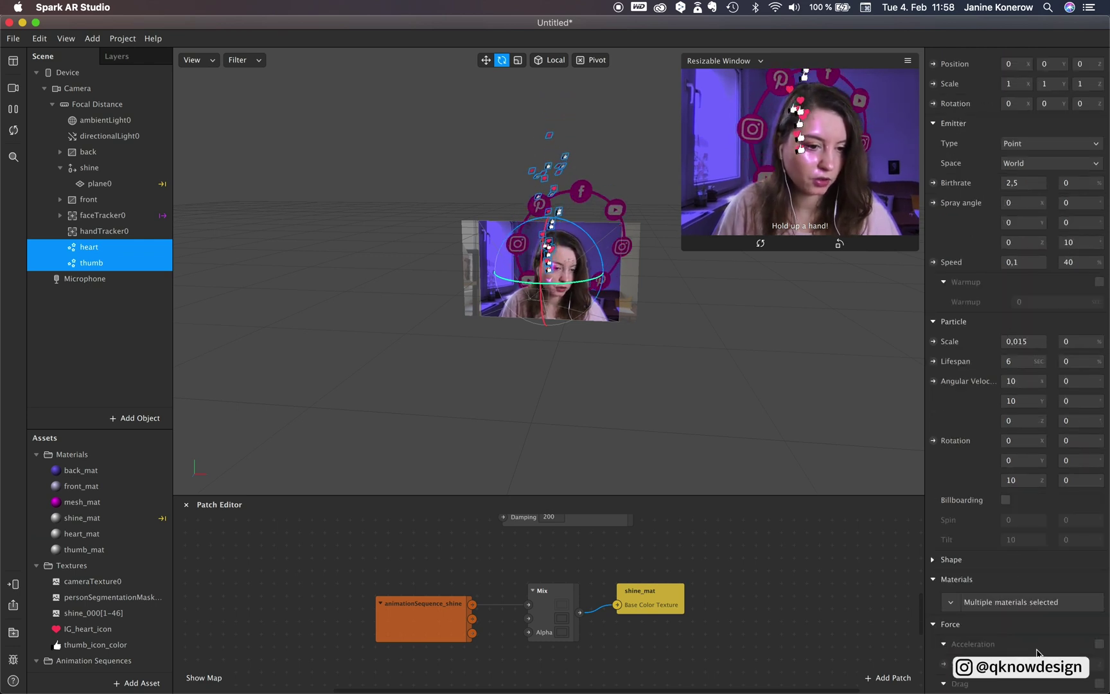
pyautogui.click(1099, 644)
pyautogui.scroll(-2, 1034, 640)
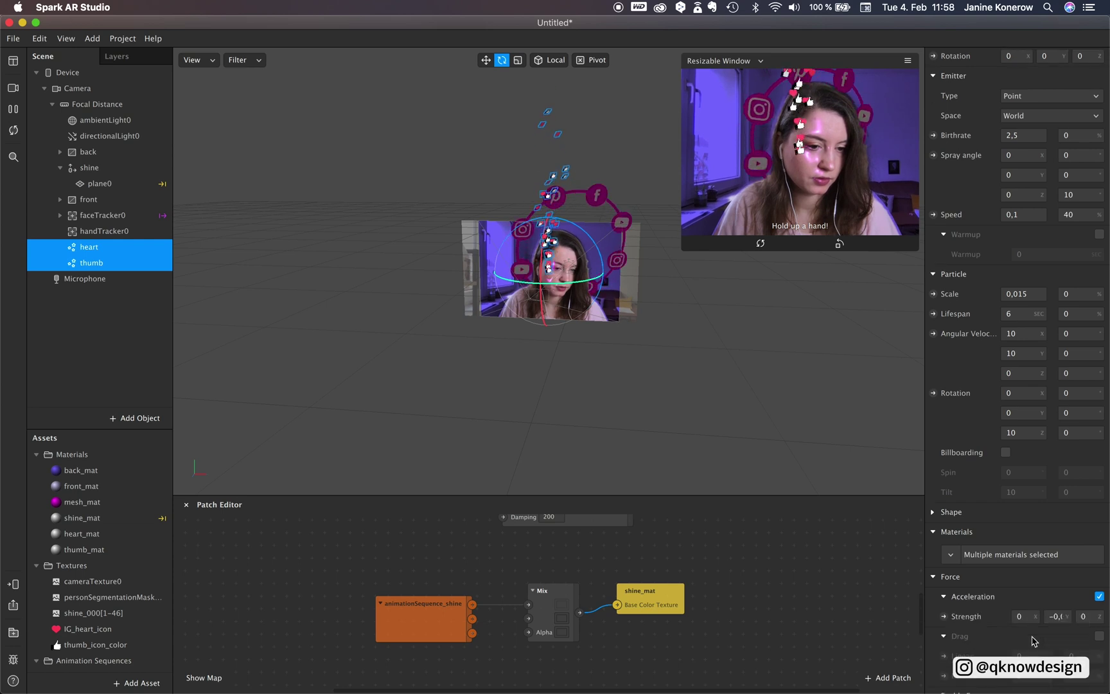
pyautogui.scroll(-1, 1034, 641)
pyautogui.click(1059, 593)
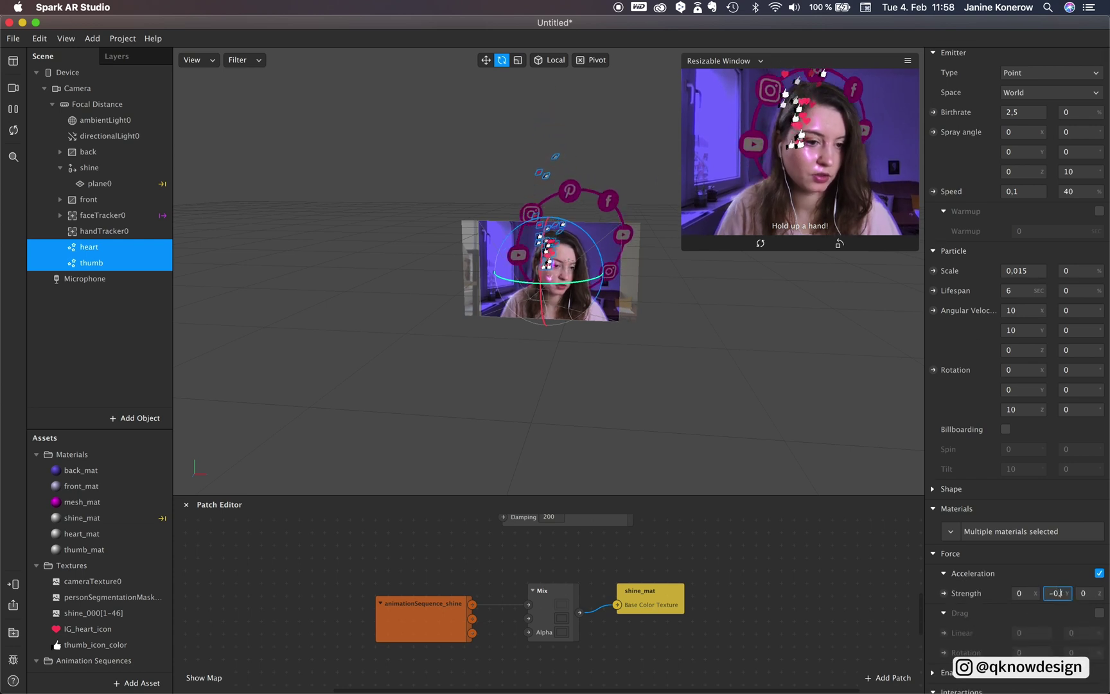
pyautogui.write(',05')
pyautogui.press('BackSpace')
pyautogui.write('1')
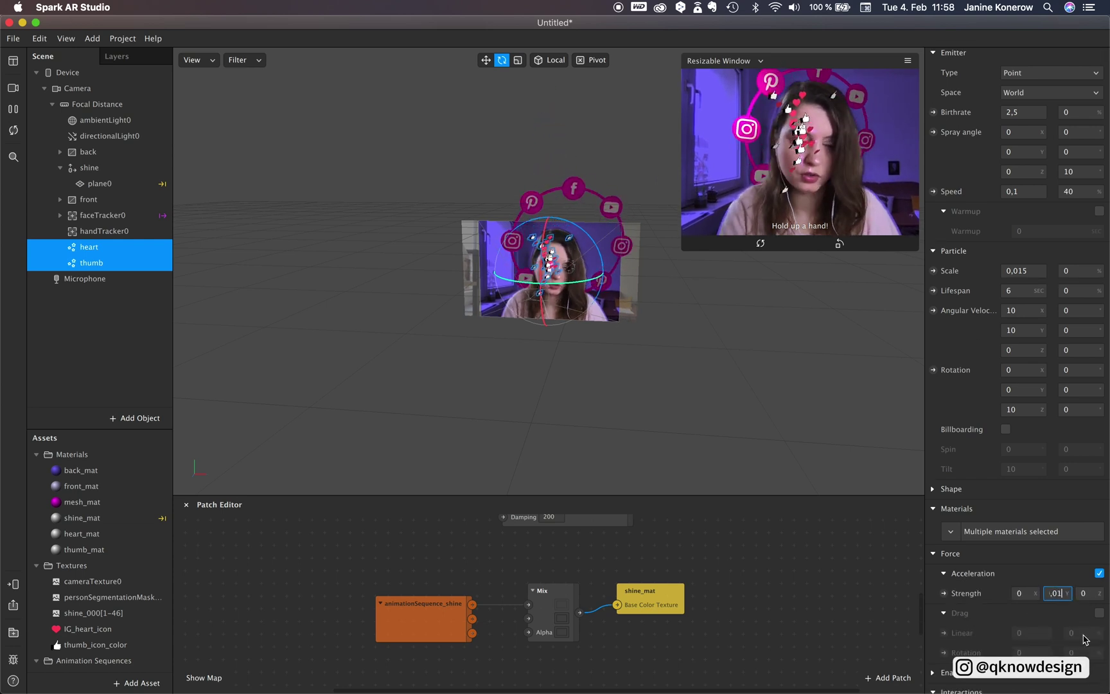
pyautogui.click(1022, 593)
pyautogui.write('-')
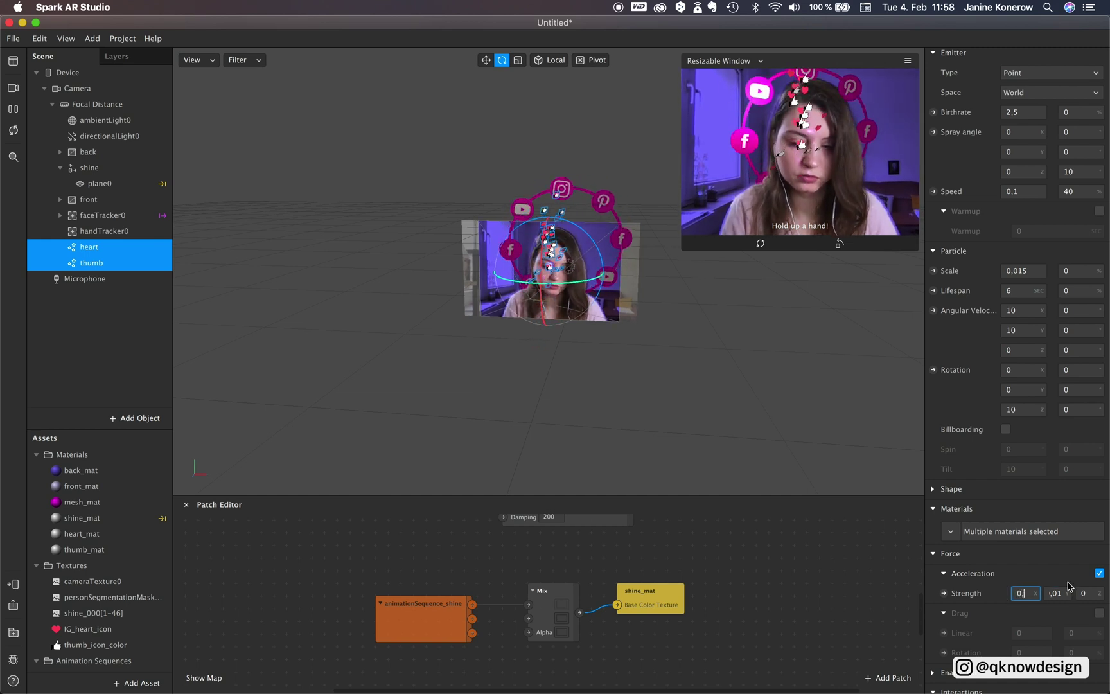
pyautogui.write('0,01')
pyautogui.click(1086, 593)
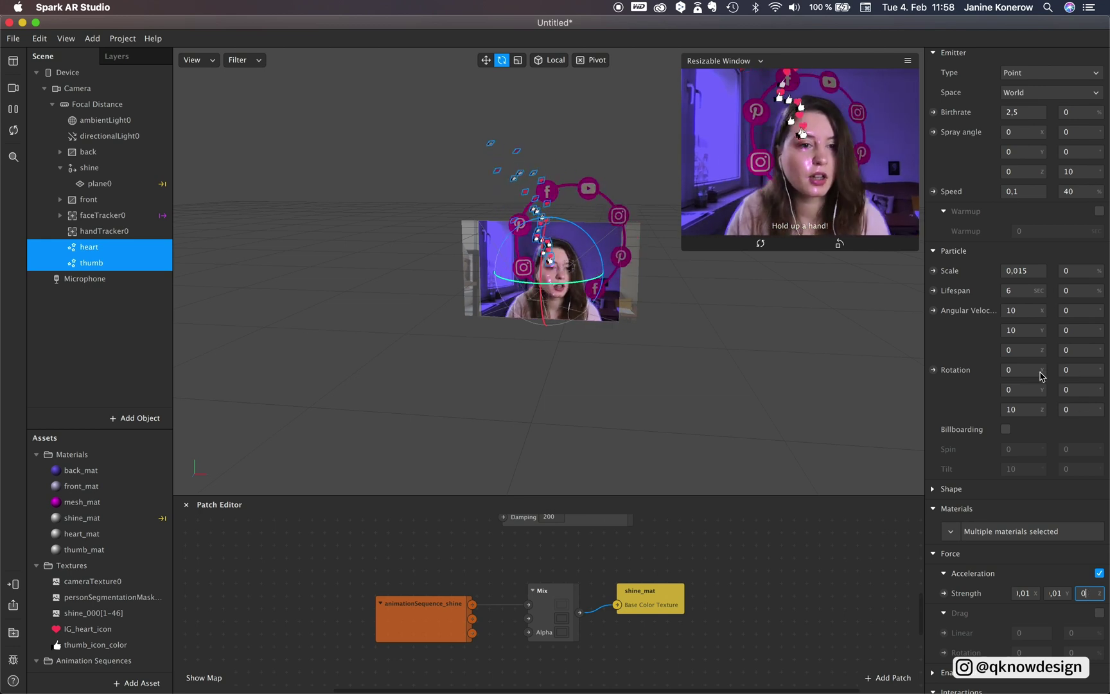
# Change the emitters' angular velocity X to 20 and clear the selection.
pyautogui.click(1011, 308)
pyautogui.write('20')
pyautogui.click(1038, 330)
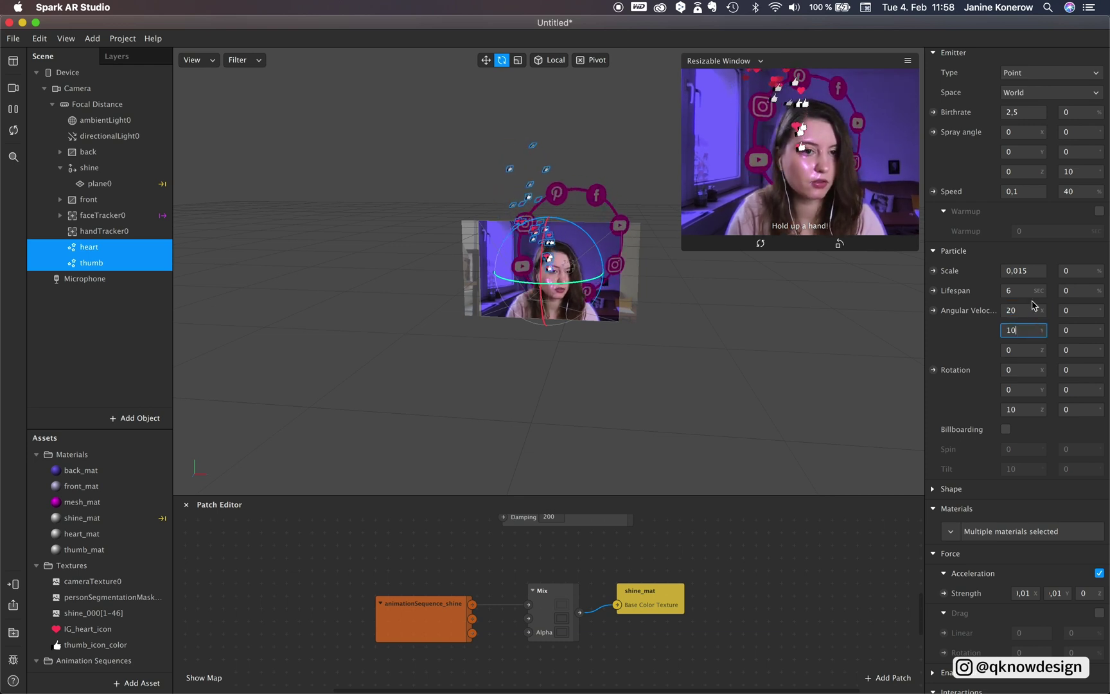
pyautogui.scroll(-2, 1036, 486)
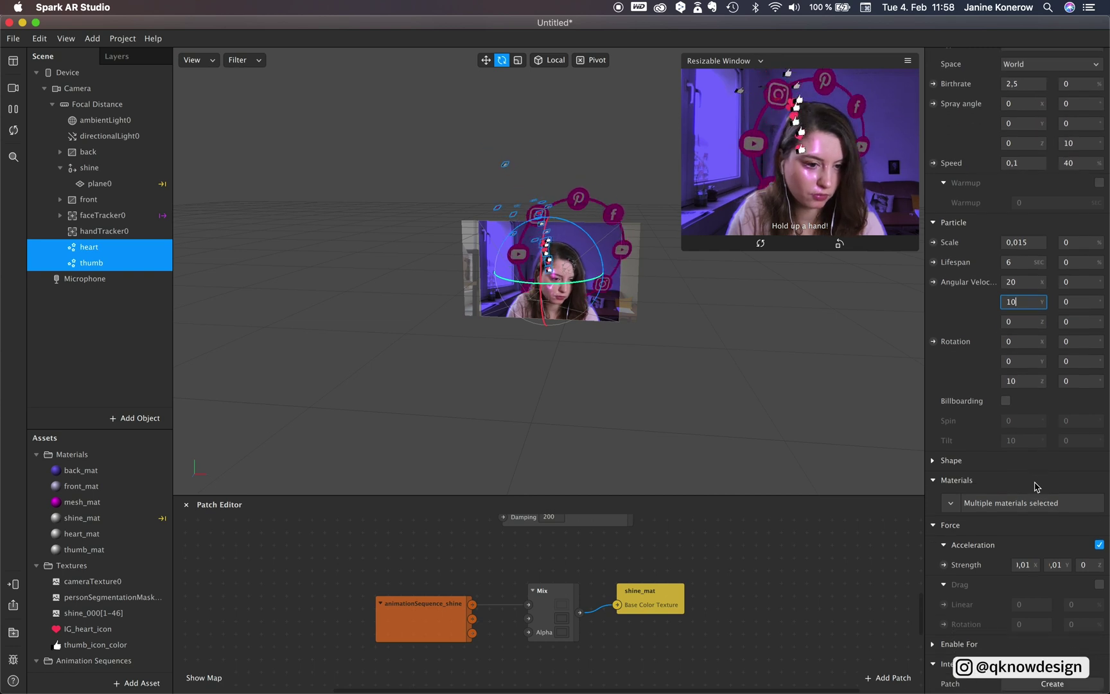
pyautogui.scroll(5, 1036, 486)
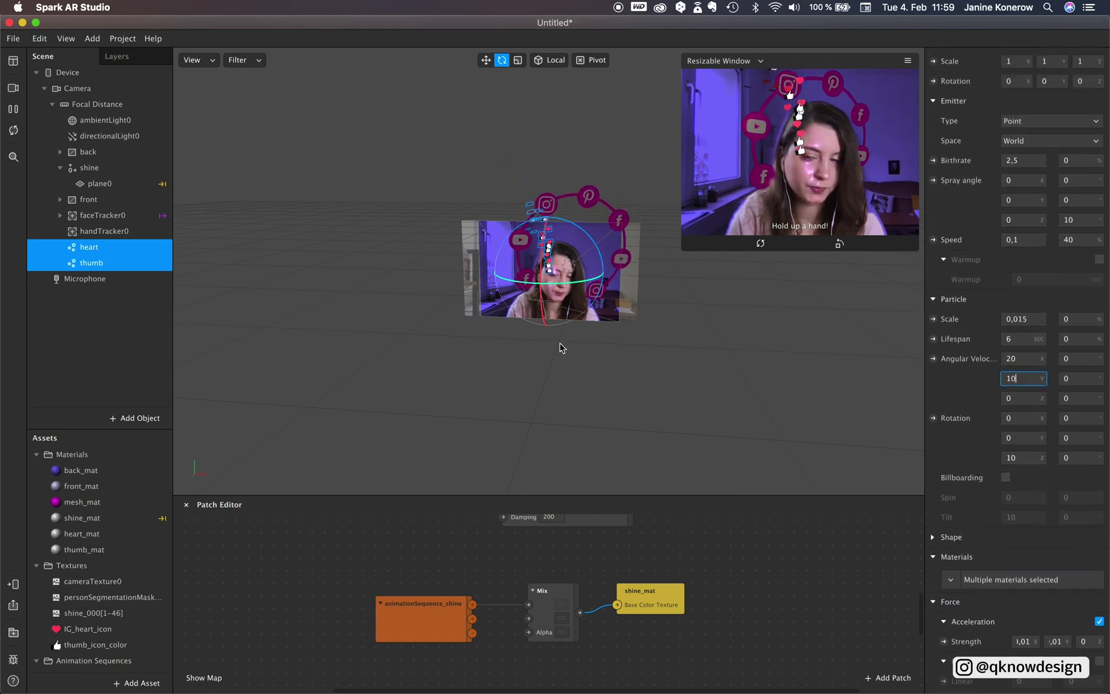
pyautogui.click(162, 327)
# Turn billboarding back on for the thumb emitter alone and set its spin to 10.
pyautogui.click(104, 262)
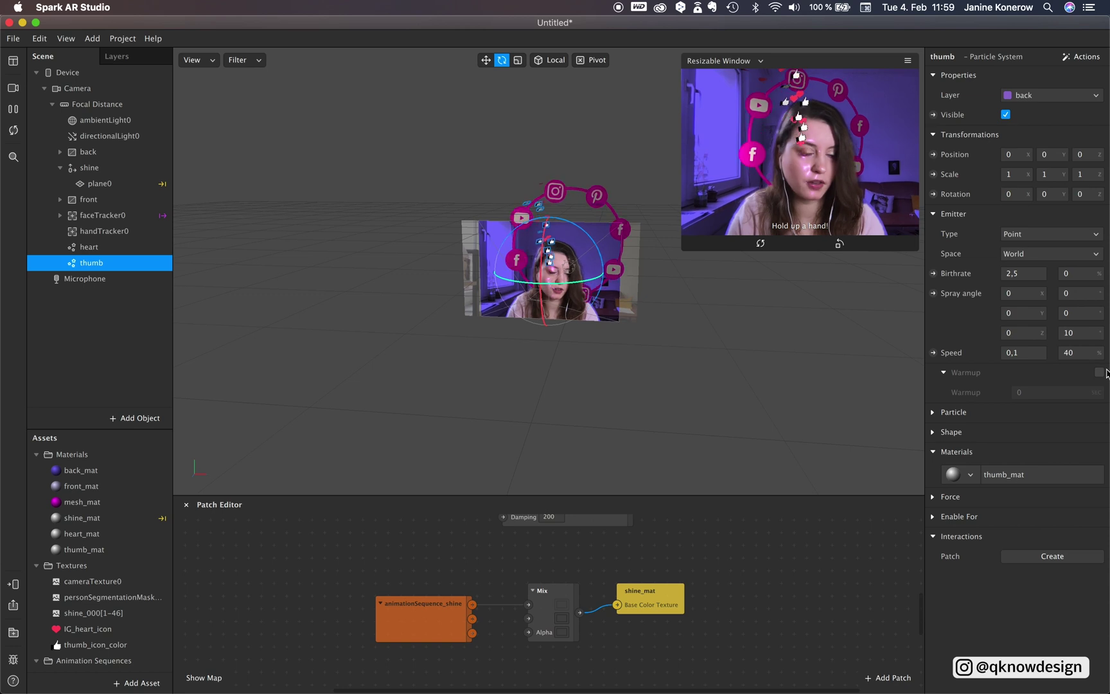
pyautogui.click(933, 413)
pyautogui.scroll(-2, 1053, 513)
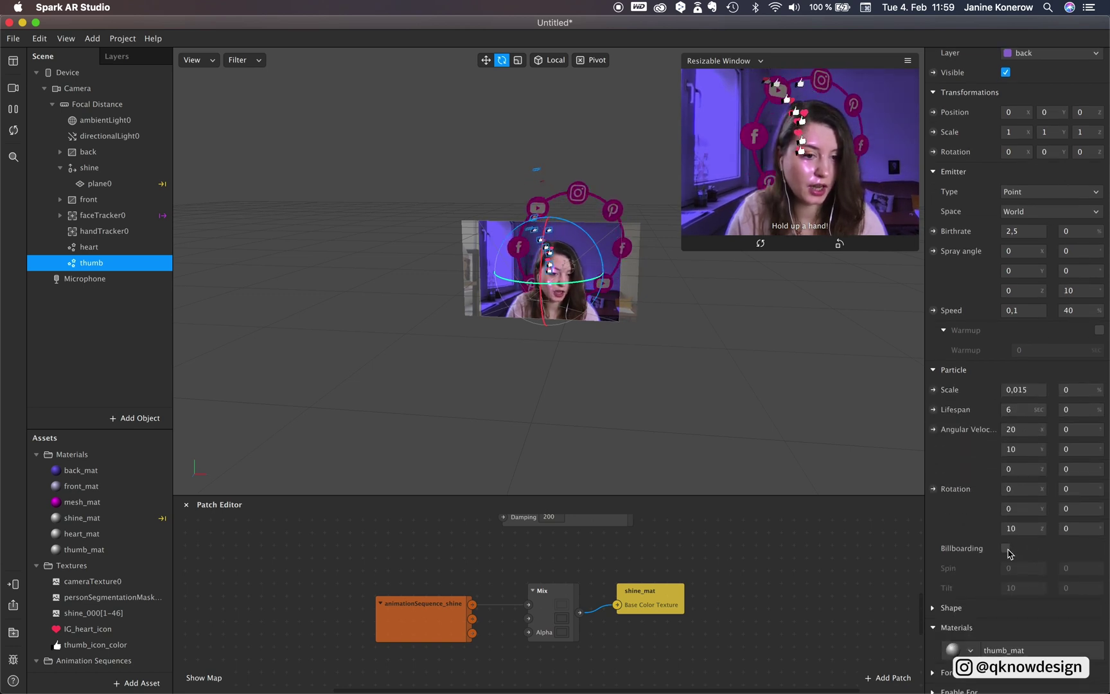
pyautogui.click(1008, 553)
pyautogui.scroll(2, 1009, 556)
pyautogui.scroll(-3, 1044, 604)
pyautogui.click(1012, 545)
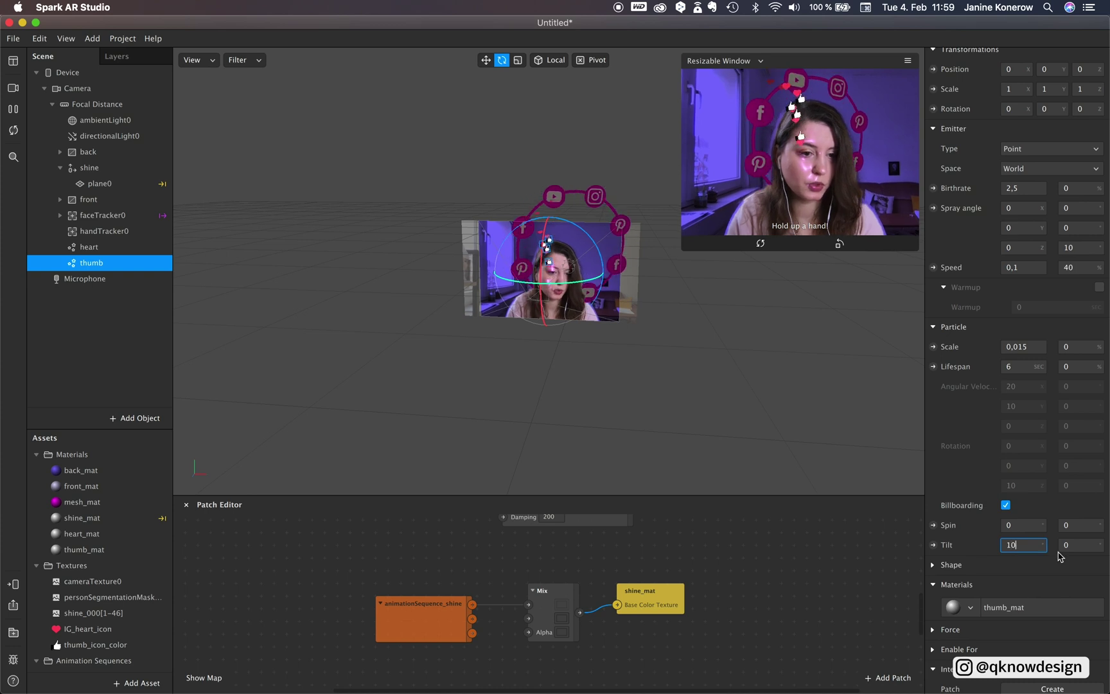
pyautogui.write('-5')
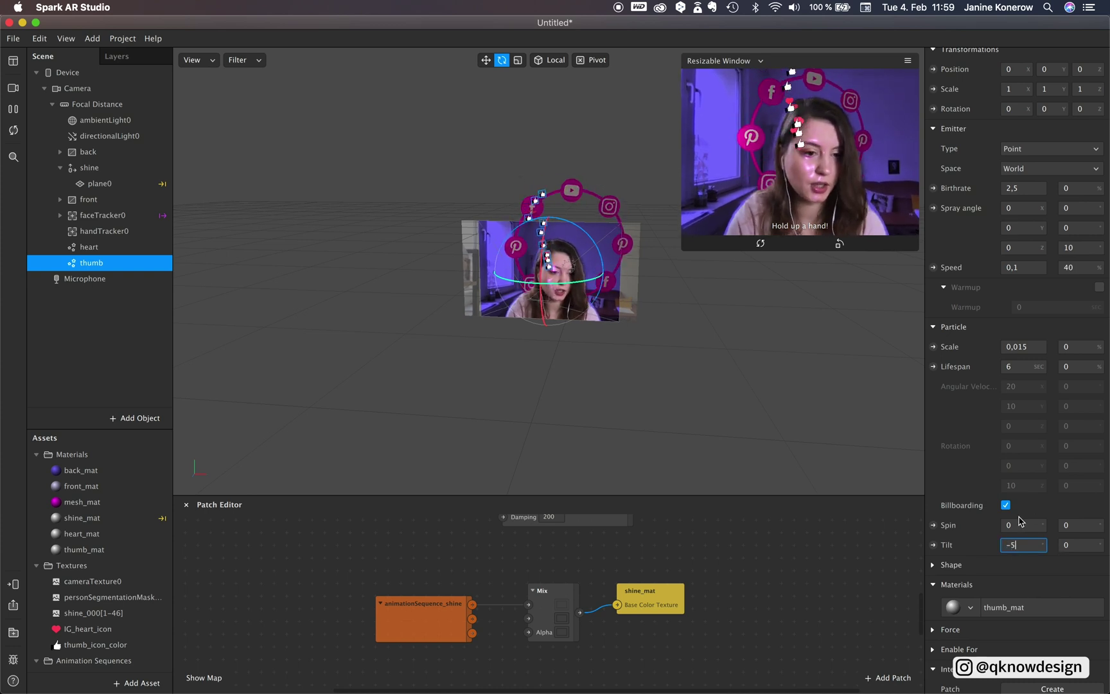
pyautogui.click(1024, 525)
pyautogui.doubleClick(1025, 525)
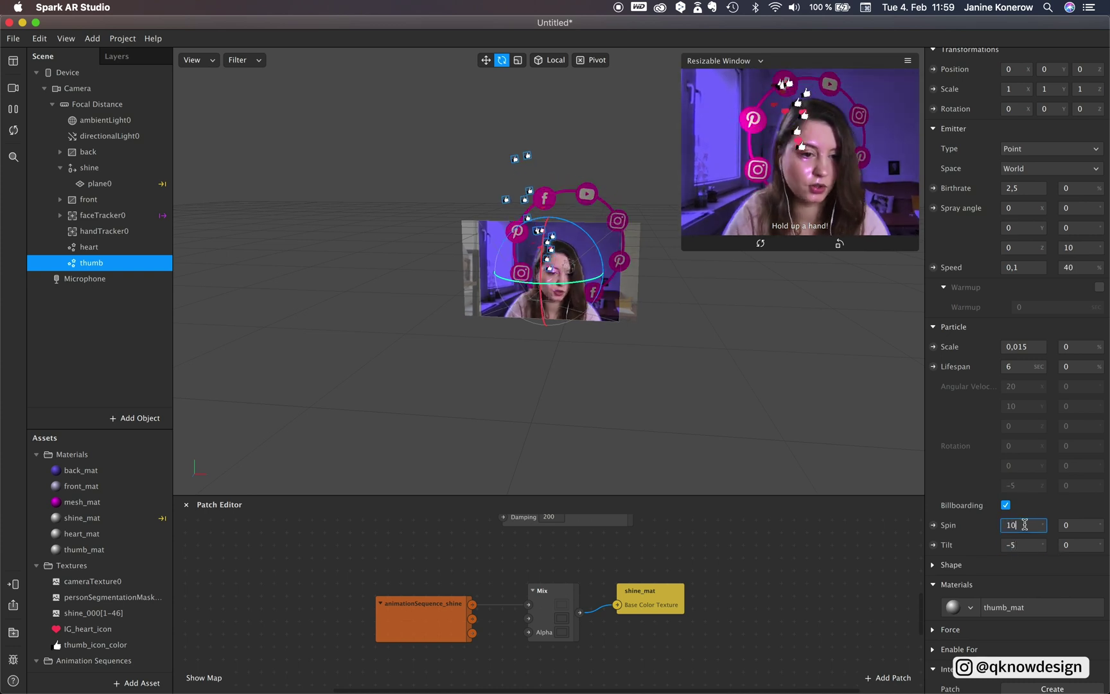
pyautogui.click(1078, 525)
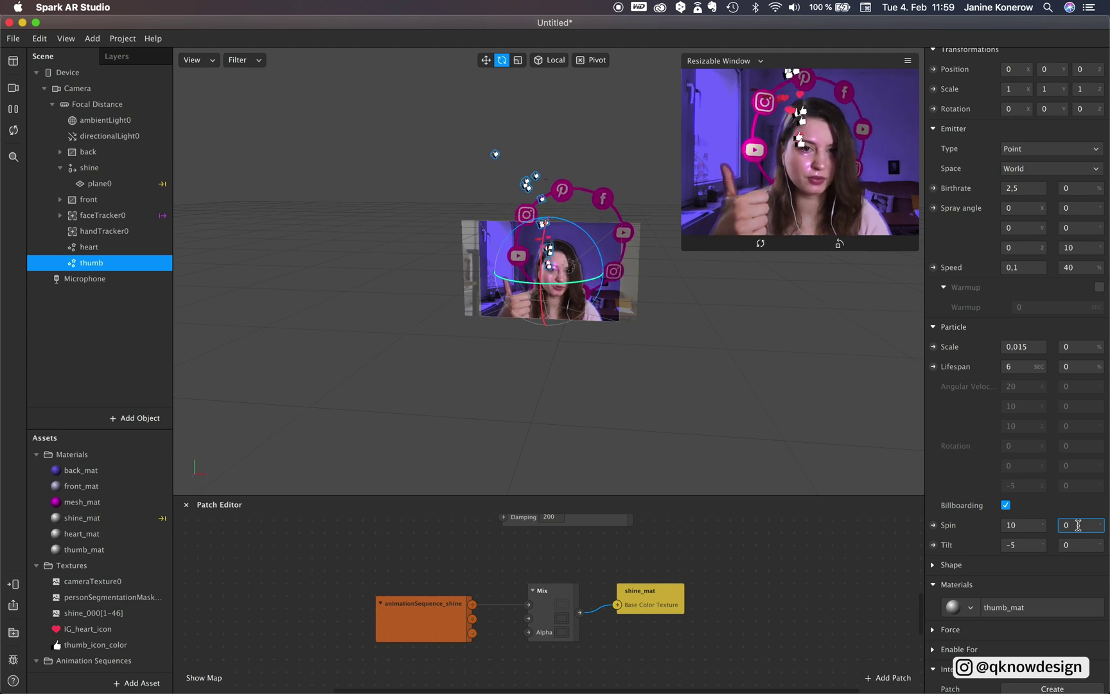
# Set the thumb particles' tilt to -30, then select both heart and thumb emitters.
pyautogui.click(1077, 544)
pyautogui.hotkey('shift', 'Tab')
pyautogui.write('-30')
pyautogui.press('Tab')
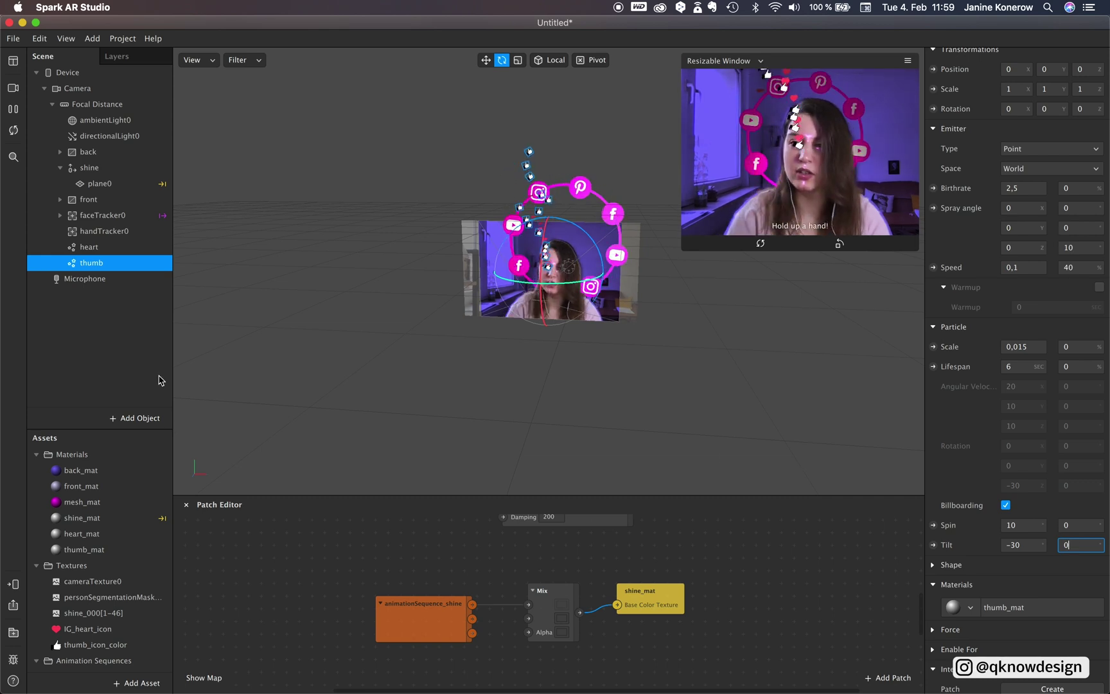
pyautogui.click(89, 250)
pyautogui.keyDown('shift'); pyautogui.click(93, 263); pyautogui.keyUp('shift')
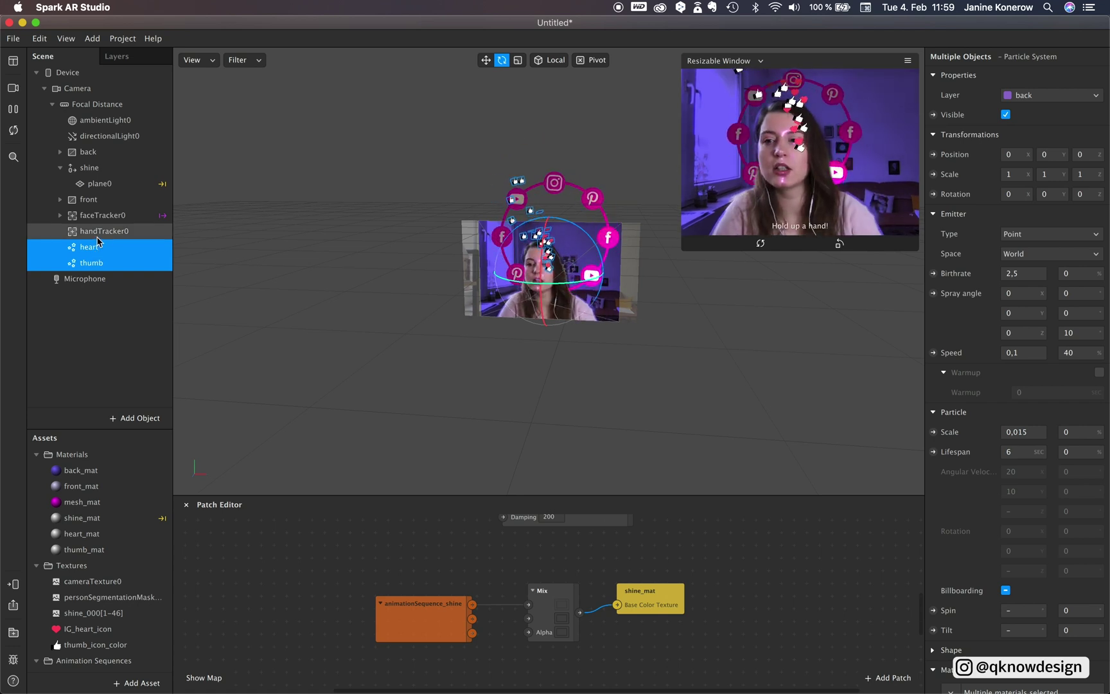
# Parent the heart and thumb emitters under handTracker0, then select thumb alone.
pyautogui.moveTo(98, 241); pyautogui.dragTo(108, 230)
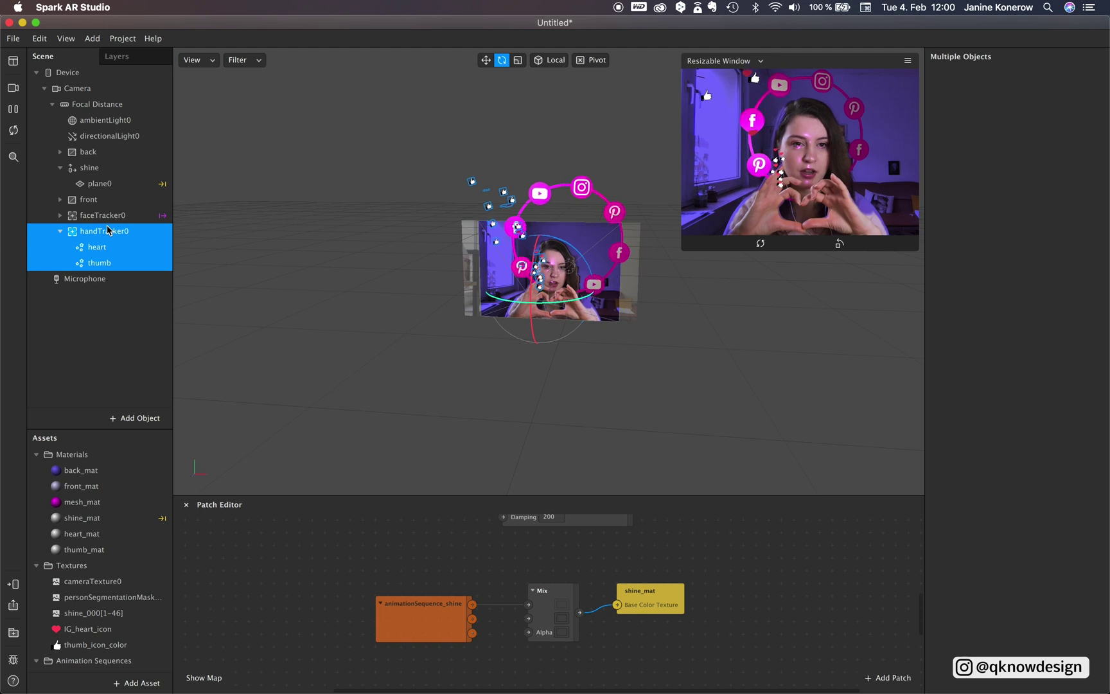
pyautogui.click(113, 266)
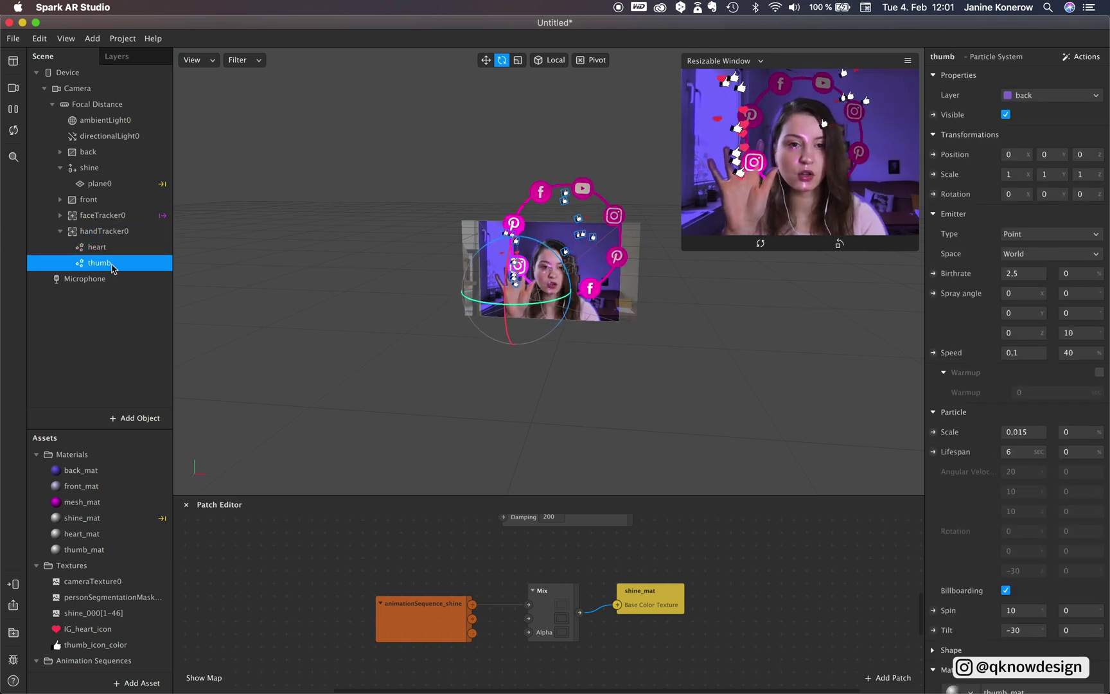
# Duplicate the Mix patch and stack the two Mix patches one above the other.
pyautogui.click(82, 343)
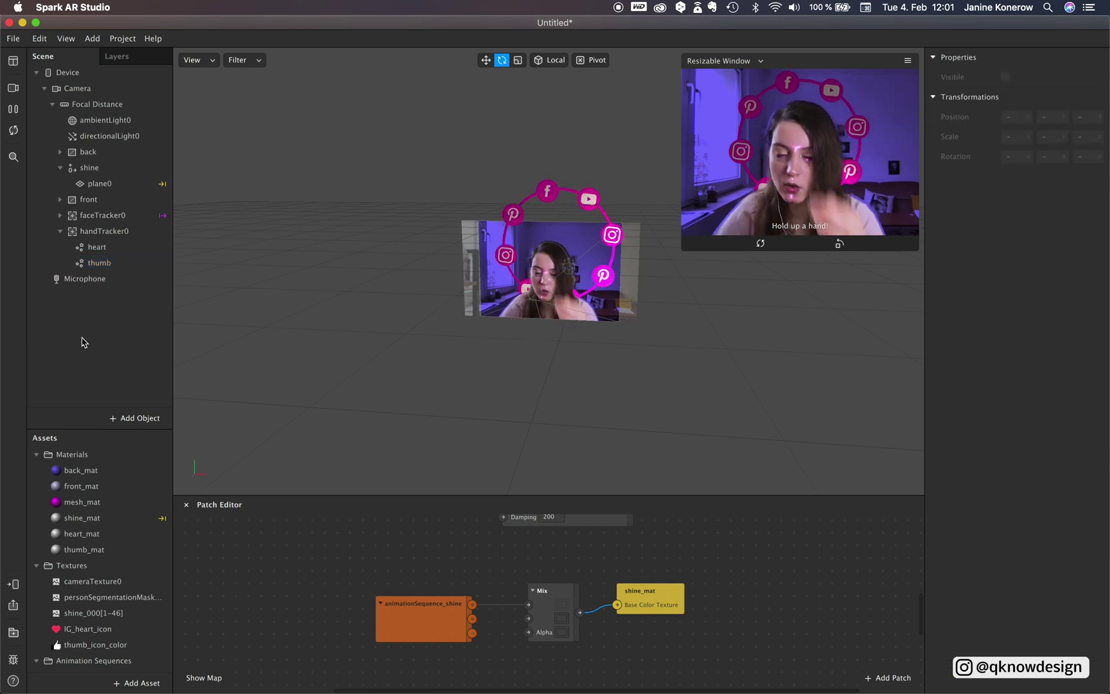
pyautogui.scroll(-4, 621, 664)
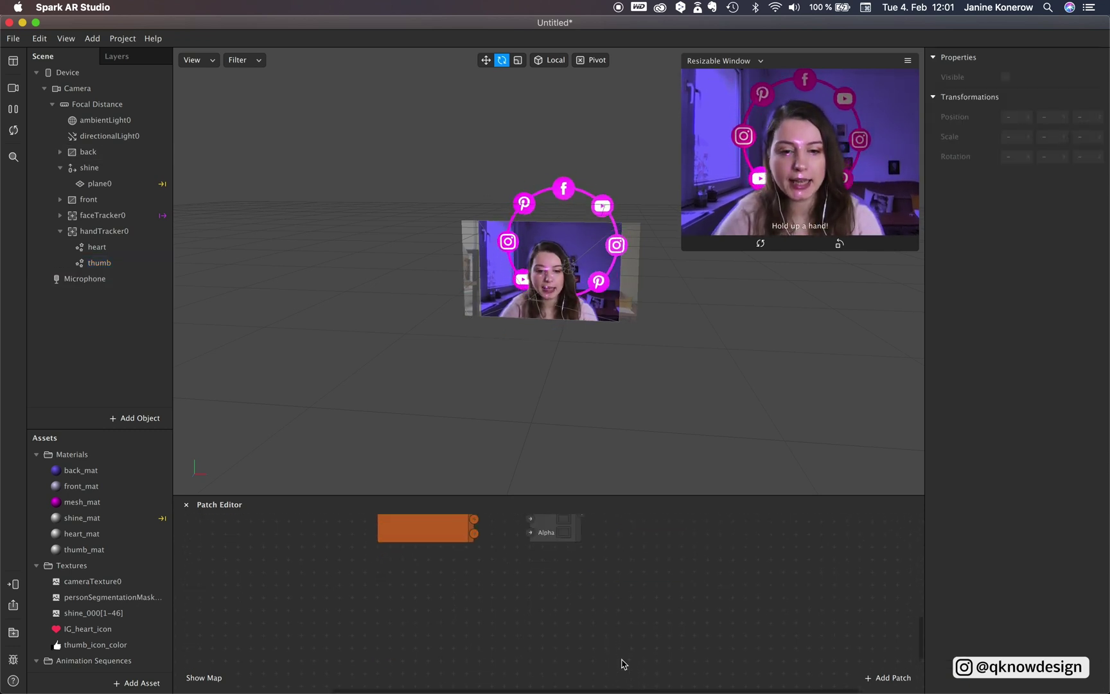
pyautogui.scroll(2, 537, 589)
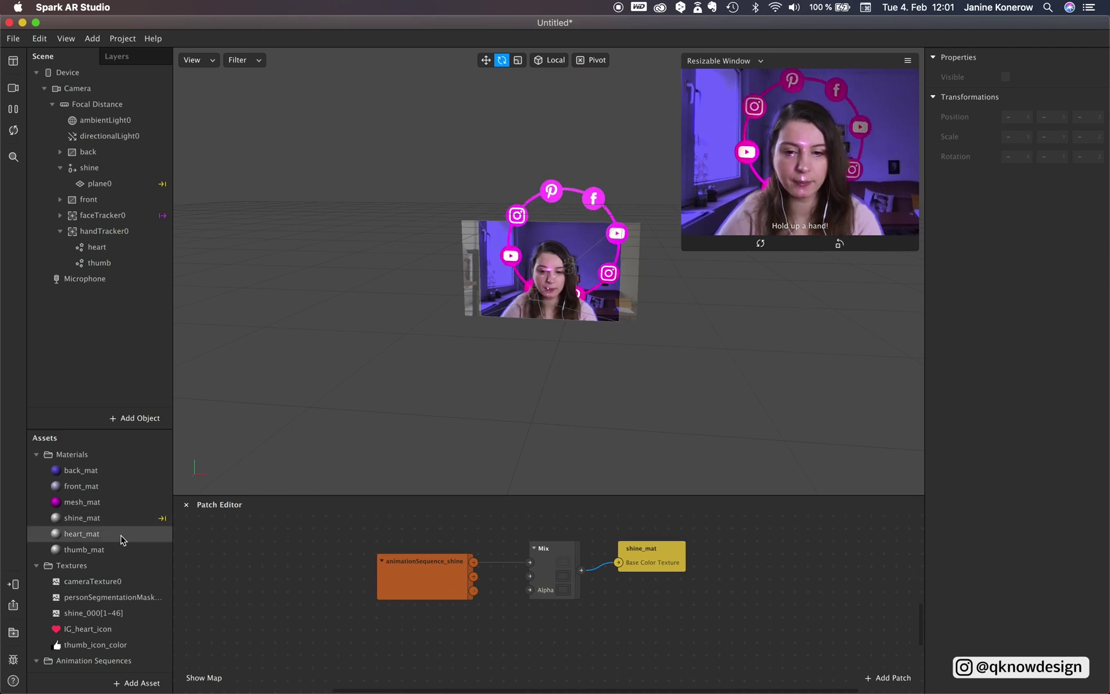
pyautogui.scroll(-3, 544, 564)
pyautogui.scroll(3, 548, 565)
pyautogui.click(559, 565)
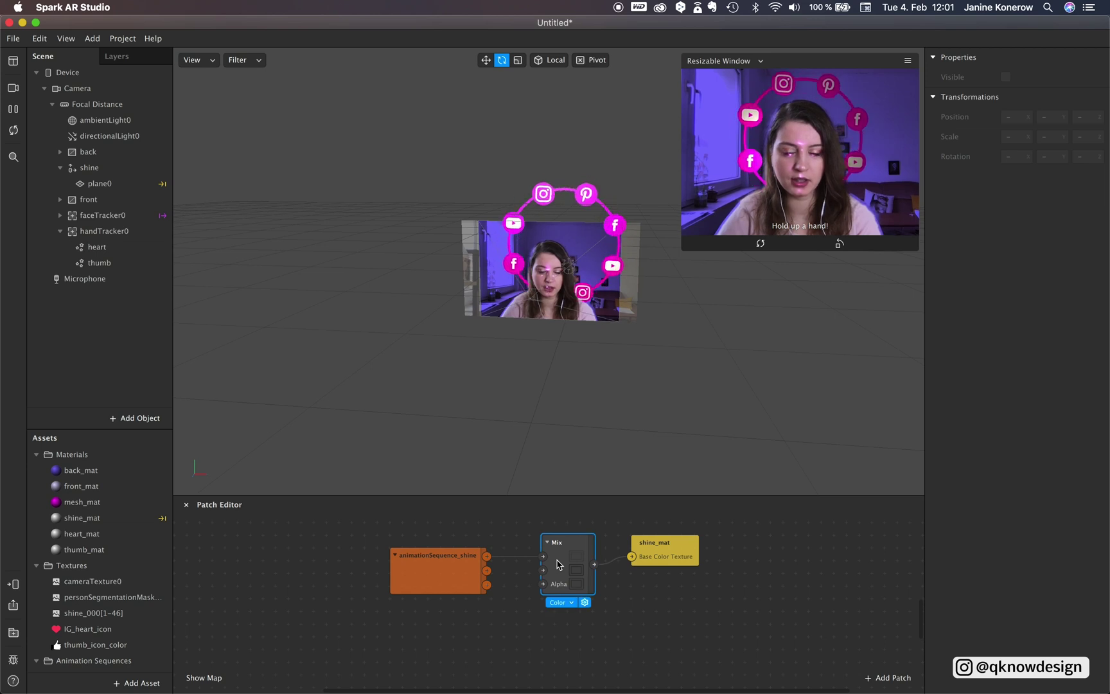
pyautogui.press('super+d')
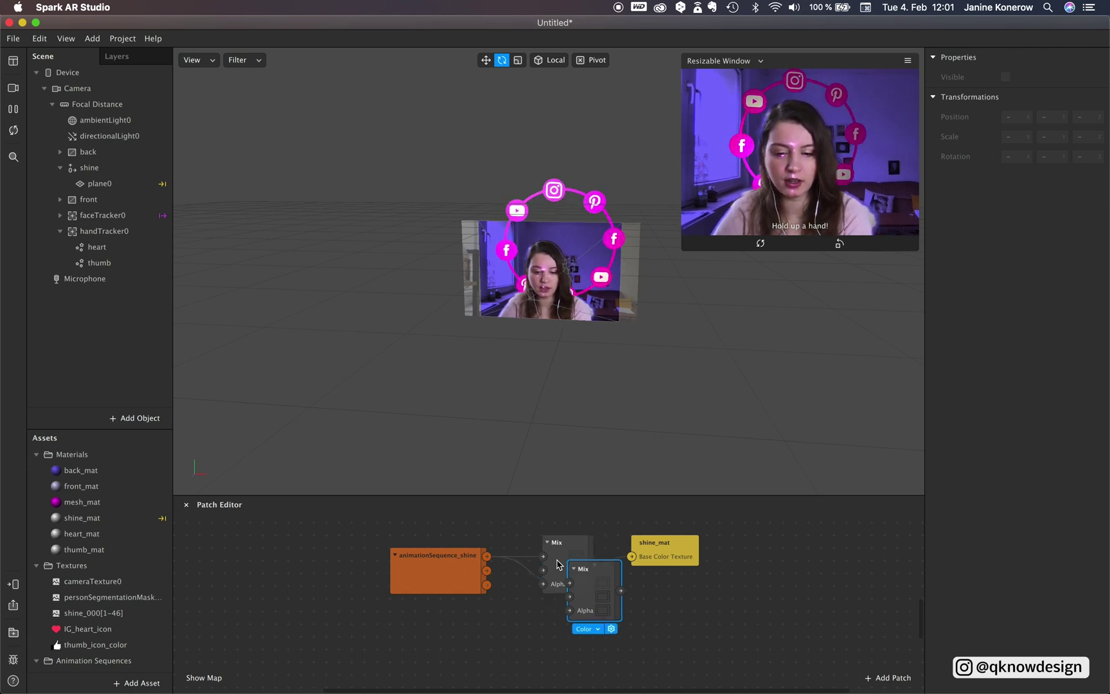
pyautogui.scroll(-5, 623, 606)
pyautogui.moveTo(619, 574); pyautogui.dragTo(567, 595)
pyautogui.moveTo(627, 550); pyautogui.dragTo(597, 691)
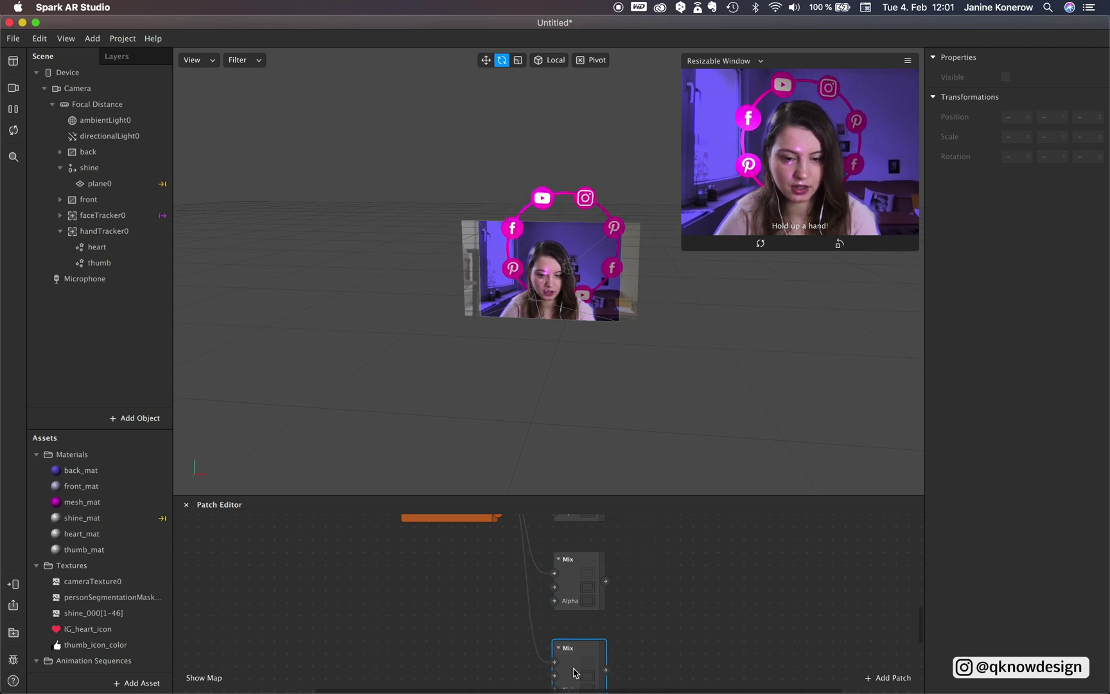
pyautogui.scroll(-1, 128, 587)
pyautogui.scroll(-1, 545, 622)
pyautogui.scroll(-2, 545, 622)
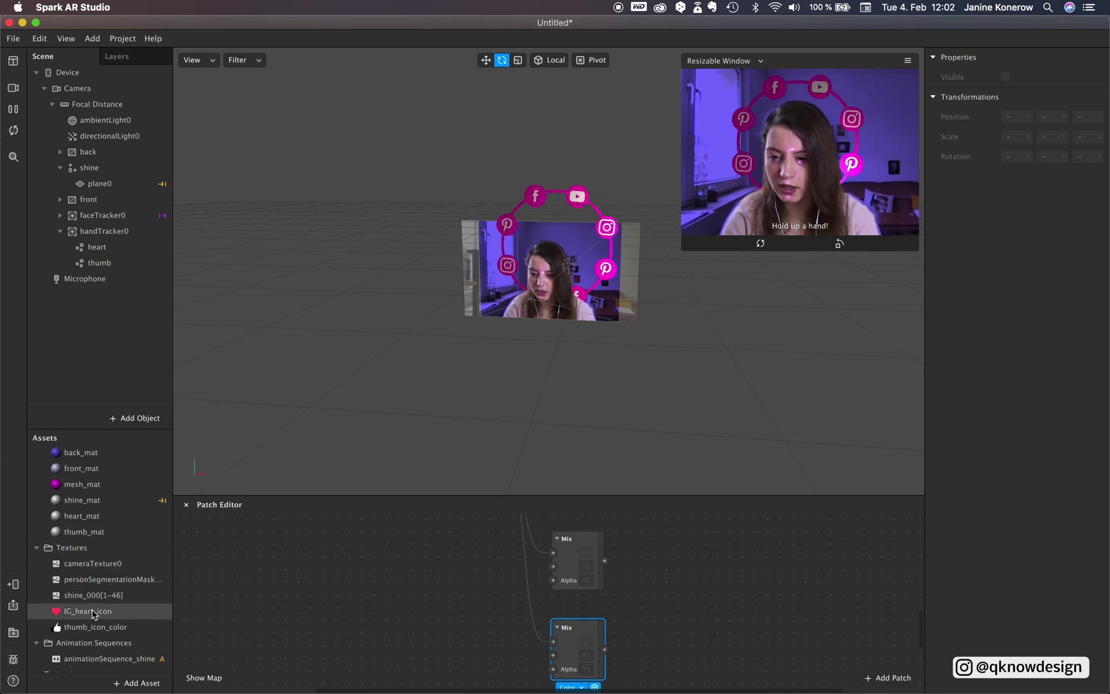
# Bring IG_heart_icon and thumb_icon_color into the graph, wiring them into the upper and lower Mix.
pyautogui.click(92, 612)
pyautogui.keyDown('shift'); pyautogui.click(95, 627); pyautogui.keyUp('shift')
pyautogui.moveTo(103, 614); pyautogui.dragTo(429, 665)
pyautogui.moveTo(429, 602); pyautogui.dragTo(552, 552)
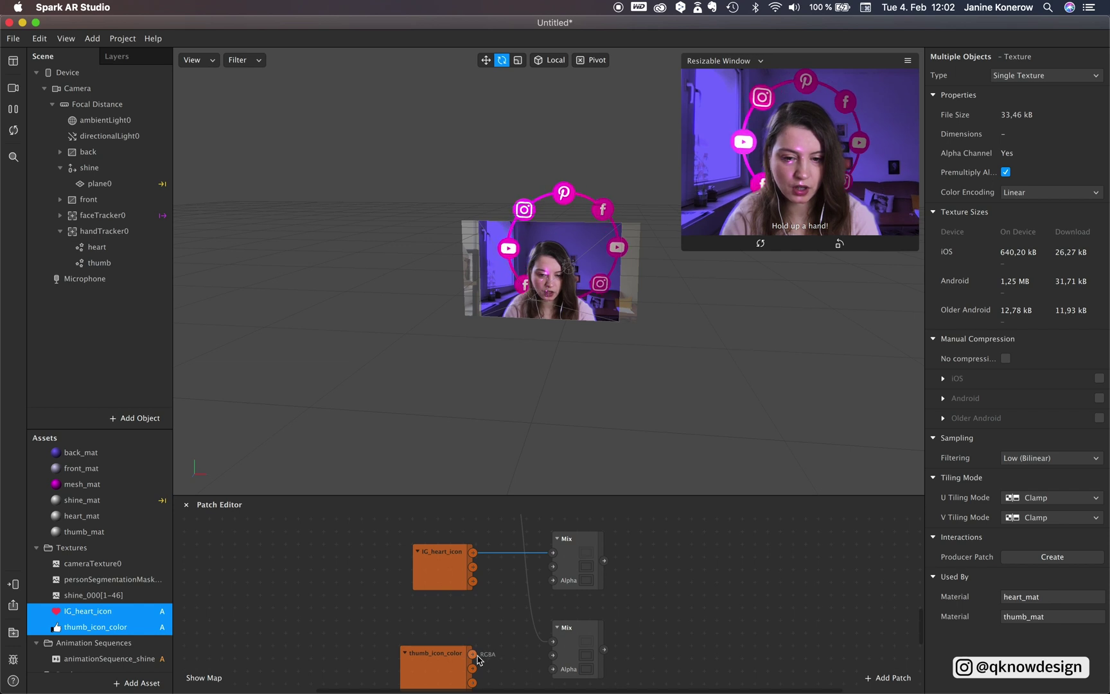
pyautogui.moveTo(475, 655); pyautogui.dragTo(553, 641)
pyautogui.moveTo(418, 678)
pyautogui.mouseDown()
pyautogui.moveTo(429, 657)
pyautogui.moveTo(429, 665)
pyautogui.mouseUp()
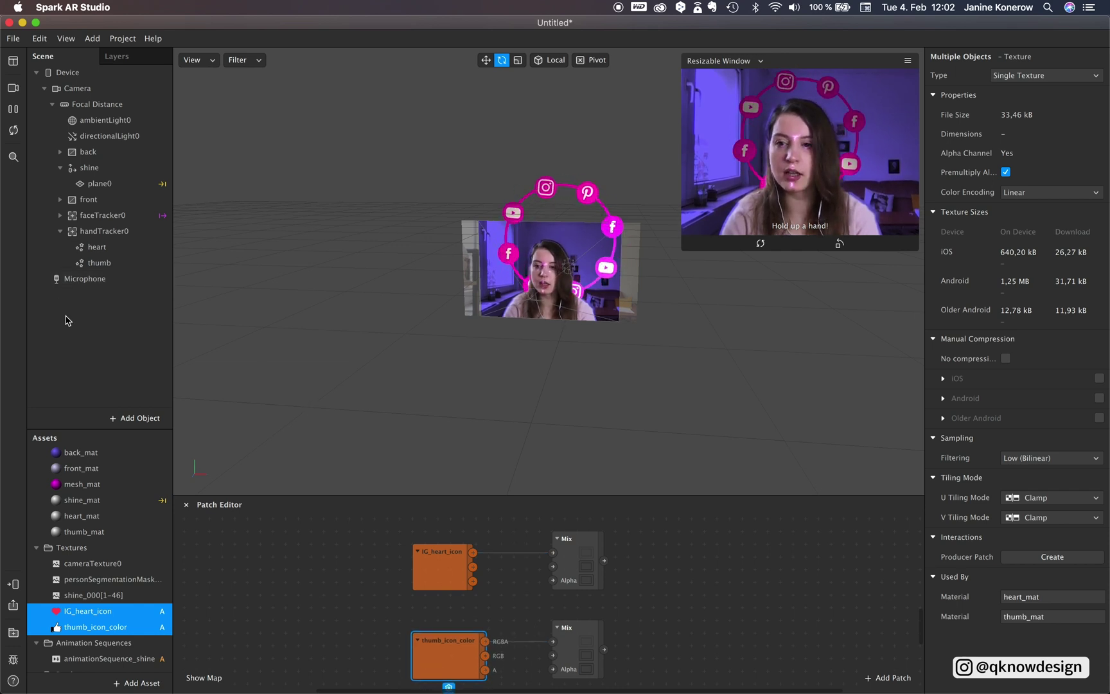
pyautogui.click(99, 263)
pyautogui.click(97, 248)
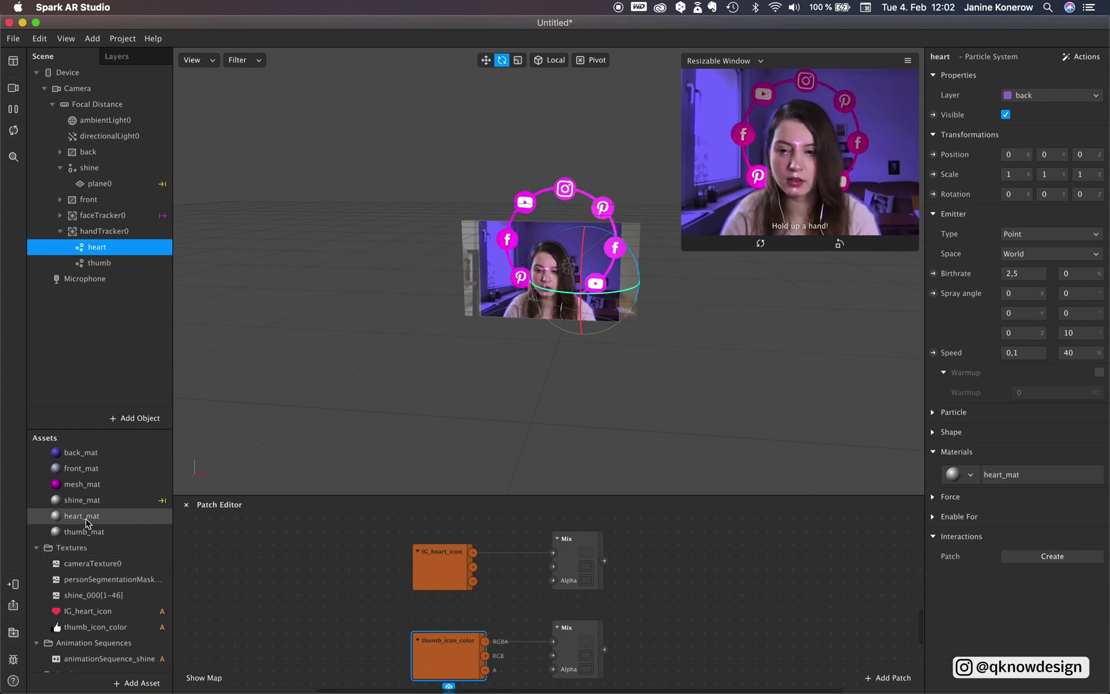
# Create Diffuse Texture patches for heart_mat and thumb_mat, fed by the upper and lower Mix respectively.
pyautogui.click(82, 515)
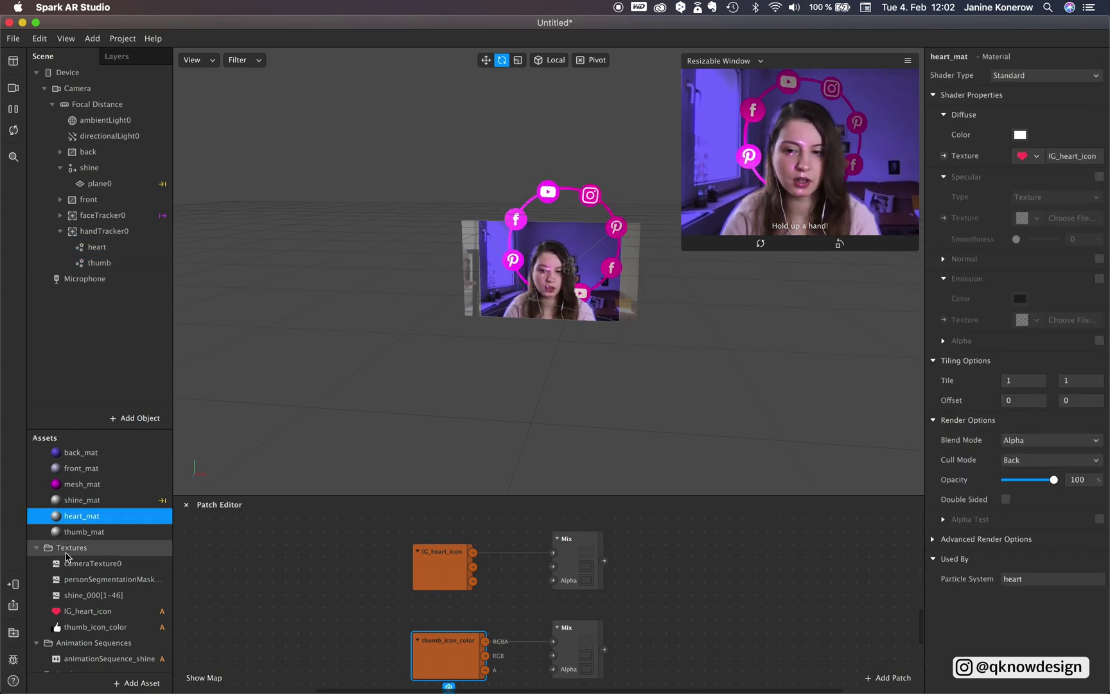
pyautogui.keyDown('shift'); pyautogui.click(82, 532); pyautogui.keyUp('shift')
pyautogui.click(944, 156)
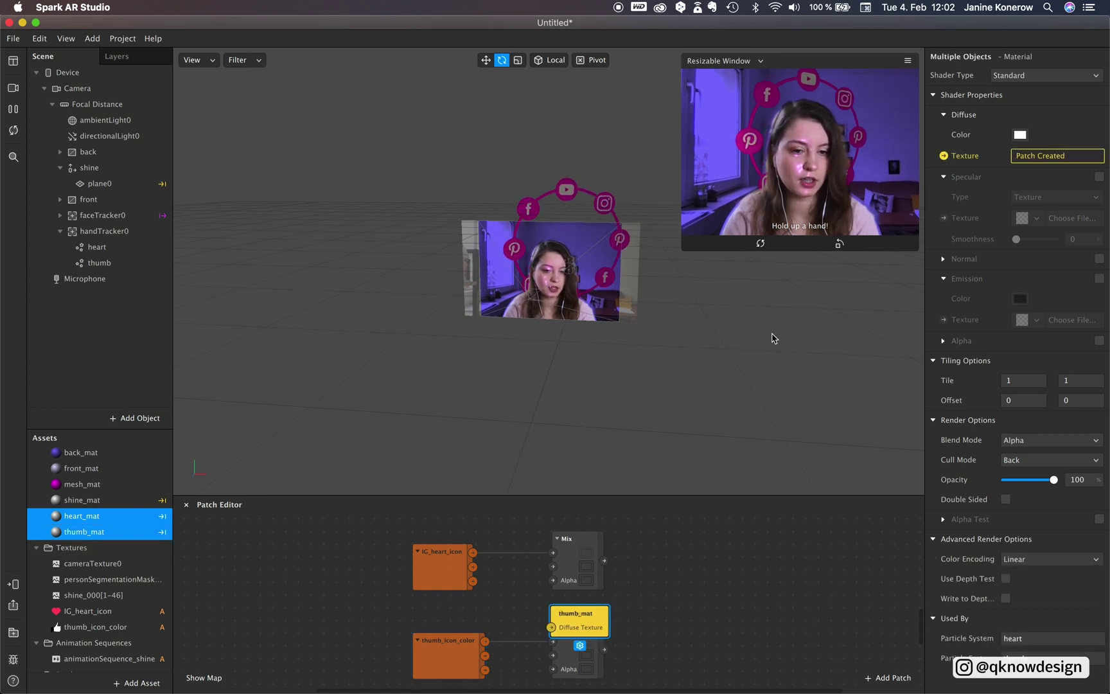
pyautogui.moveTo(565, 633); pyautogui.dragTo(678, 551)
pyautogui.moveTo(604, 560); pyautogui.dragTo(642, 553)
pyautogui.moveTo(604, 651); pyautogui.dragTo(631, 659)
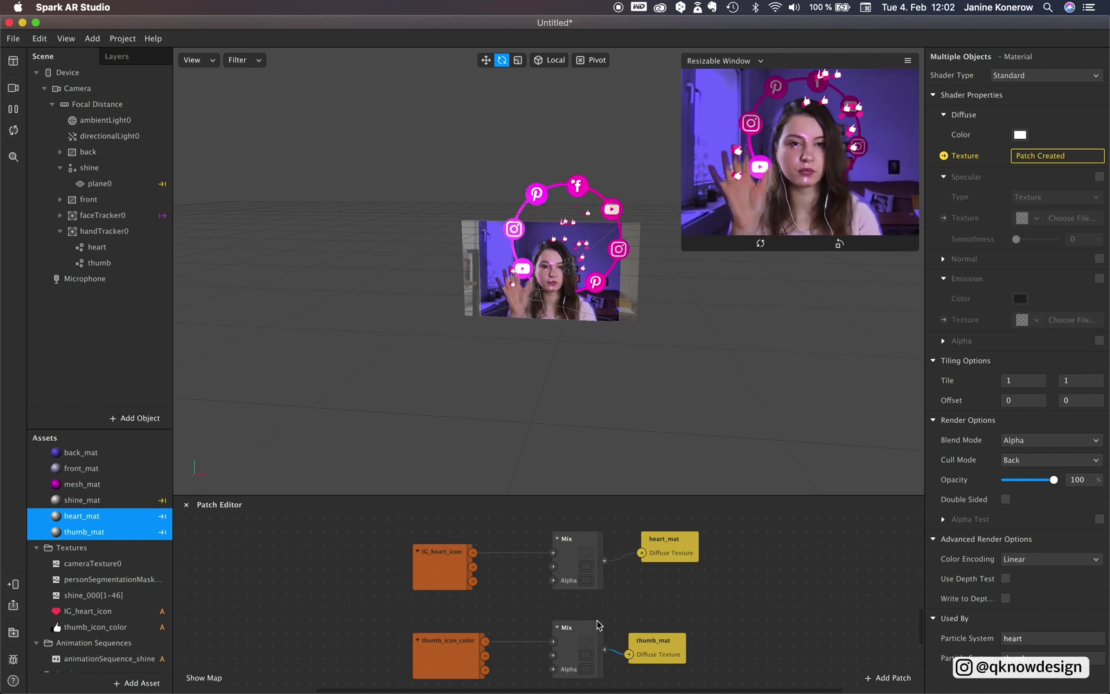
pyautogui.click(584, 637)
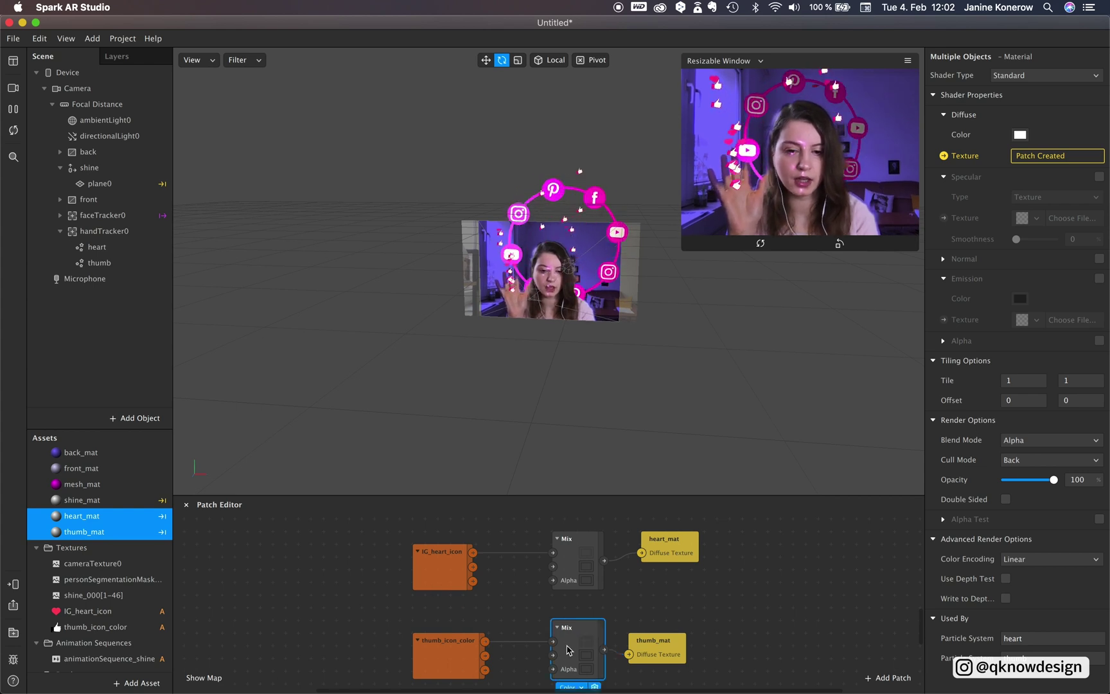
# Set the lower Mix colour for the thumb texture to a blue-violet.
pyautogui.click(582, 669)
pyautogui.moveTo(95, 535); pyautogui.dragTo(58, 559)
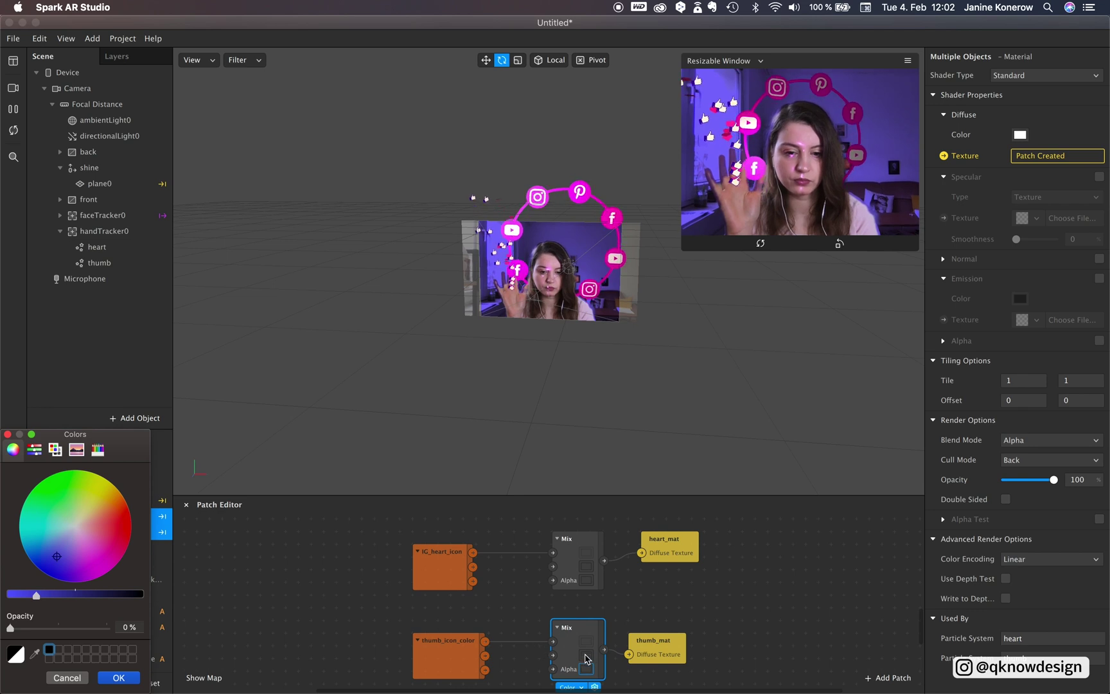
pyautogui.click(119, 677)
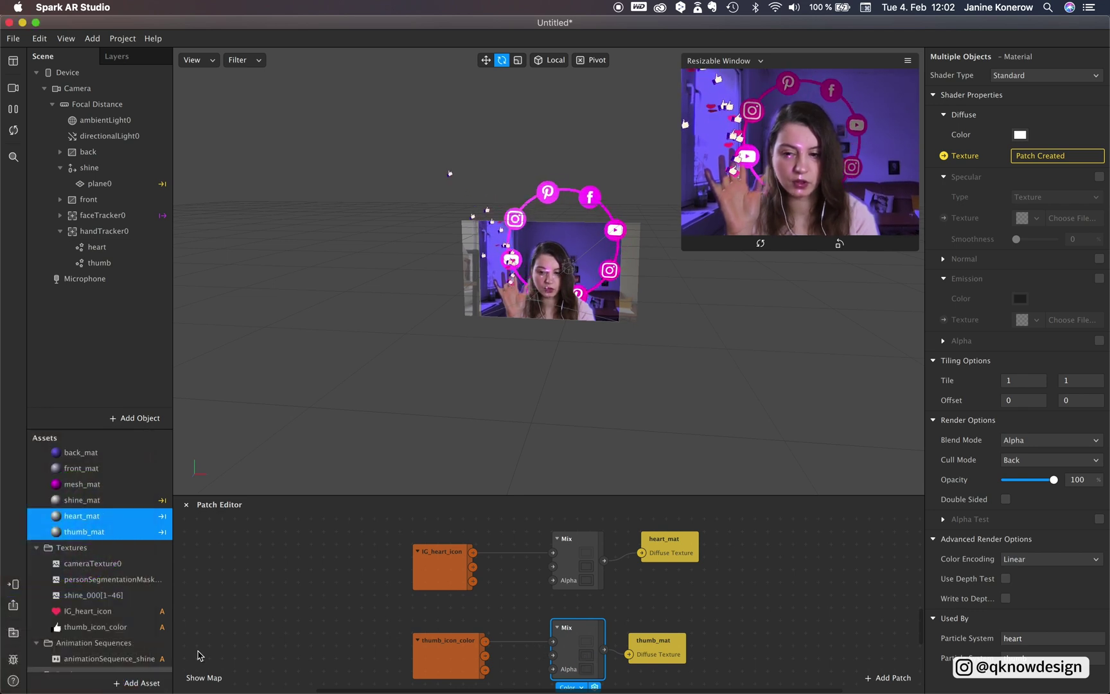
pyautogui.click(584, 655)
pyautogui.moveTo(109, 545)
pyautogui.mouseDown()
pyautogui.moveTo(59, 554)
pyautogui.moveTo(69, 555)
pyautogui.mouseUp()
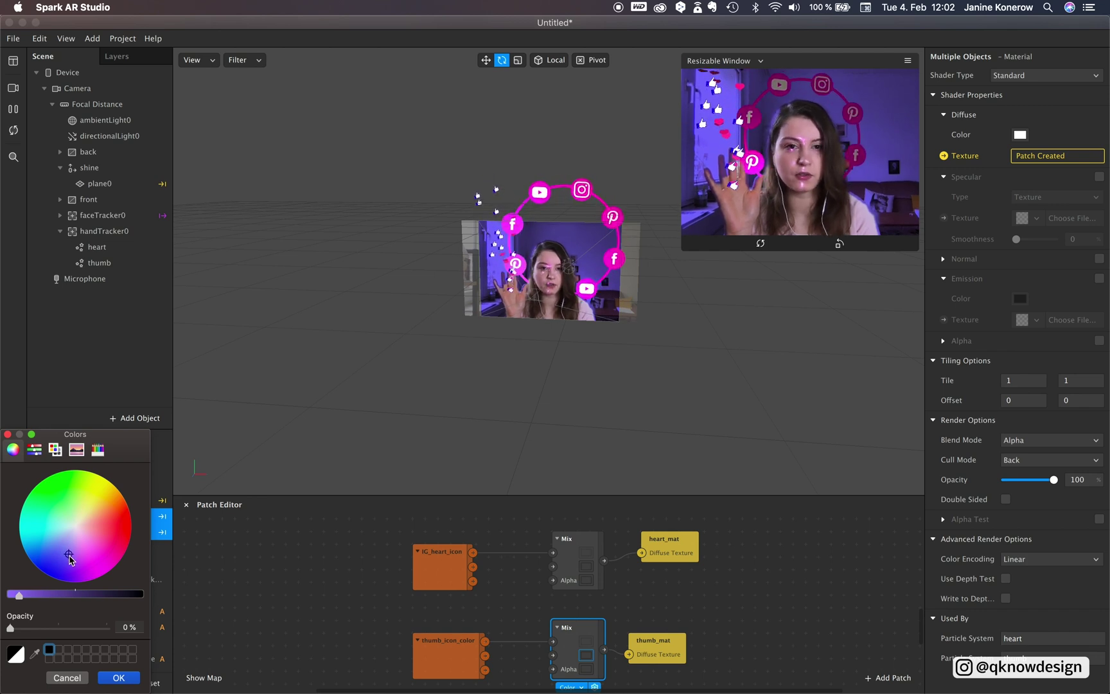
pyautogui.click(119, 677)
# Set the upper Mix colour for the heart texture to a light pink.
pyautogui.click(586, 566)
pyautogui.click(104, 551)
pyautogui.moveTo(99, 556); pyautogui.dragTo(103, 535)
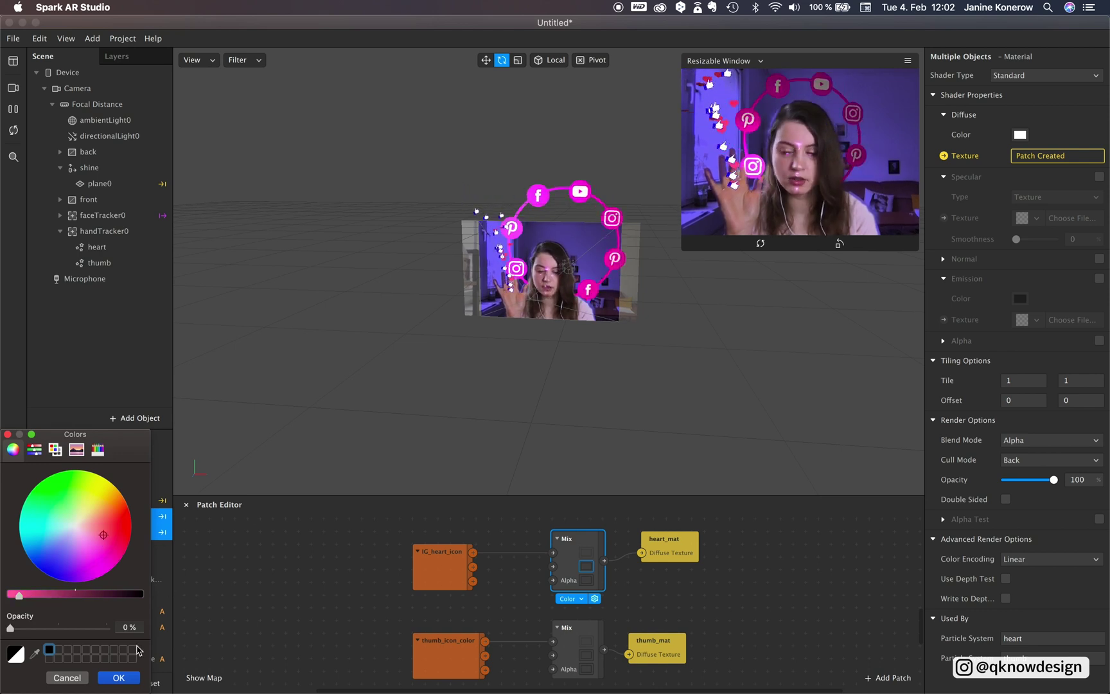
pyautogui.click(119, 678)
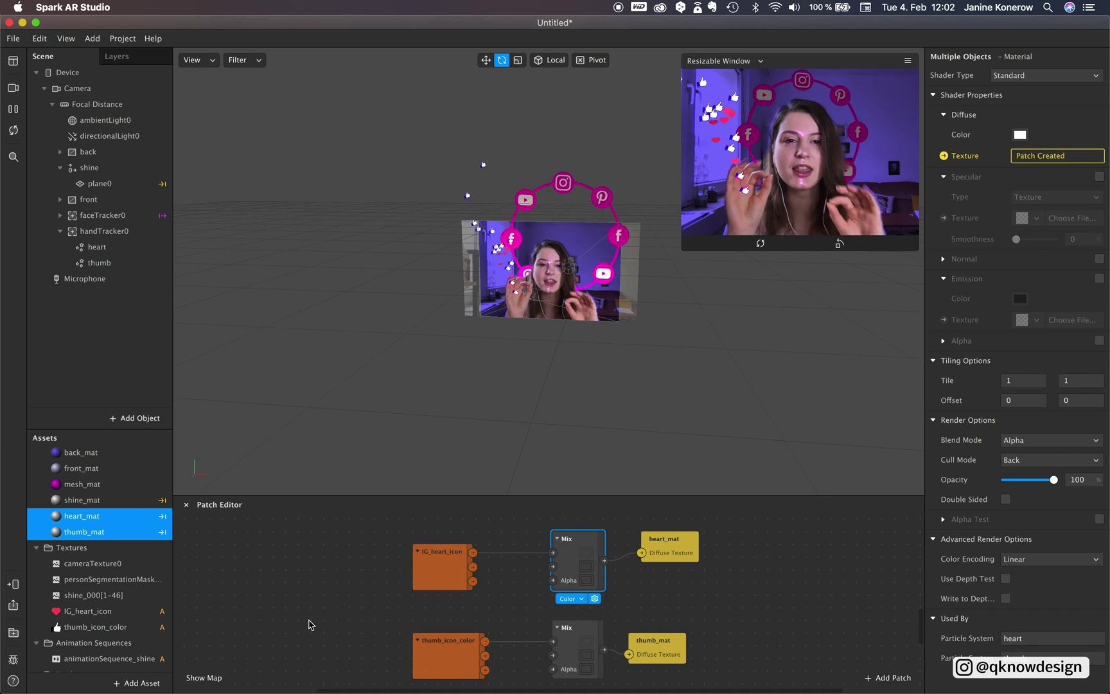